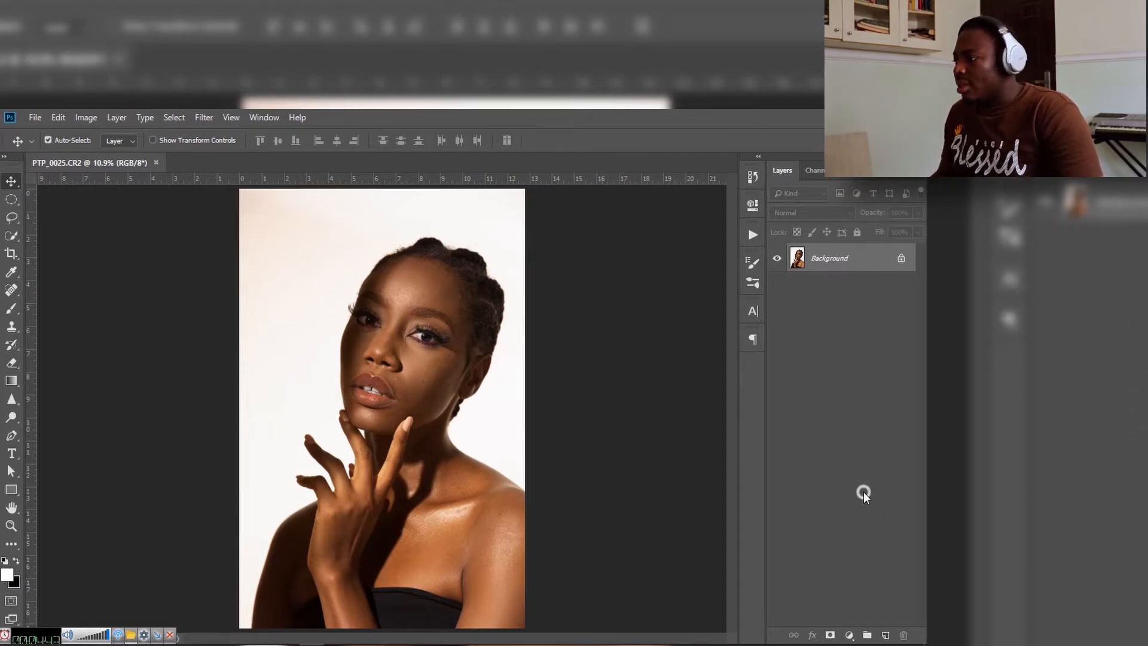
Step: Unlock the Background layer and duplicate it
click(900, 260)
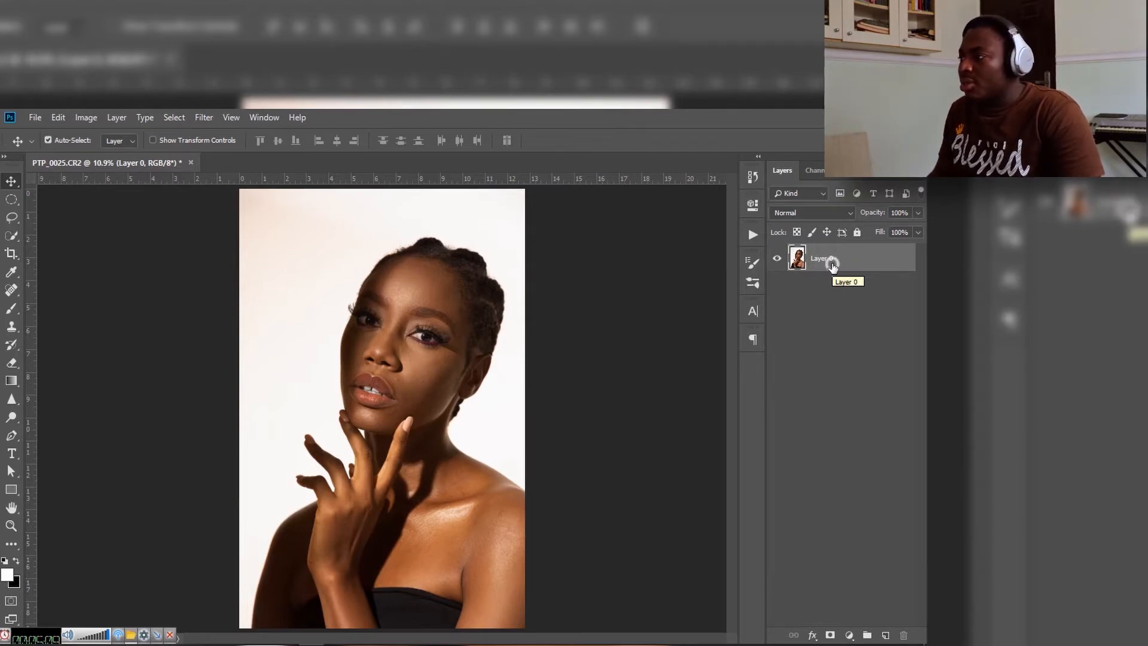
drag(829, 263, 884, 637)
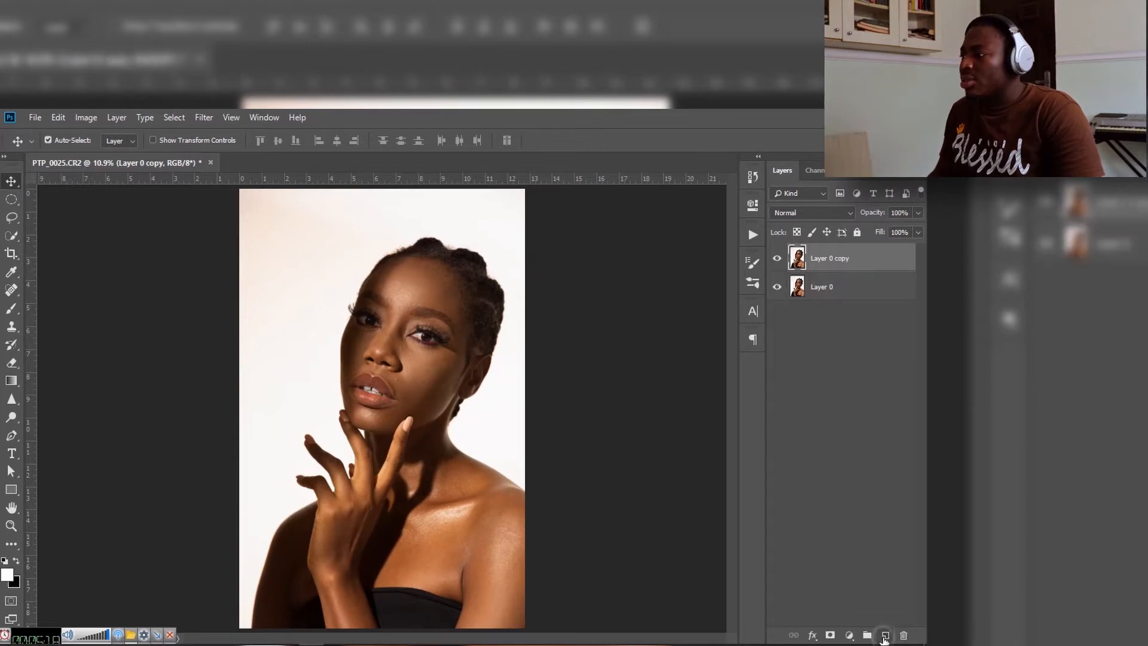
Step: Rename the original lower layer to "backup"
click(821, 288)
double_click(820, 288)
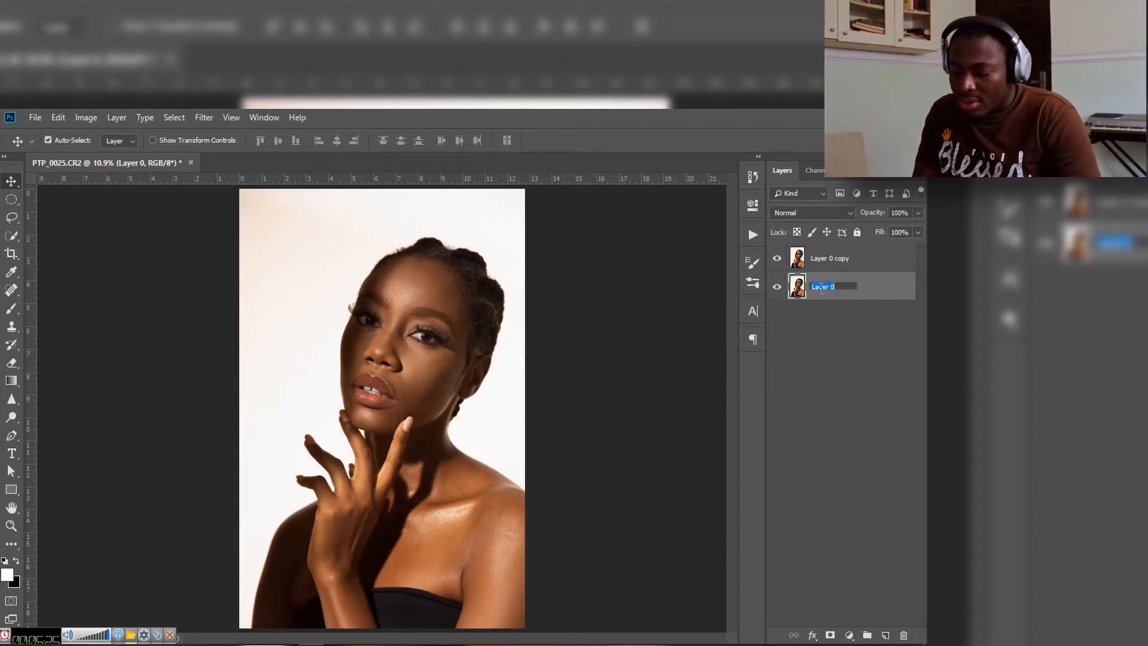
text(ba)
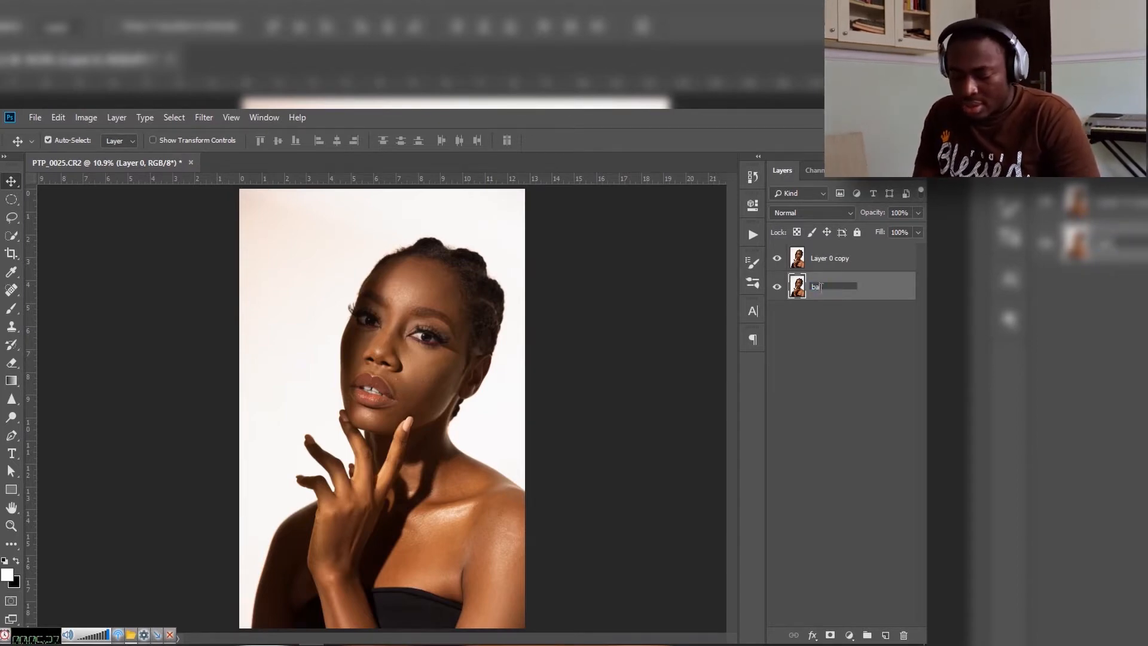
text(ckup)
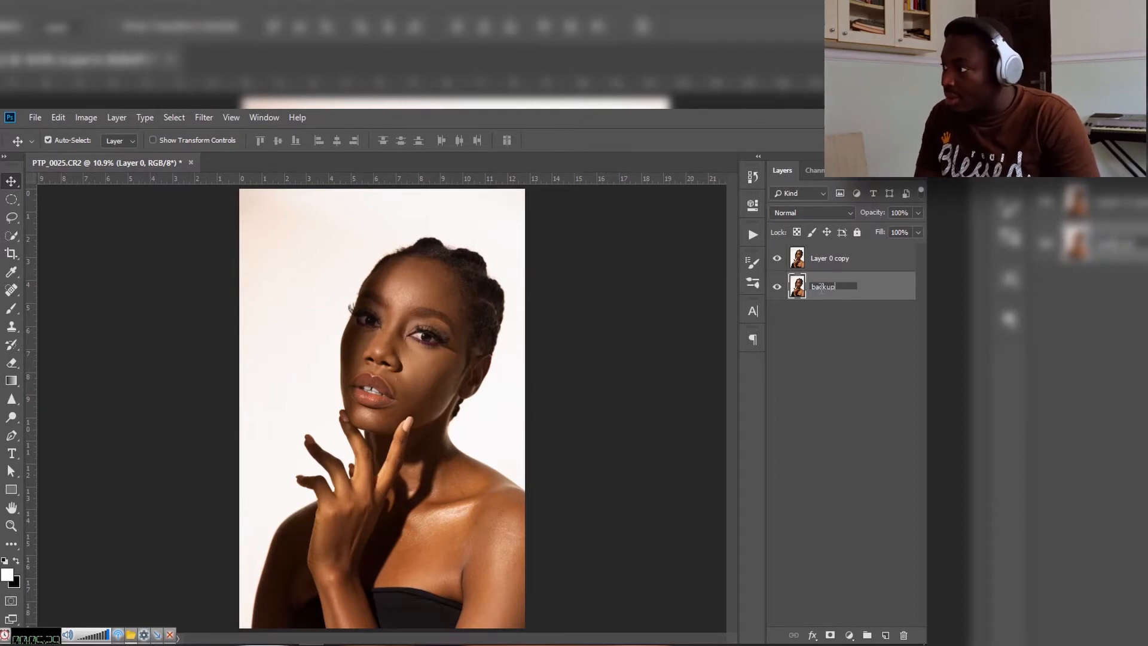
key(Return)
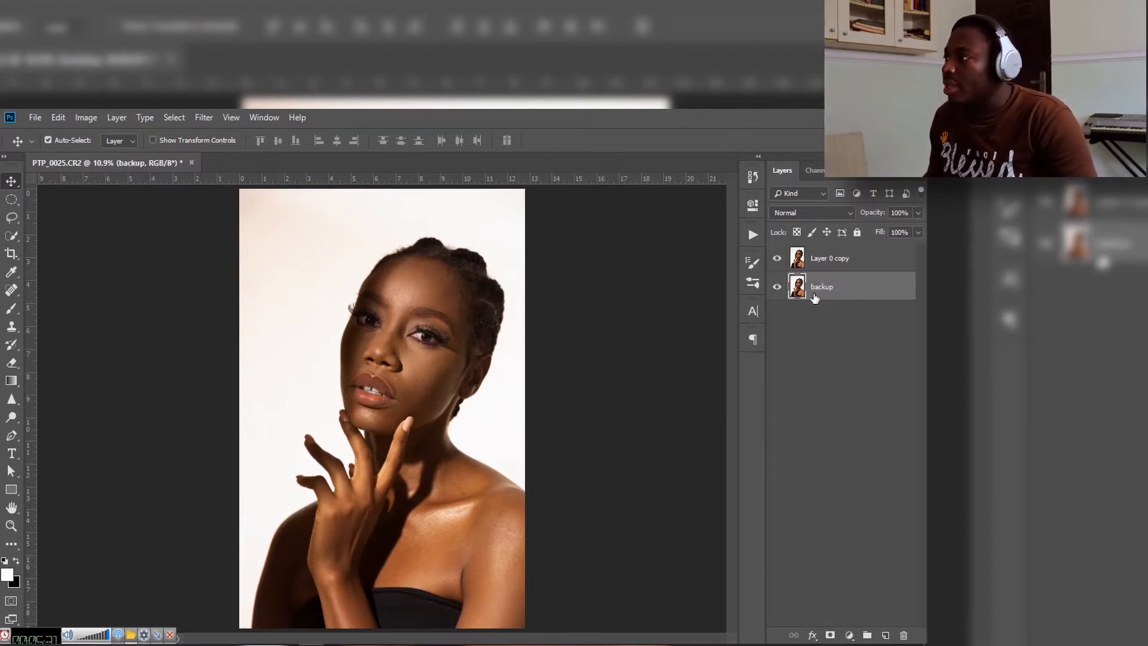
Step: Put the backup layer in a new group named "bkp" and hide that group
drag(824, 287, 866, 635)
double_click(828, 280)
text(bkd)
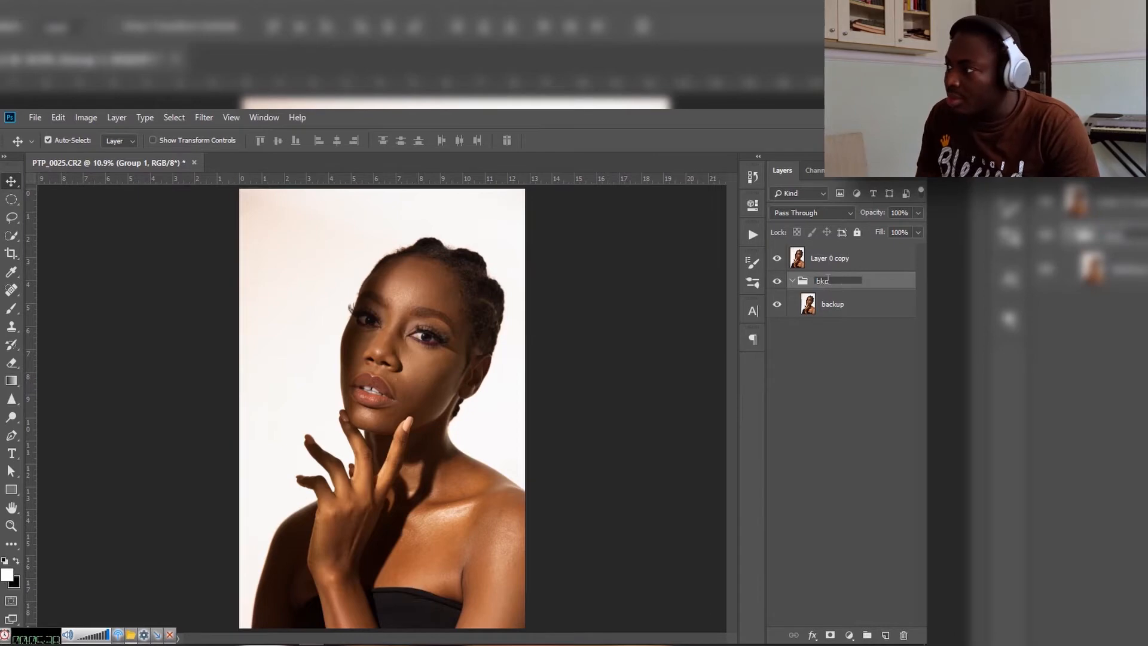
key(Return)
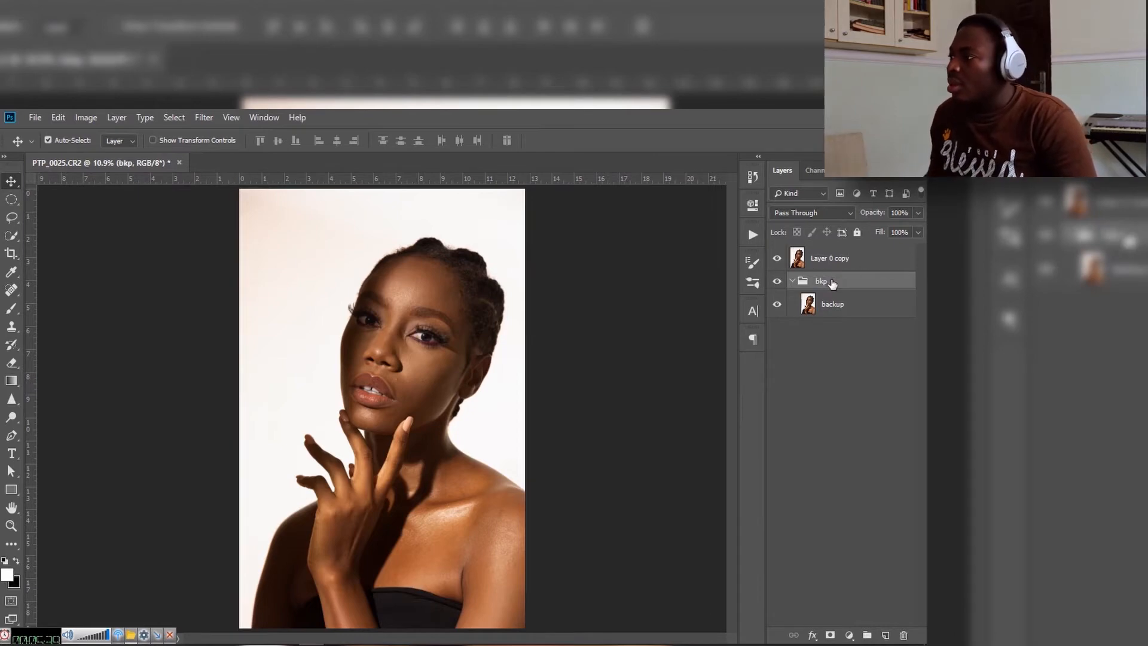
click(777, 283)
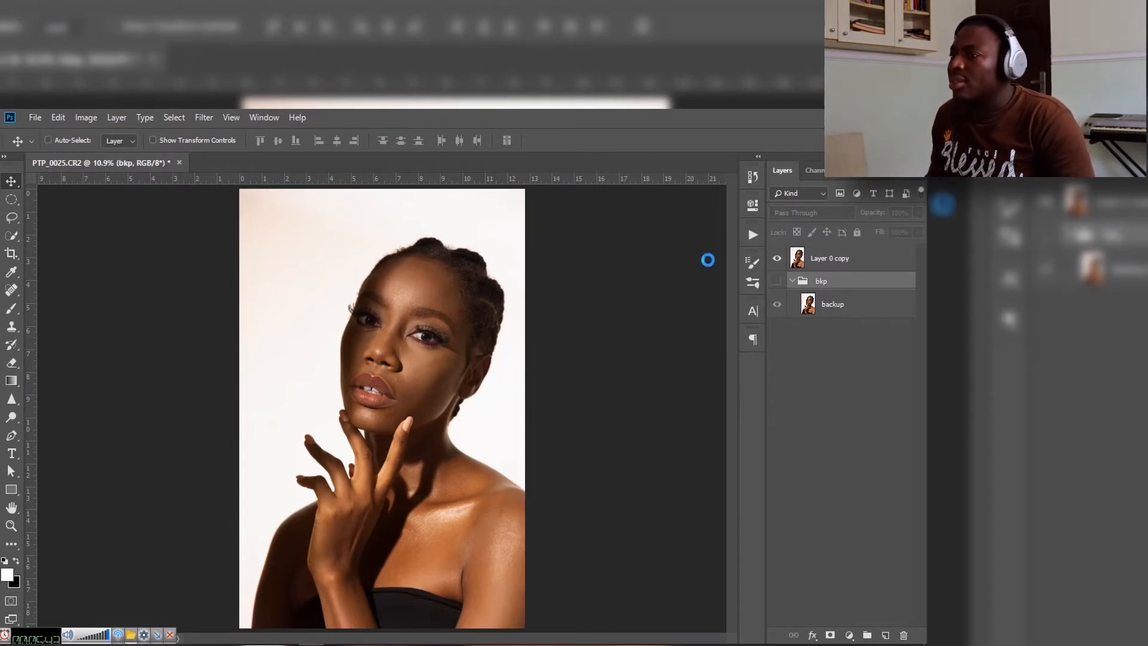
Step: Save the document to the Desktop as PTP_0025.psd in Photoshop format with Maximize Compatibility
key(ctrl+s)
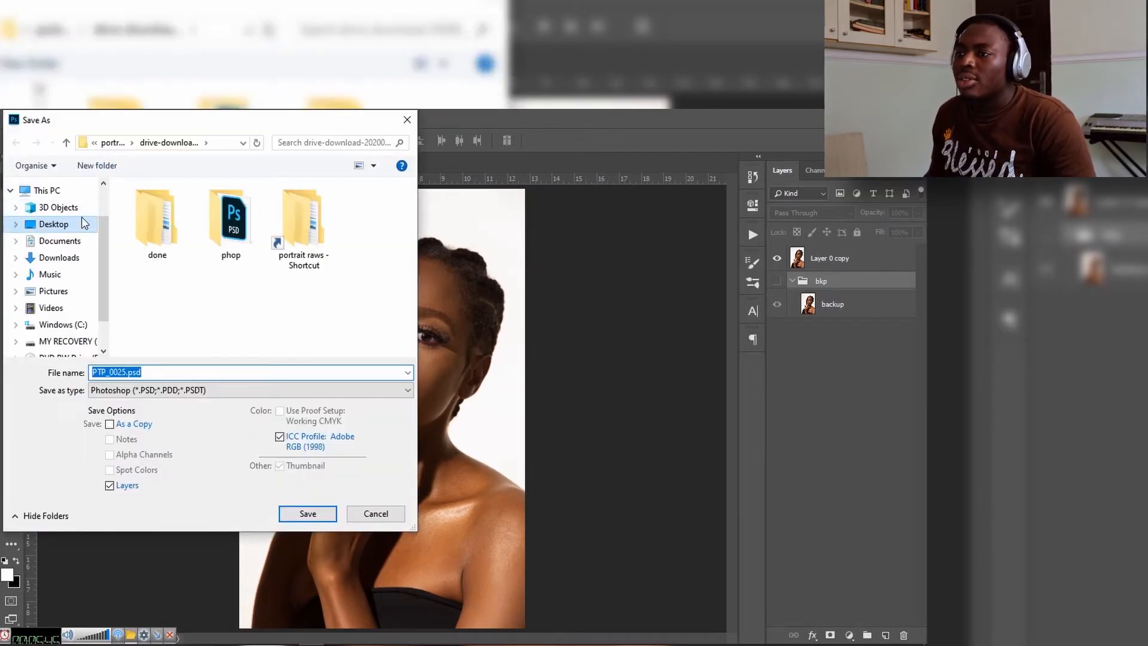
click(83, 221)
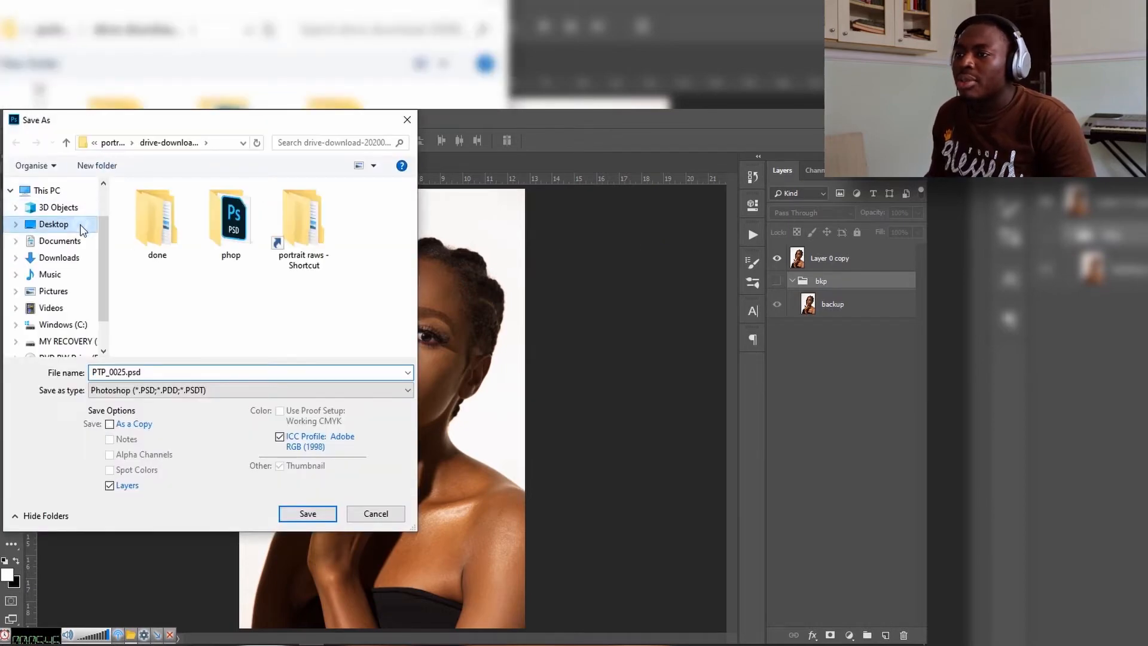
click(308, 516)
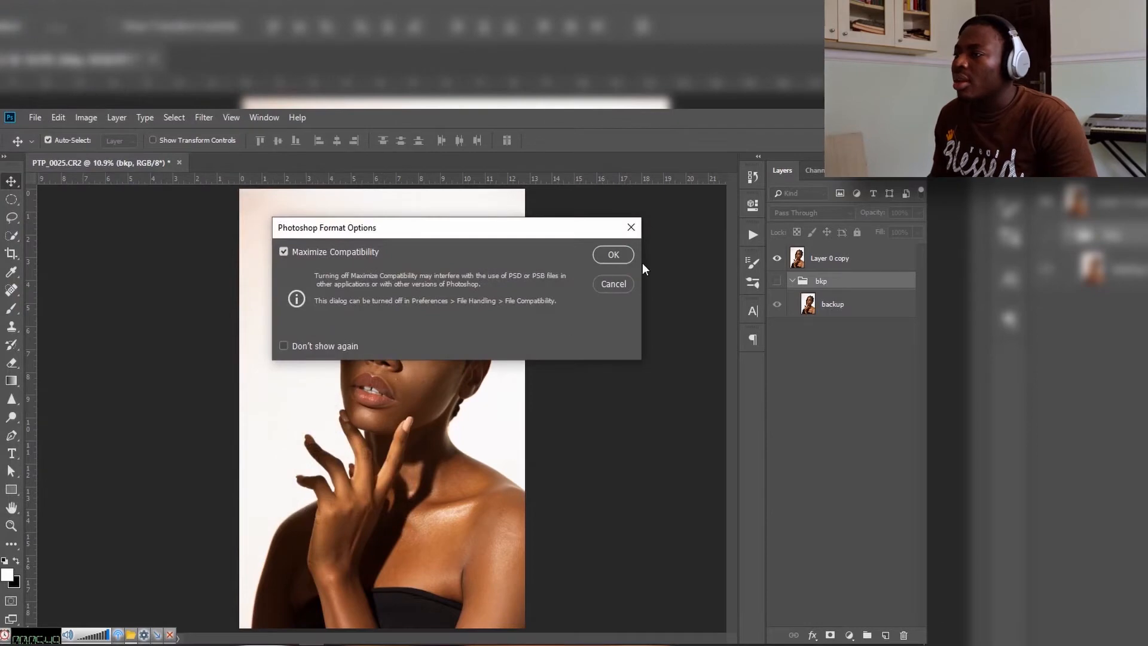
click(621, 257)
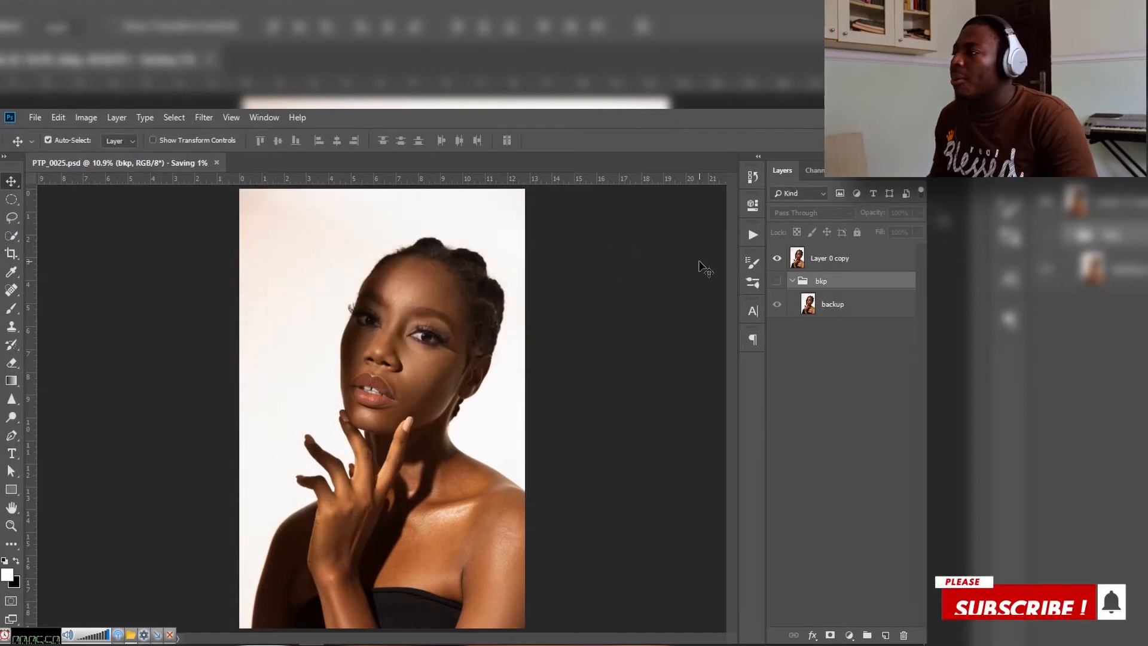
Step: Duplicate Layer 0 copy and rename the lower of the two copies to "tones"
click(830, 262)
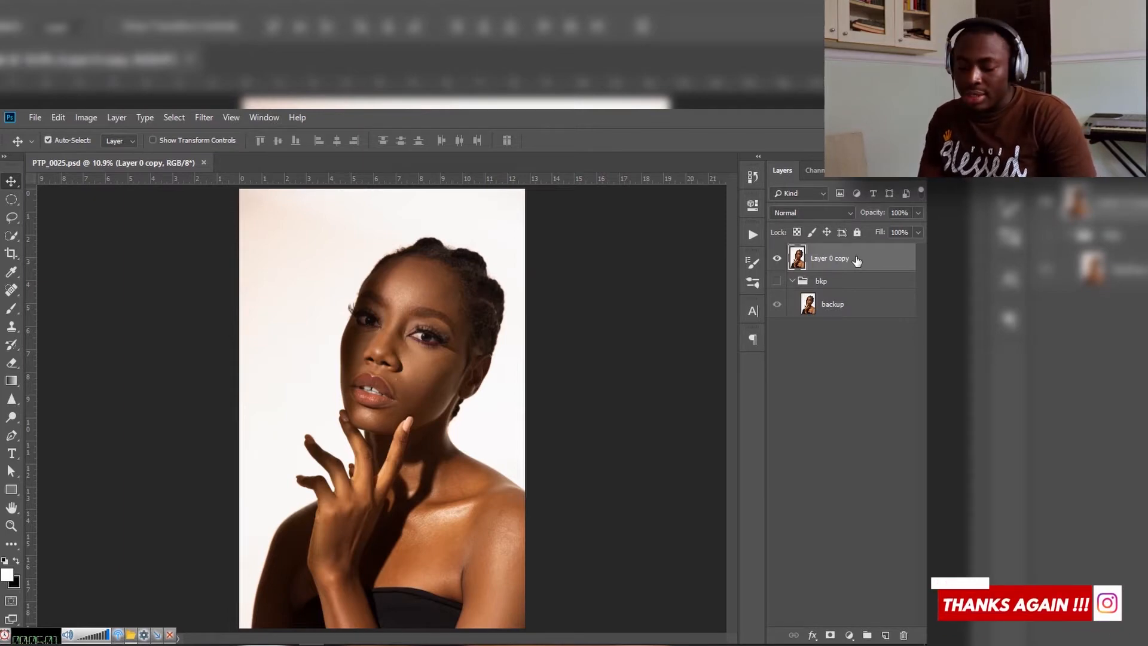
key(ctrl+j)
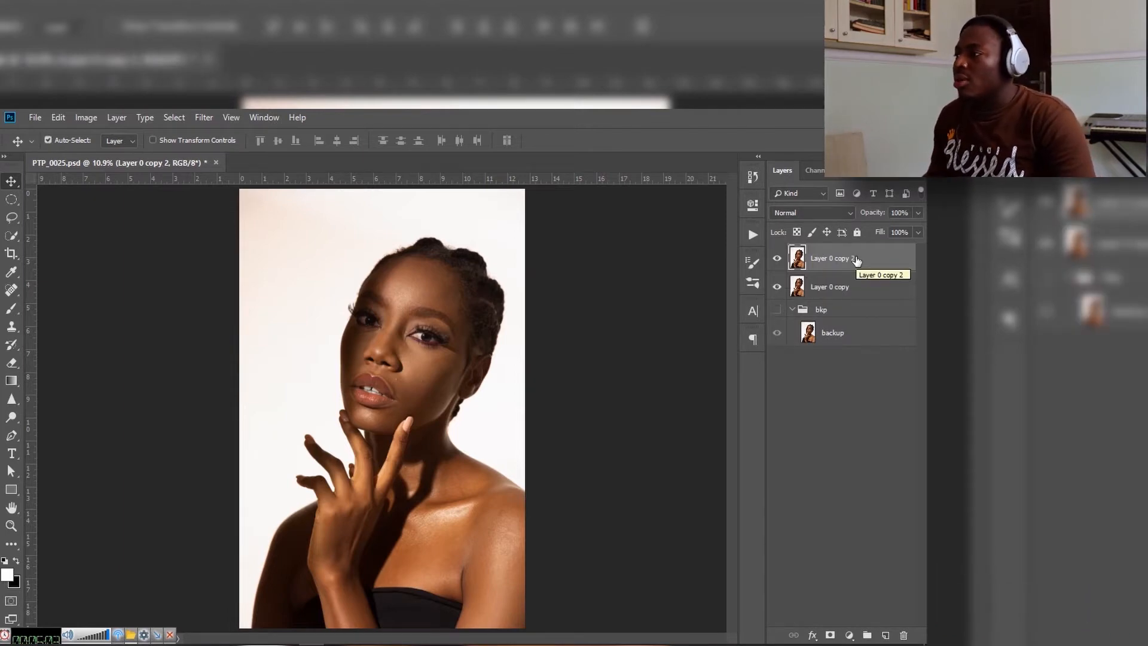
click(837, 290)
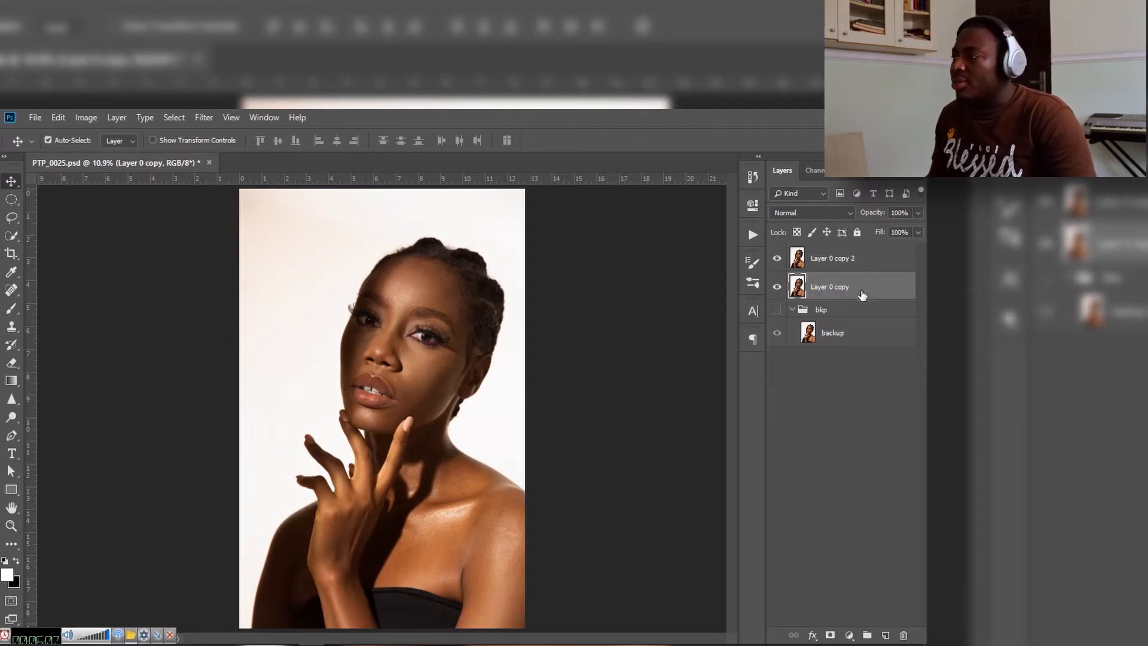
double_click(826, 287)
text(tones)
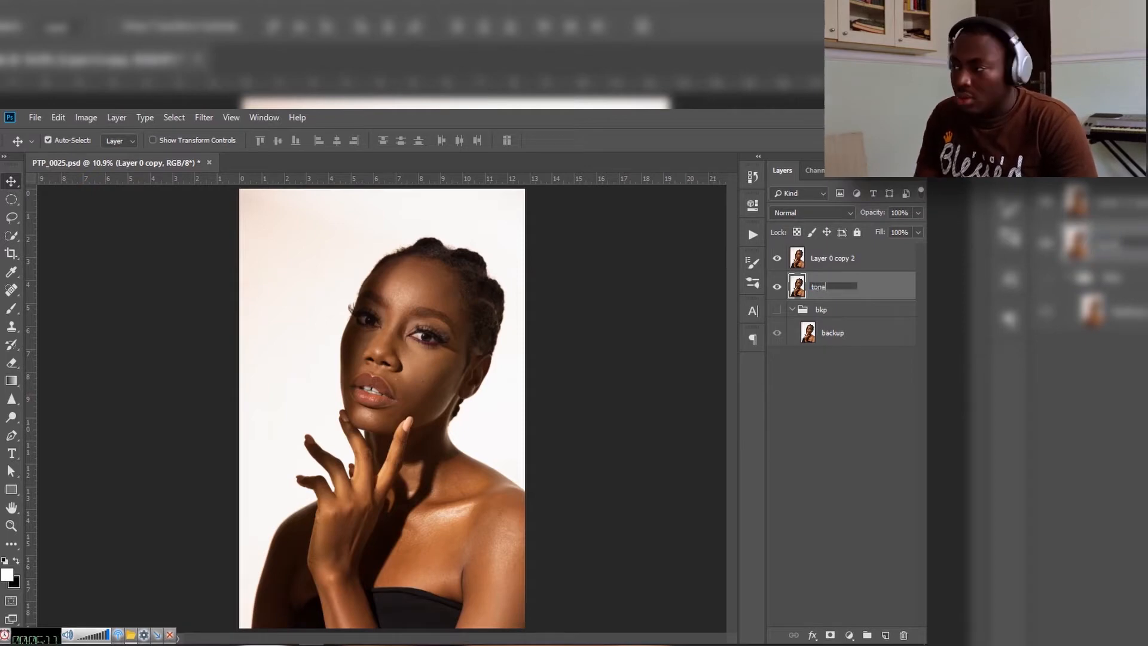
Step: Rename the uppermost layer copy to "textures"
double_click(830, 258)
text(testure)
key(Return)
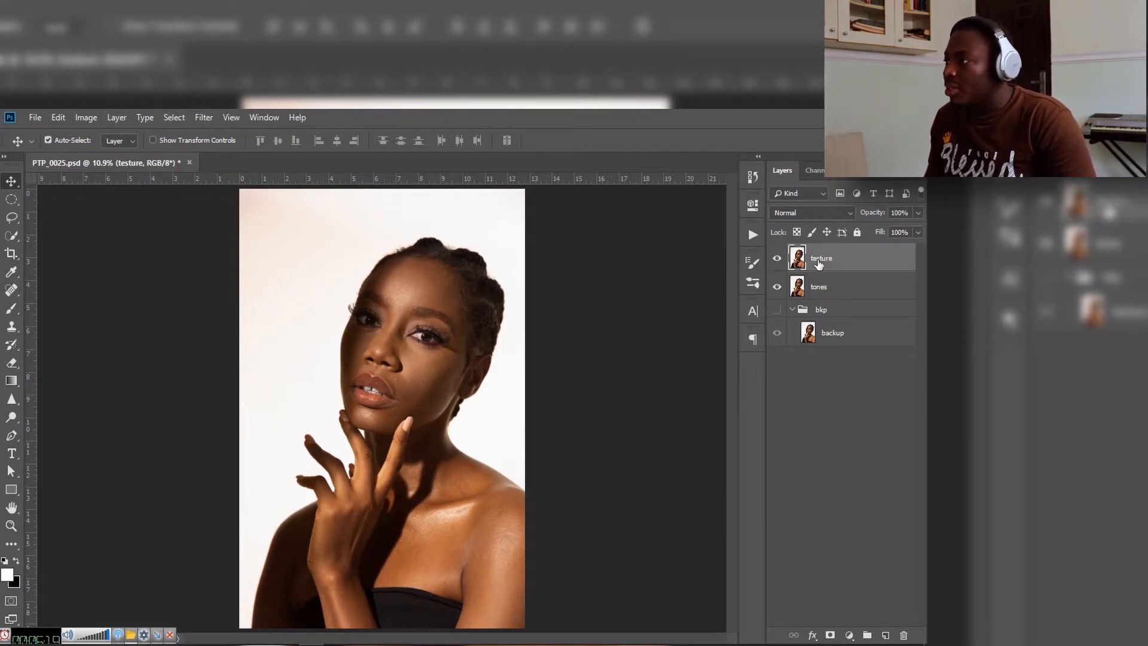
double_click(819, 259)
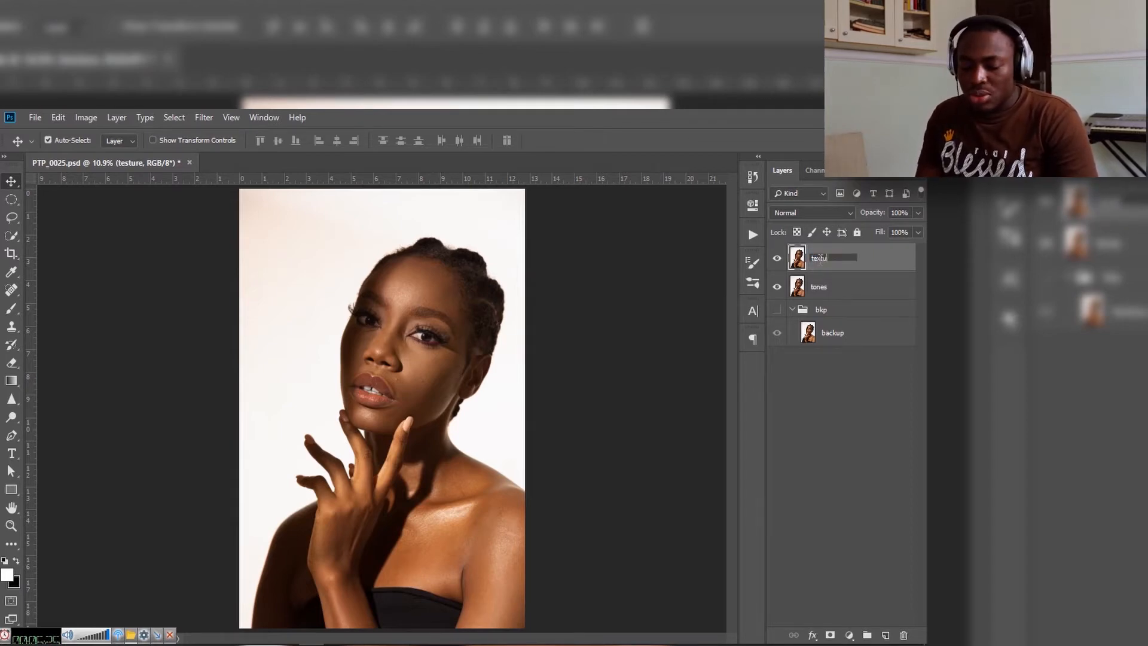
key(Return)
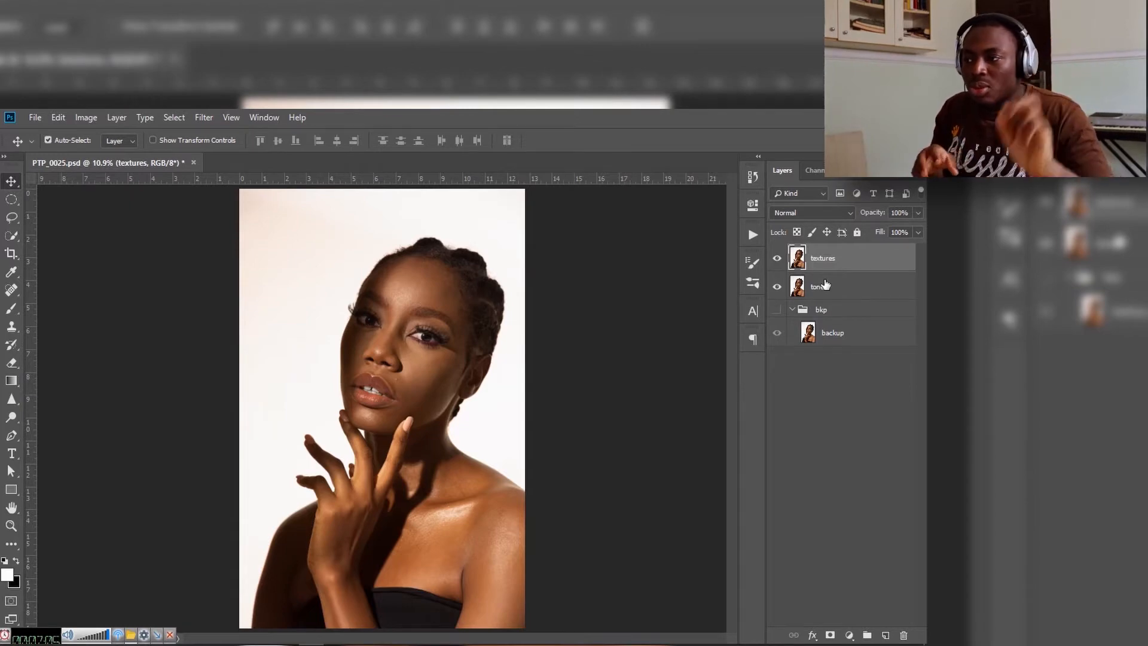
click(870, 289)
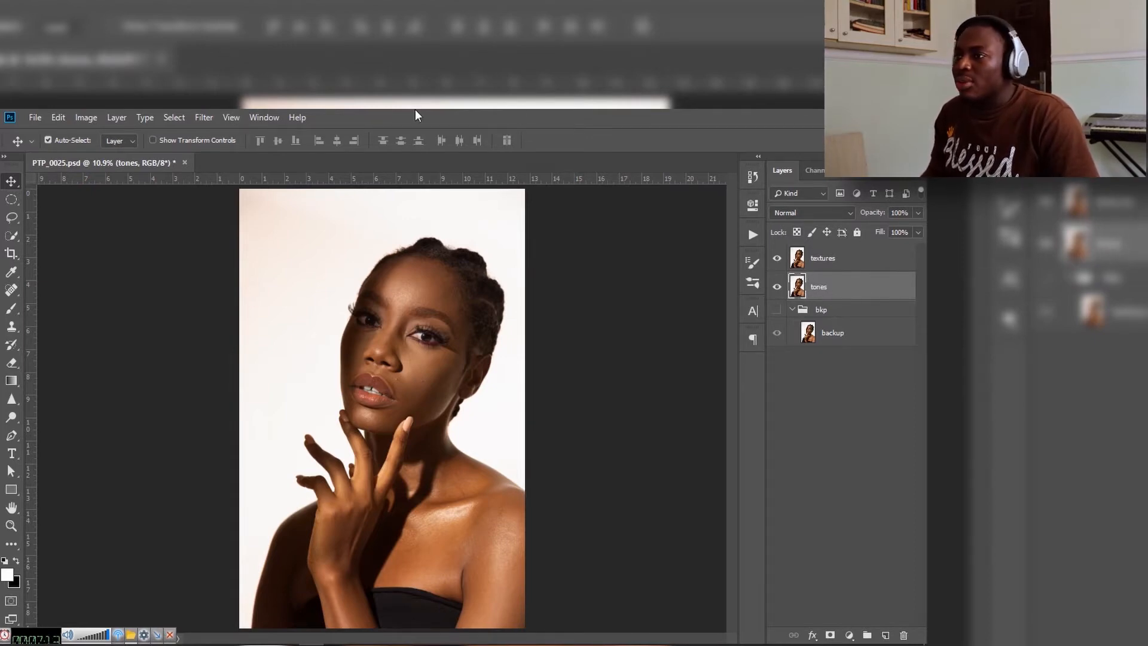
click(197, 120)
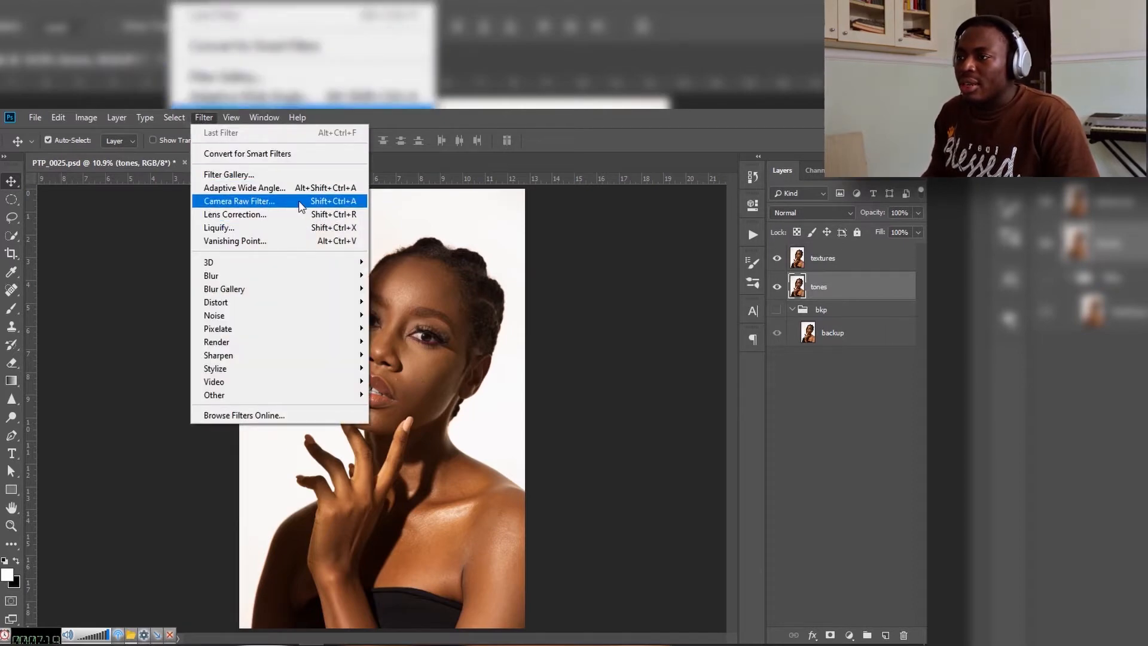
click(138, 277)
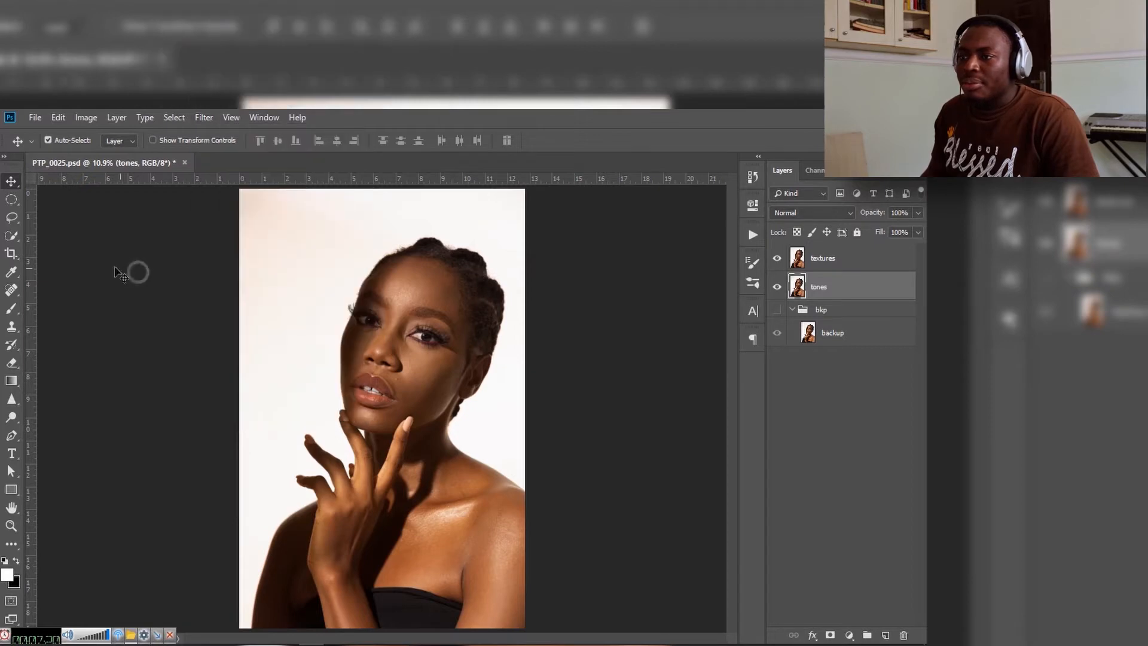
Step: Try to heal the blemish on the cheek with the Healing Brush on the tones layer
click(11, 291)
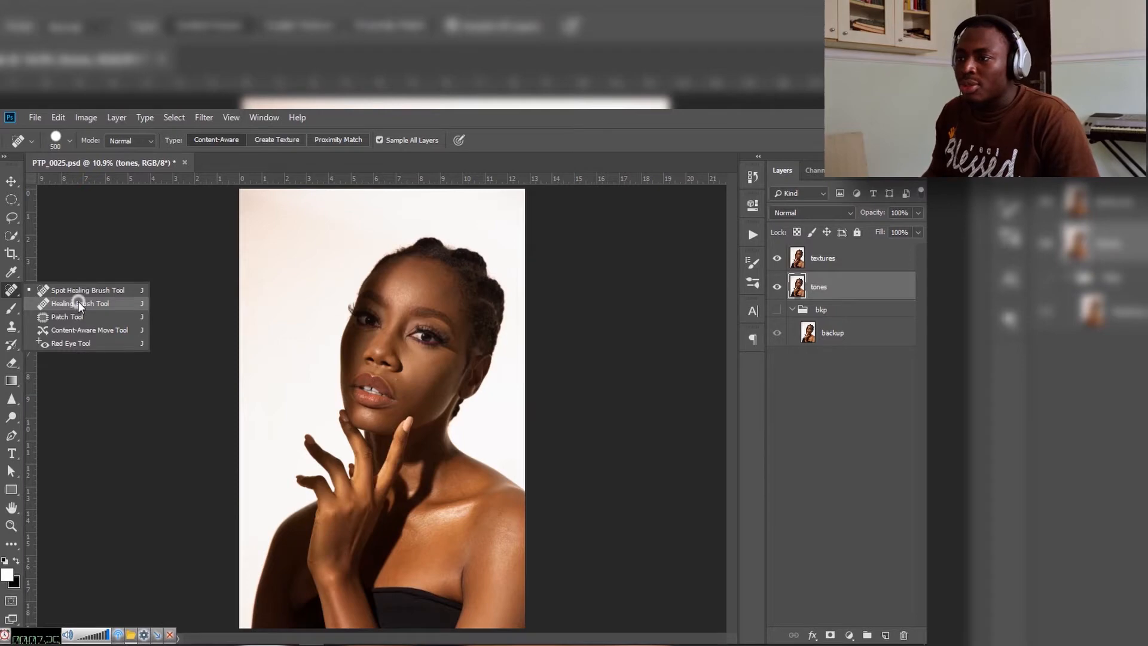
click(76, 303)
key(z)
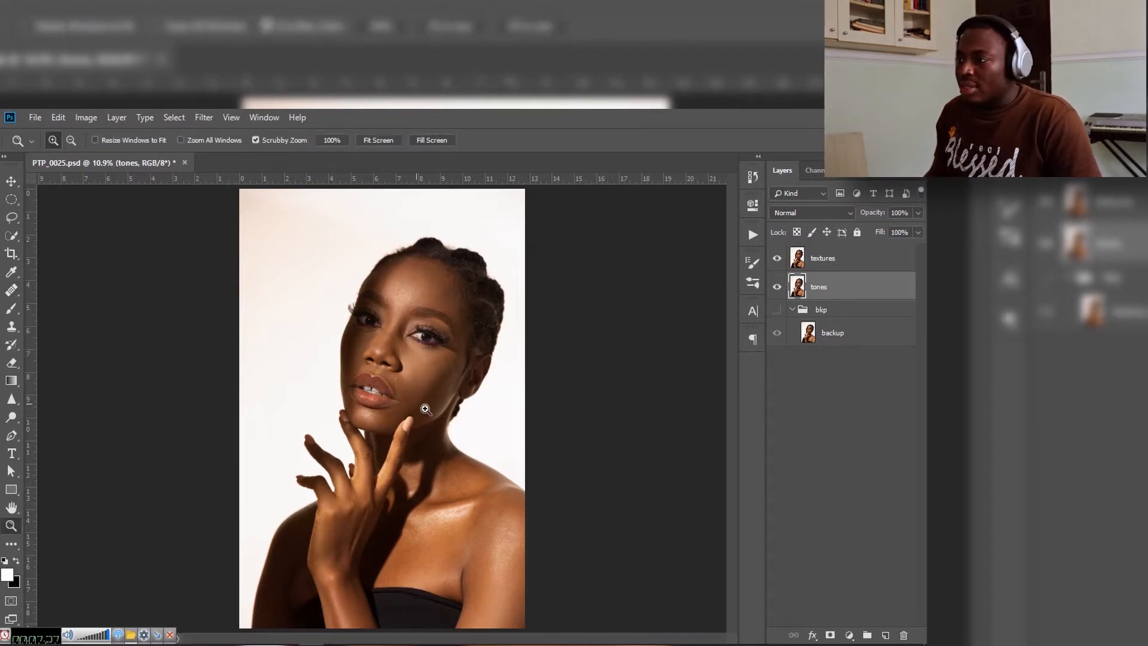
drag(438, 389, 503, 393)
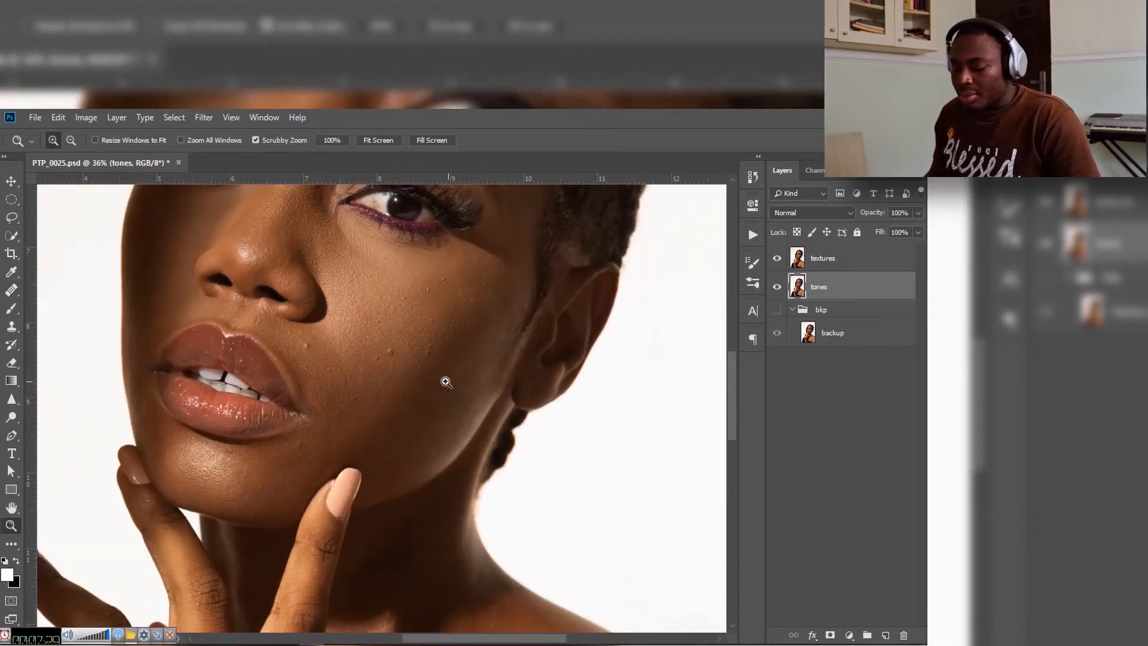
key(b)
key(j)
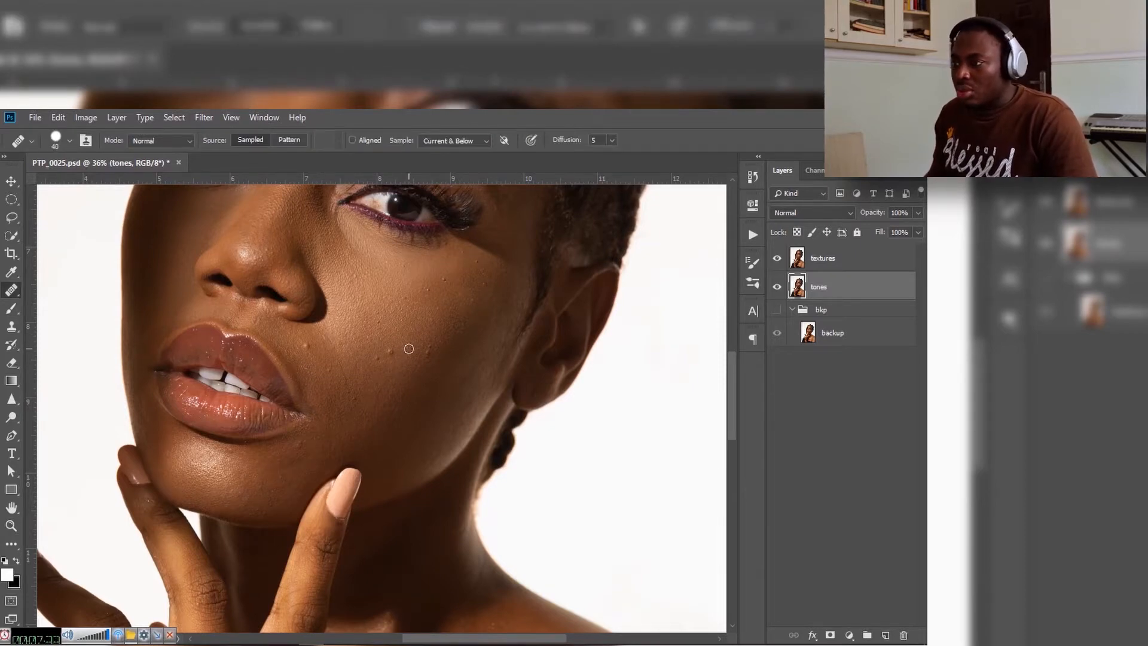
click(390, 353)
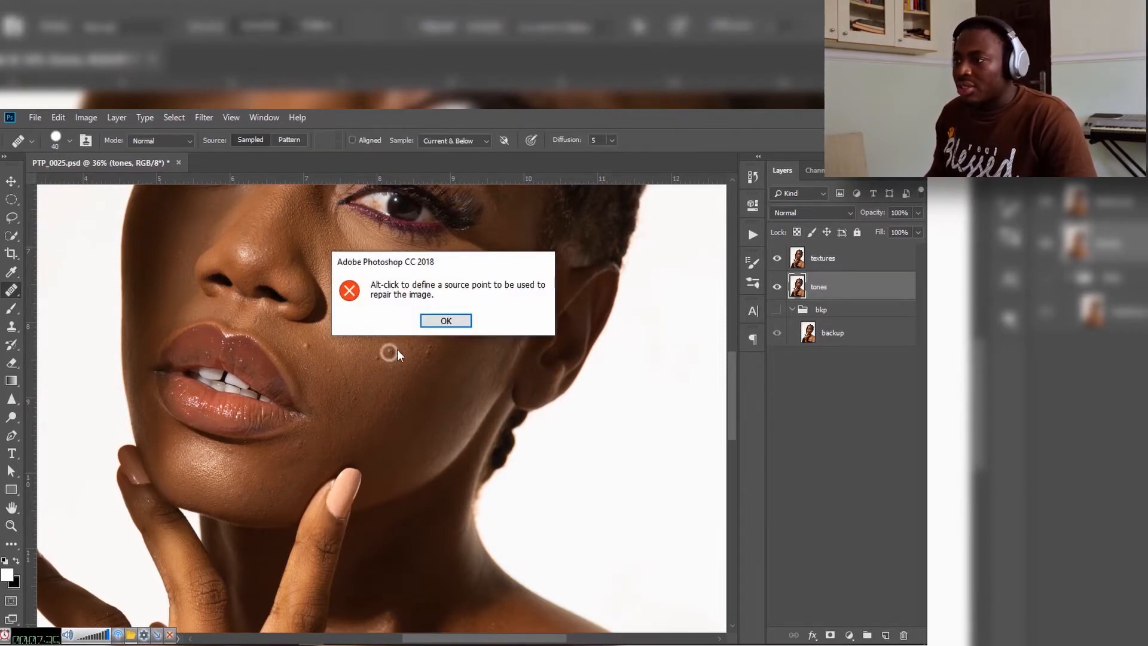
click(445, 326)
Step: Try the Healing Brush on the same cheek blemish on the textures layer
click(834, 257)
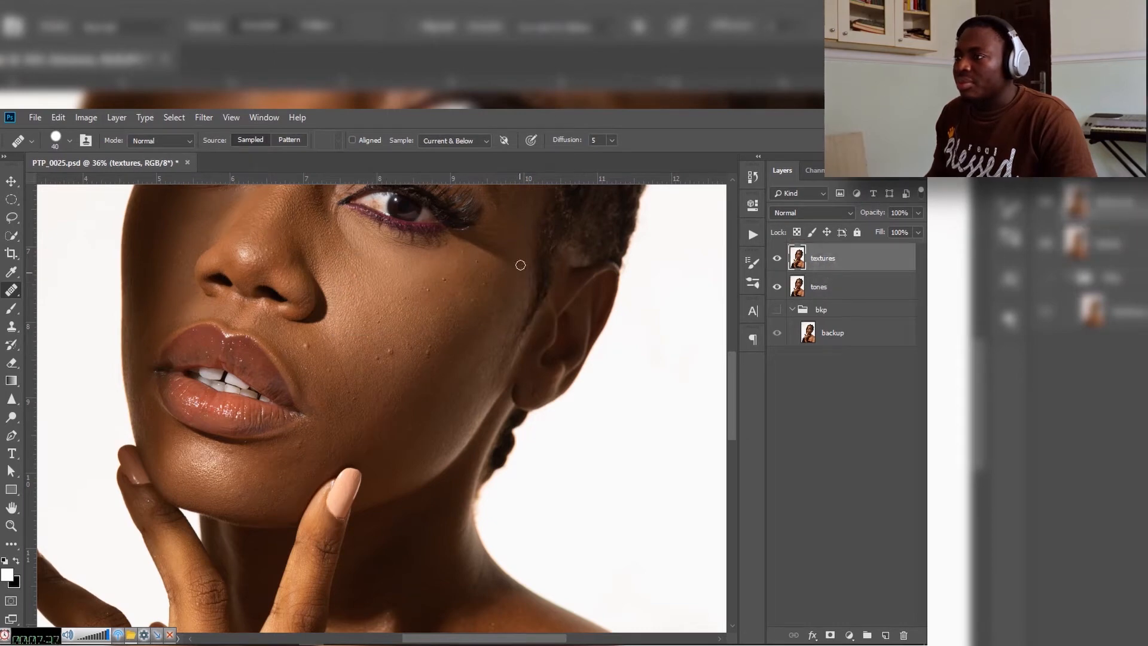
click(388, 350)
click(450, 321)
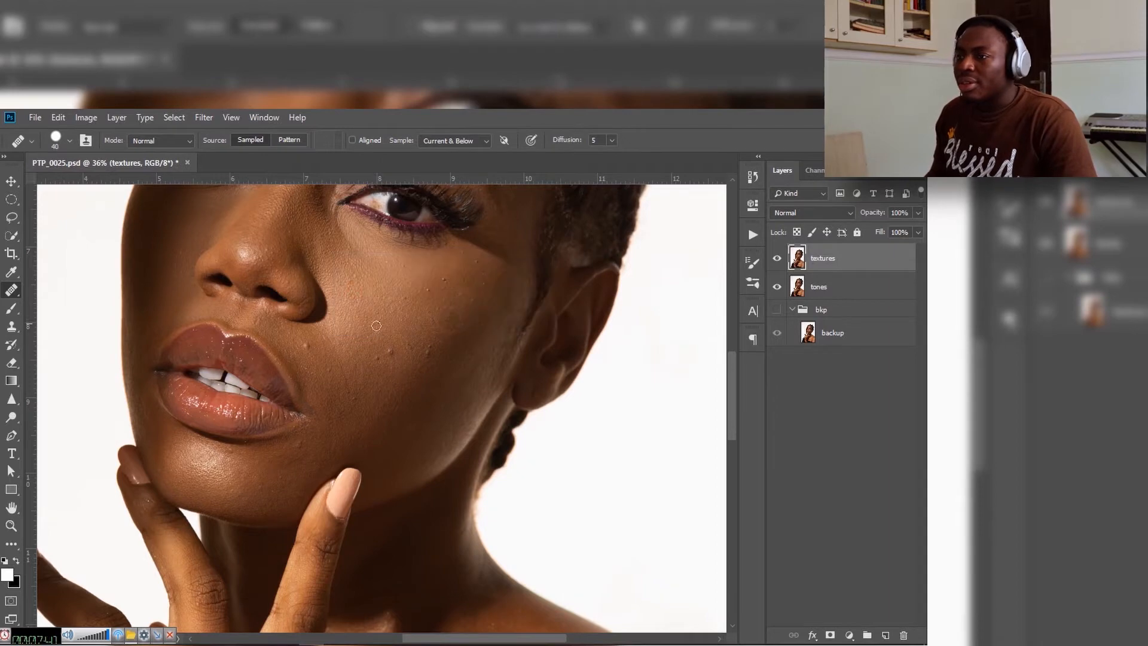
Step: Remove the cheek blemish on the textures layer using the Spot Healing Brush in Content-Aware mode at size 90
right_click(11, 290)
click(66, 293)
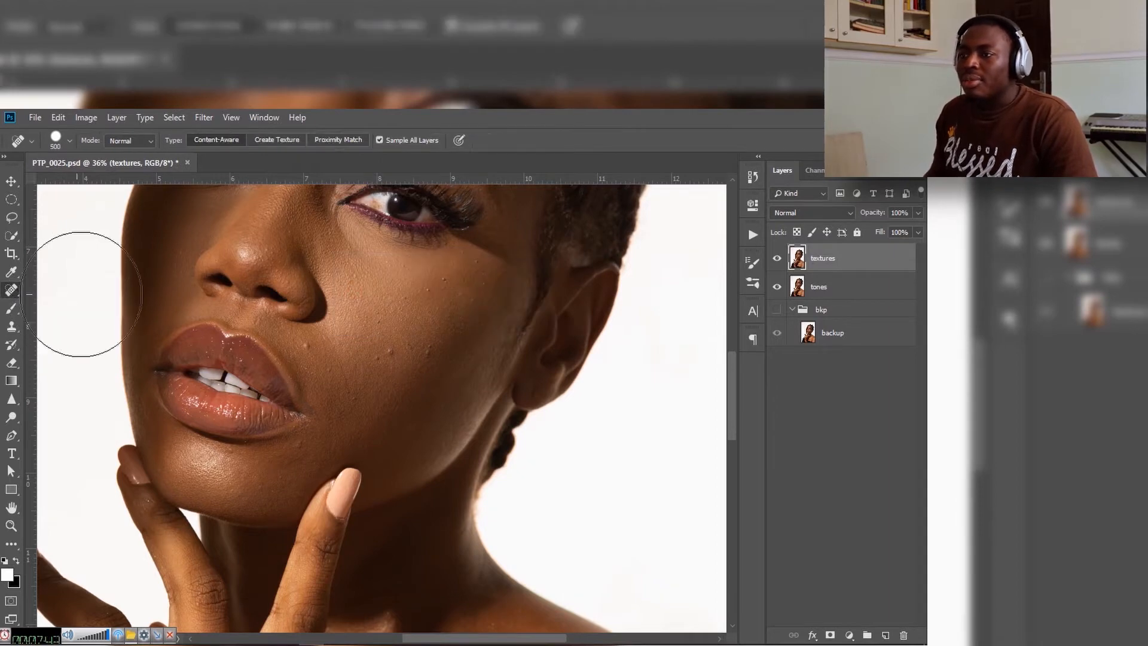
key(bracketleft)
key(bracketleft)
key(bracketleft)
key(bracketleft)
key(bracketleft)
key(bracketleft)
key(bracketleft)
key(bracketleft)
key(bracketleft)
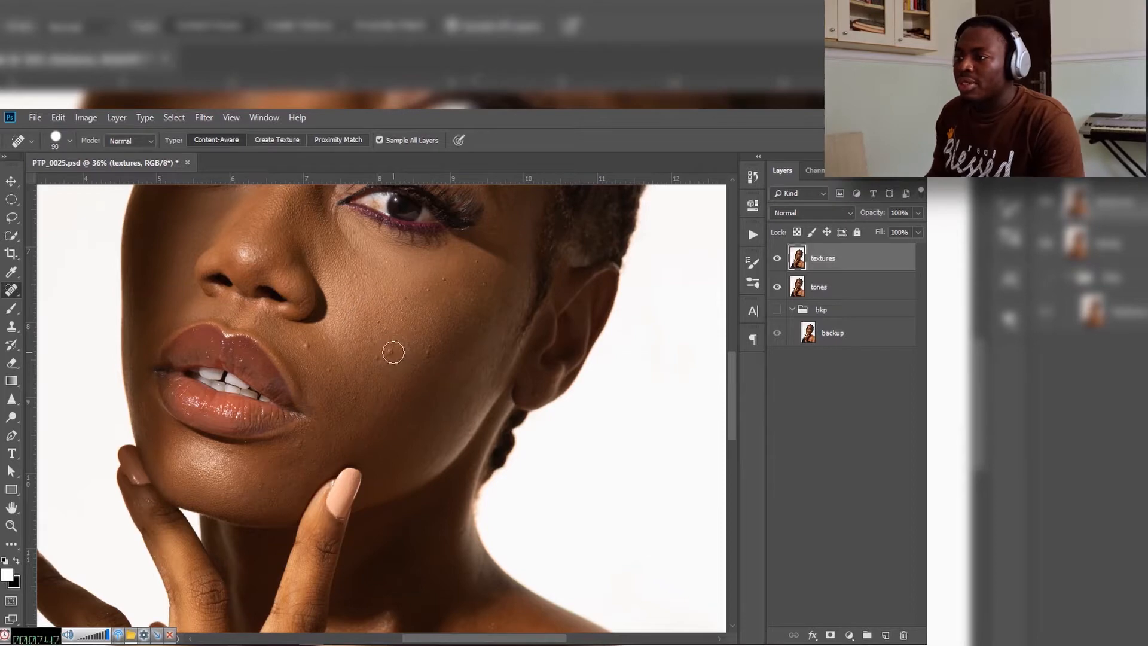
alt+click(399, 371)
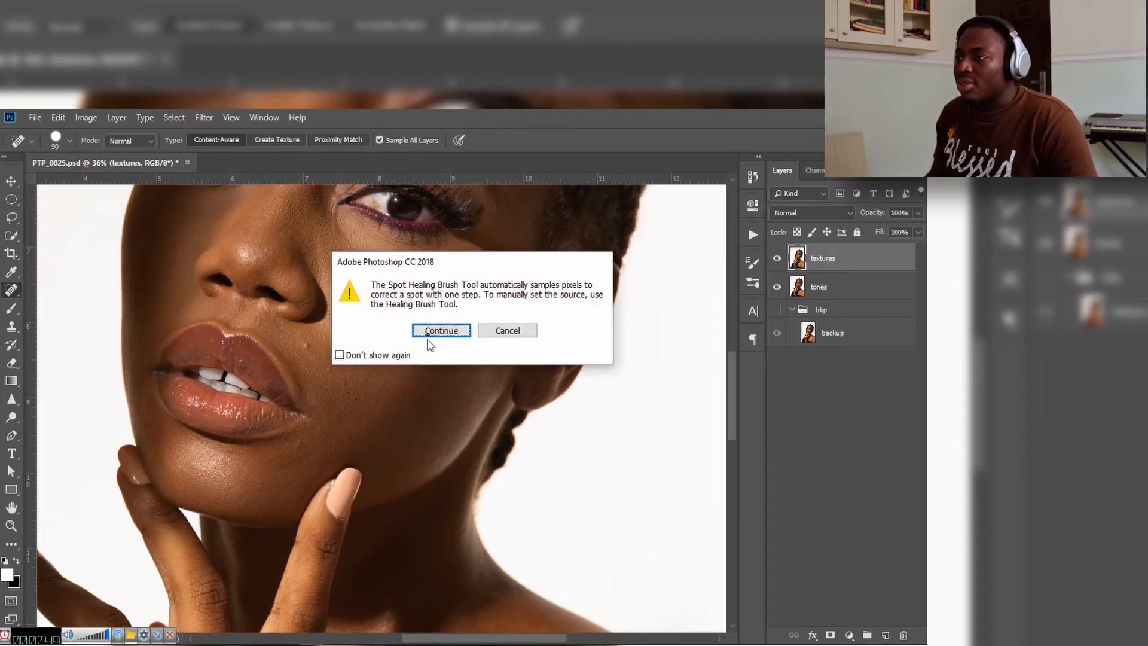
click(449, 337)
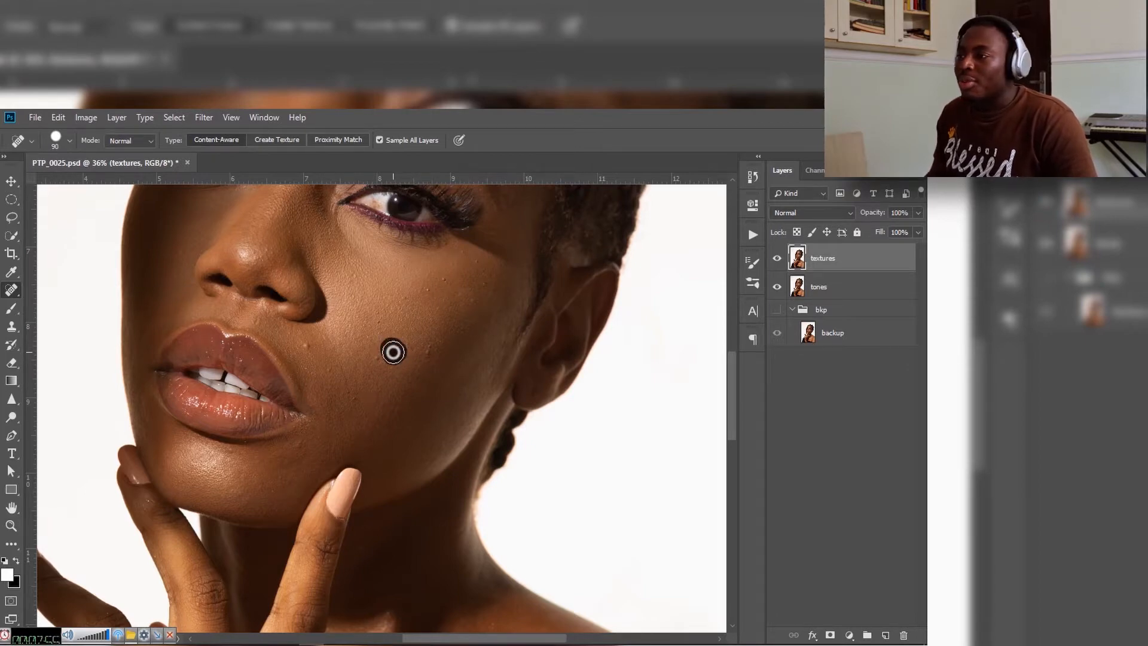
click(400, 354)
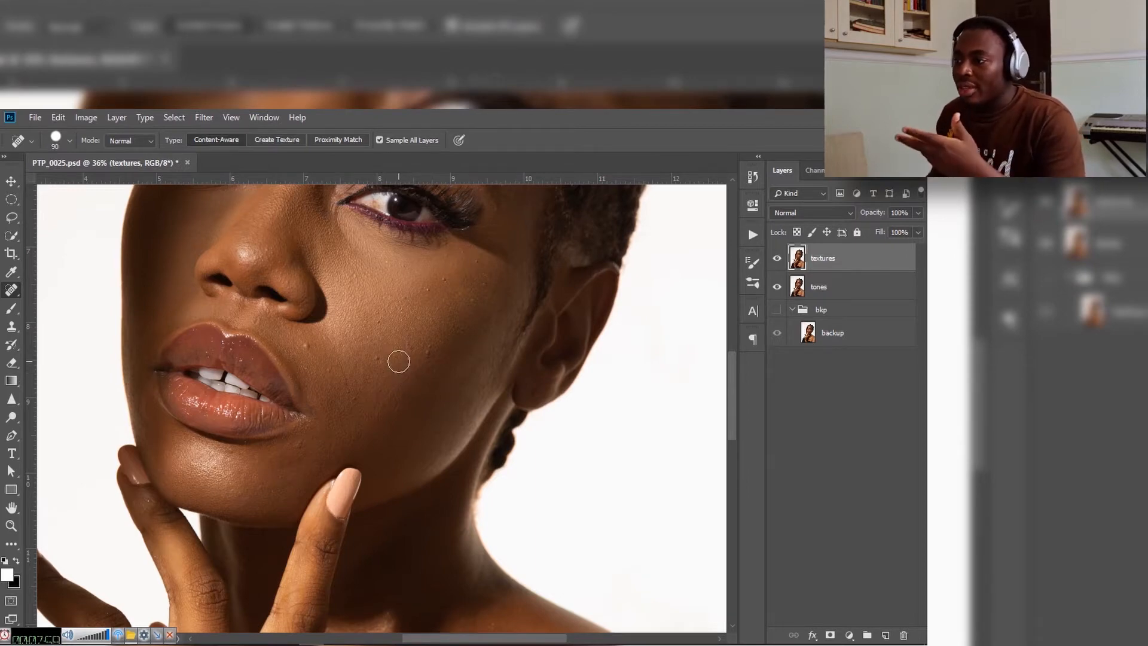
Step: Try the Spot Healing Brush on two more cheek blemishes of the textures layer and inspect the healed skin up close
click(377, 359)
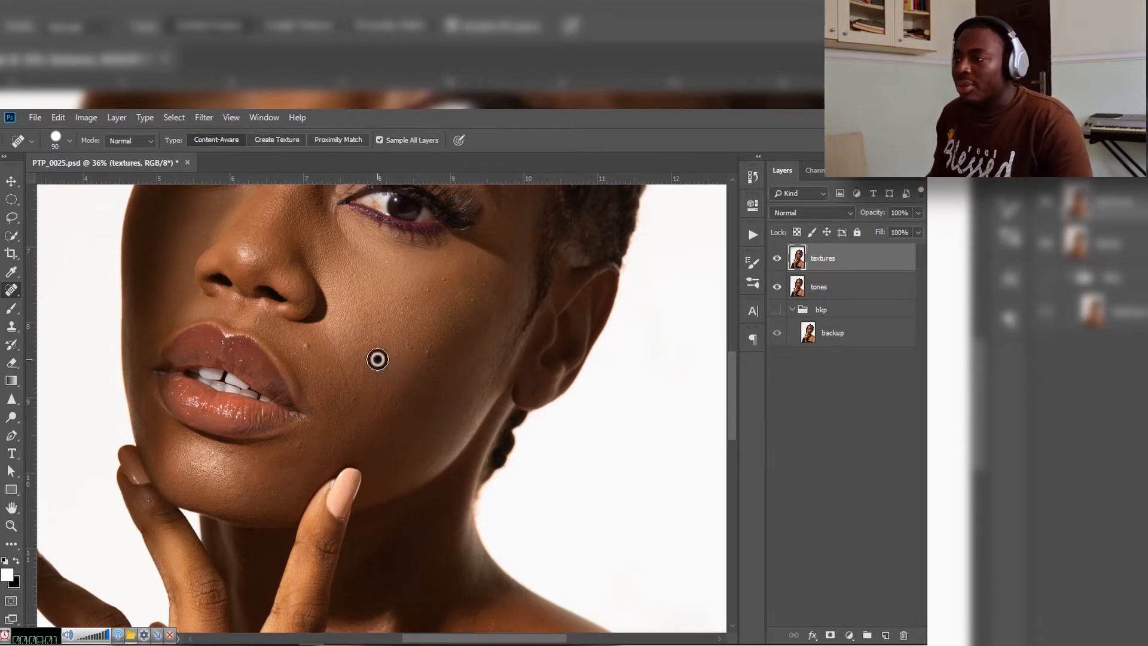
click(431, 354)
key(z)
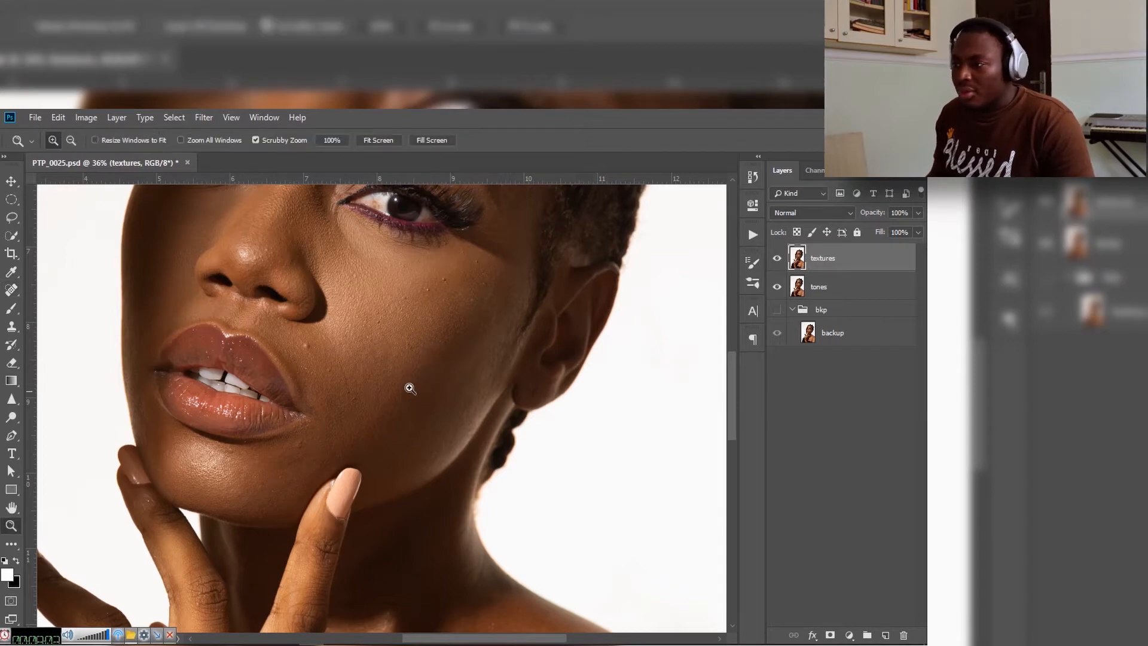
drag(384, 364, 470, 369)
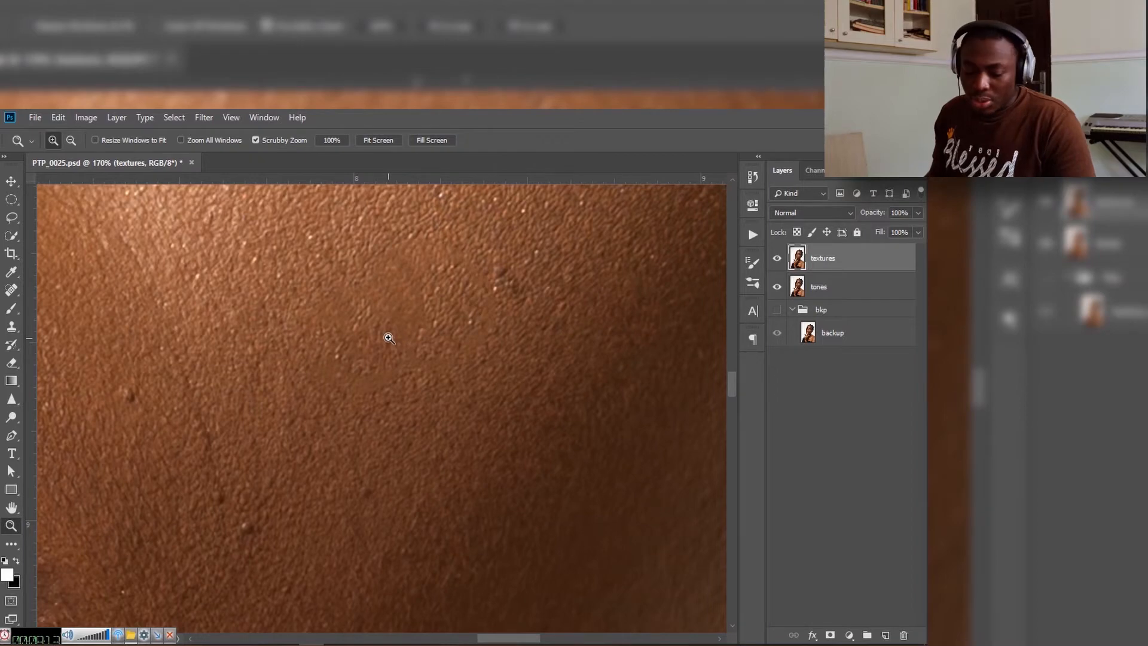
drag(390, 331, 274, 333)
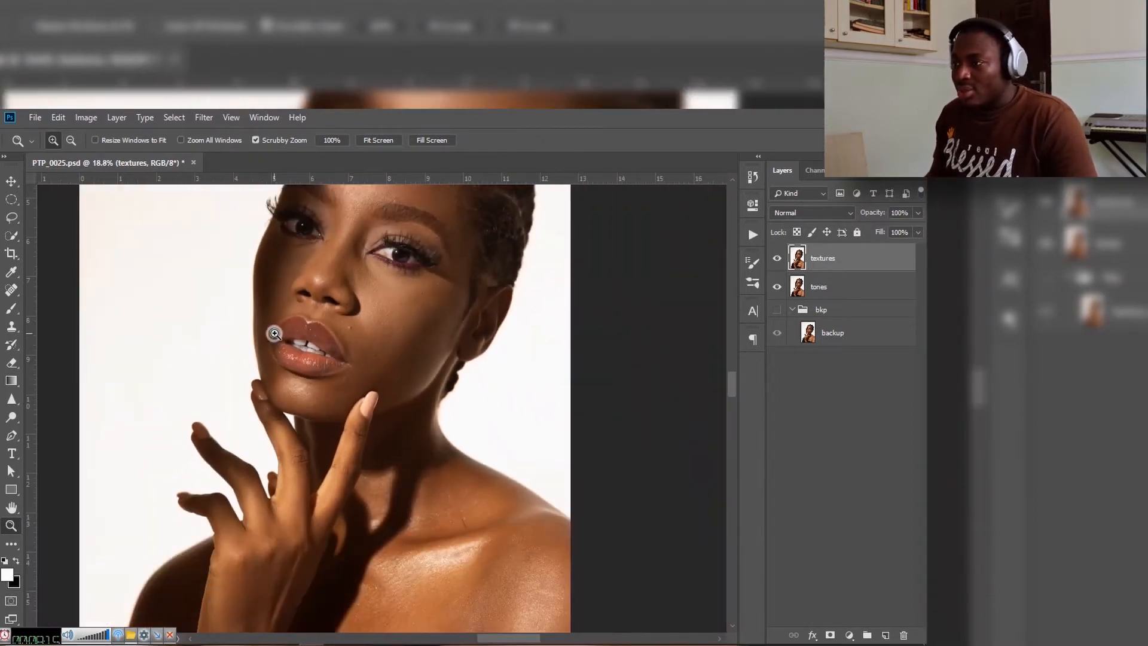
drag(414, 320, 379, 379)
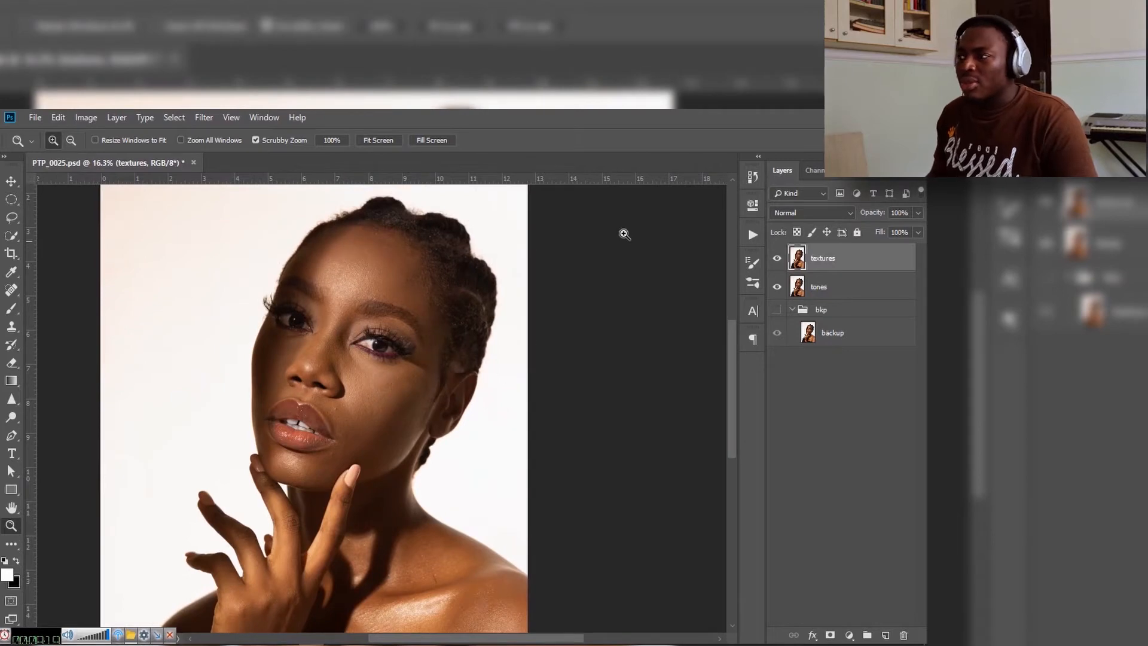
Step: Revert the document history to the last Name Change state, discarding all Spot Healing Brush strokes
click(751, 178)
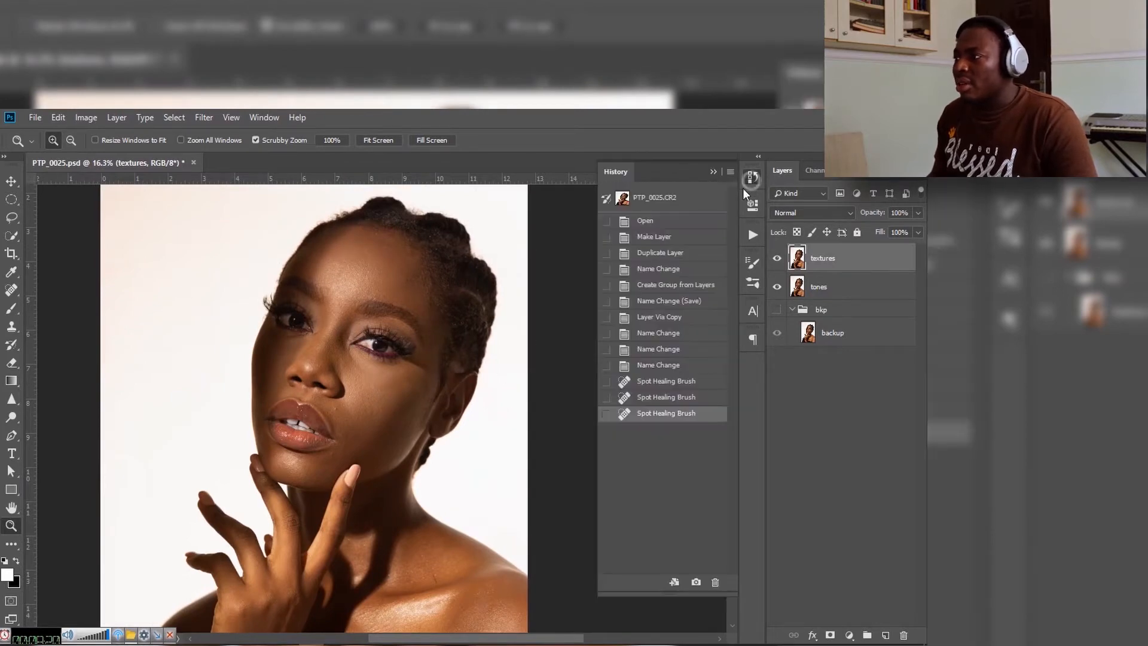
click(664, 382)
click(664, 366)
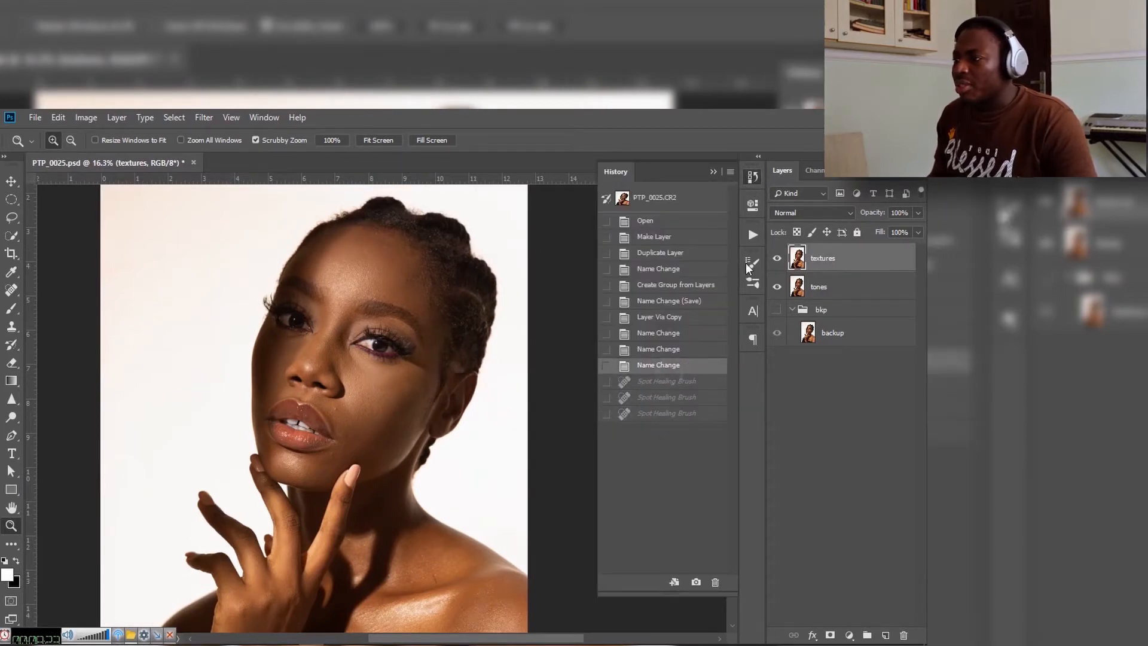
click(713, 171)
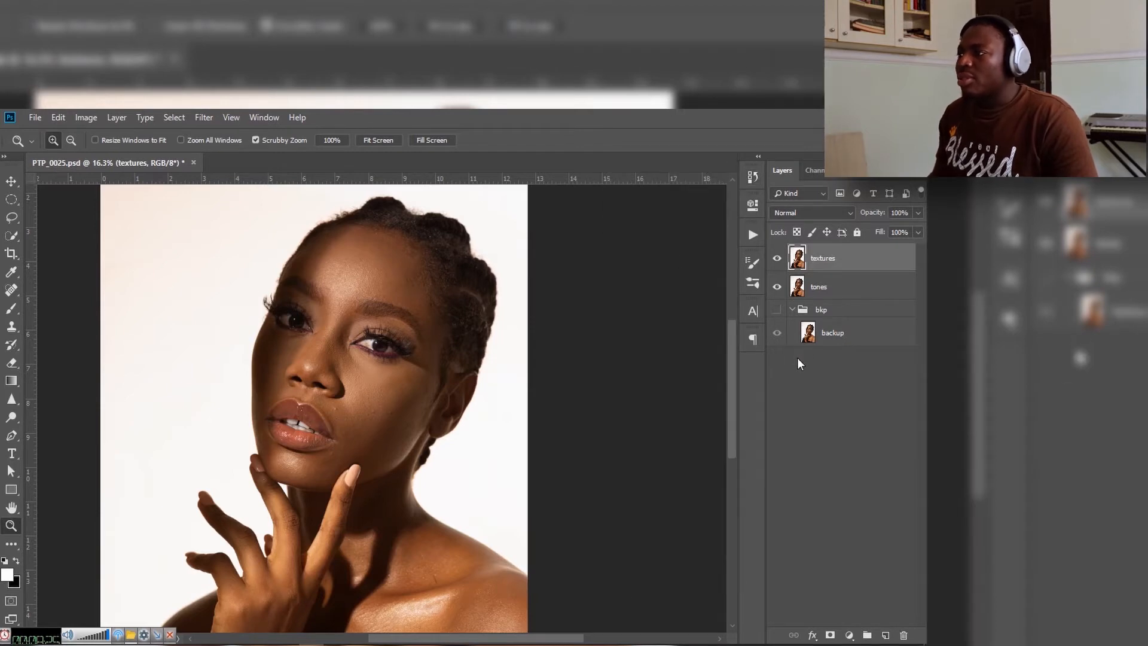
Step: Start a Gaussian Blur on the tones layer and frame the nose, lips and cheek in its preview at 17%
click(836, 289)
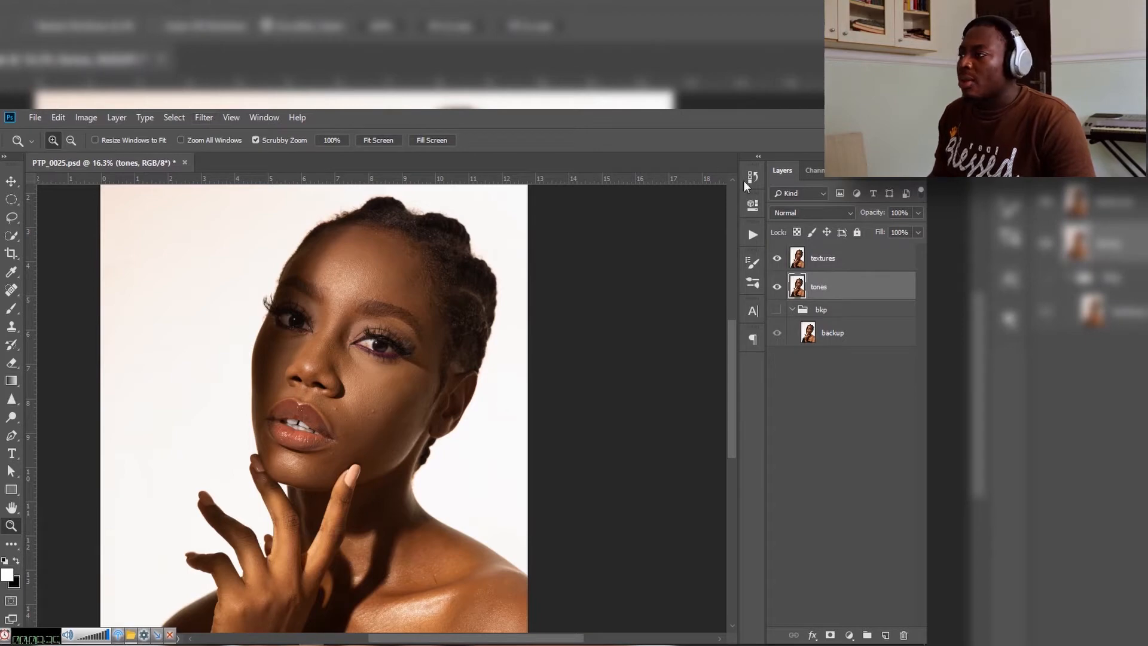
click(203, 117)
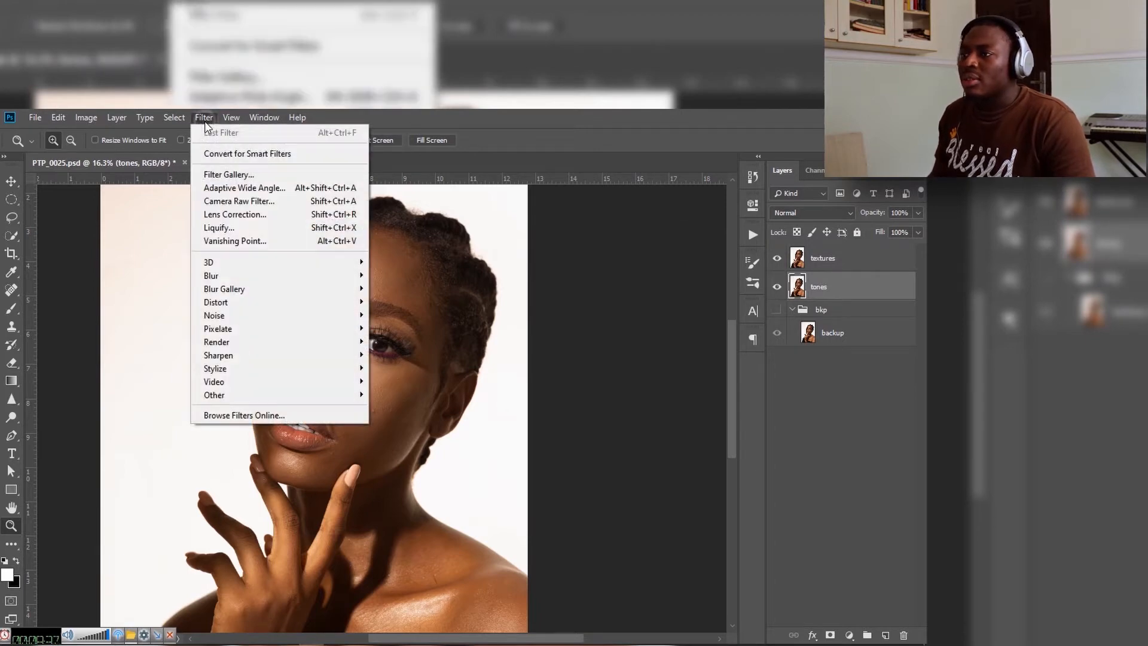
mouse_move(312, 277)
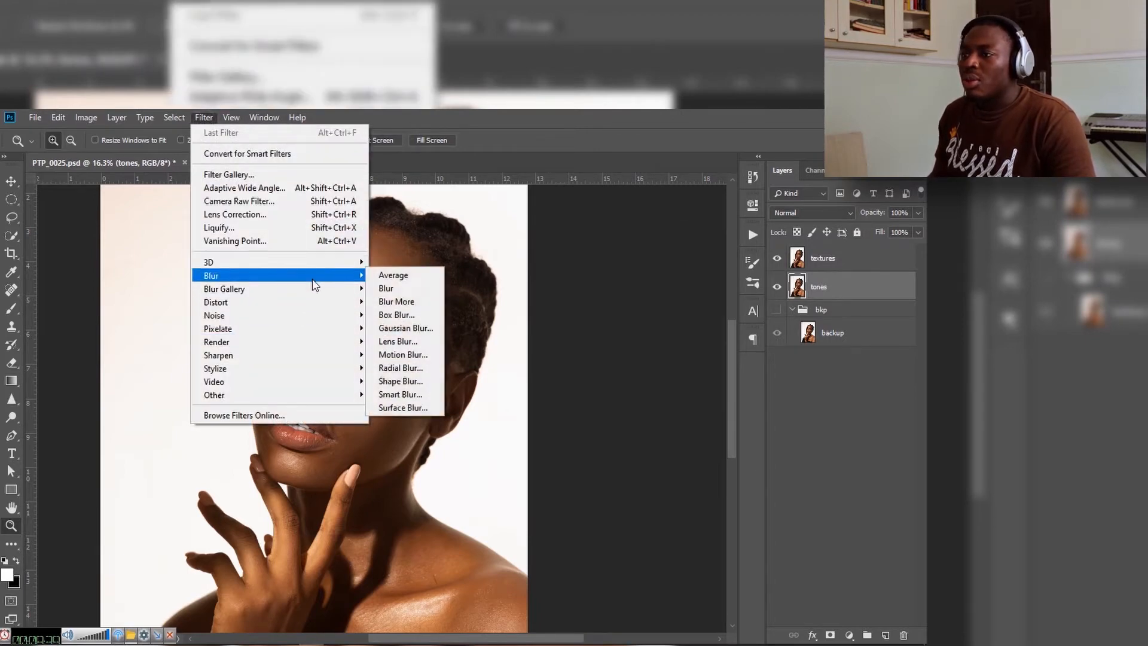
click(401, 328)
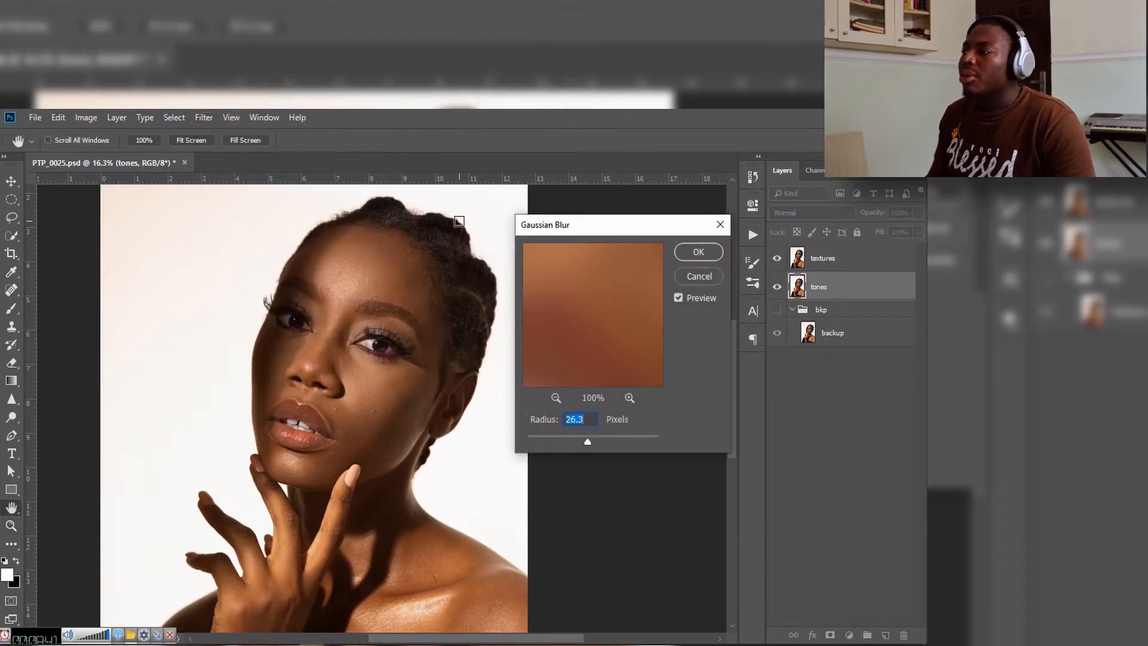
click(555, 397)
click(555, 397)
click(556, 398)
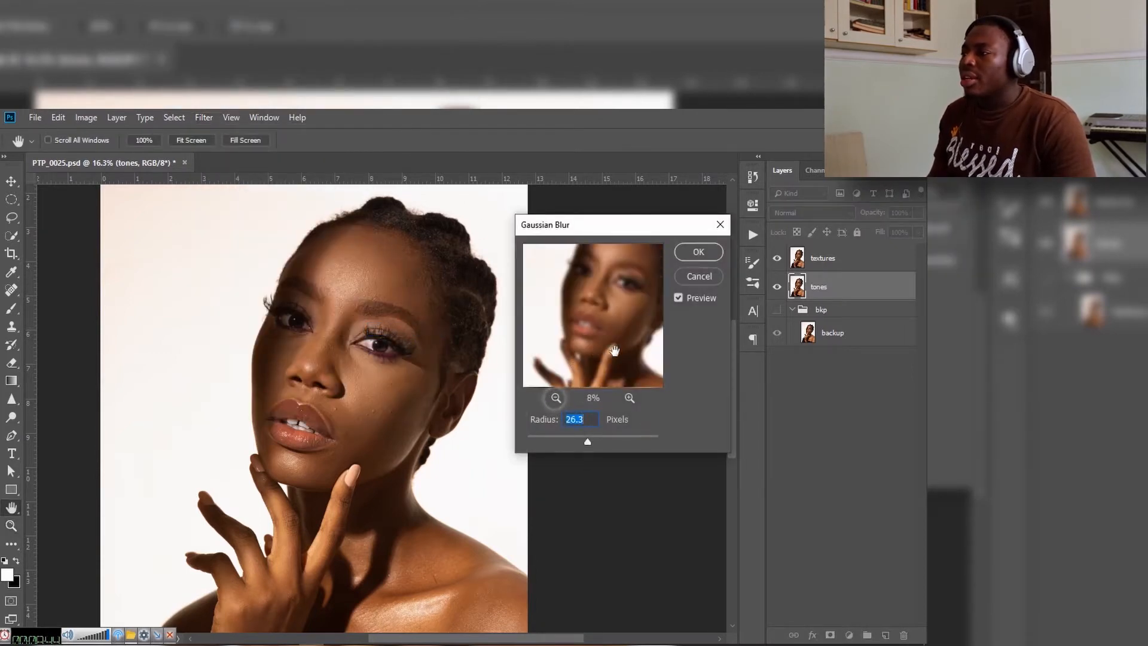
click(630, 400)
click(630, 400)
drag(592, 360, 573, 324)
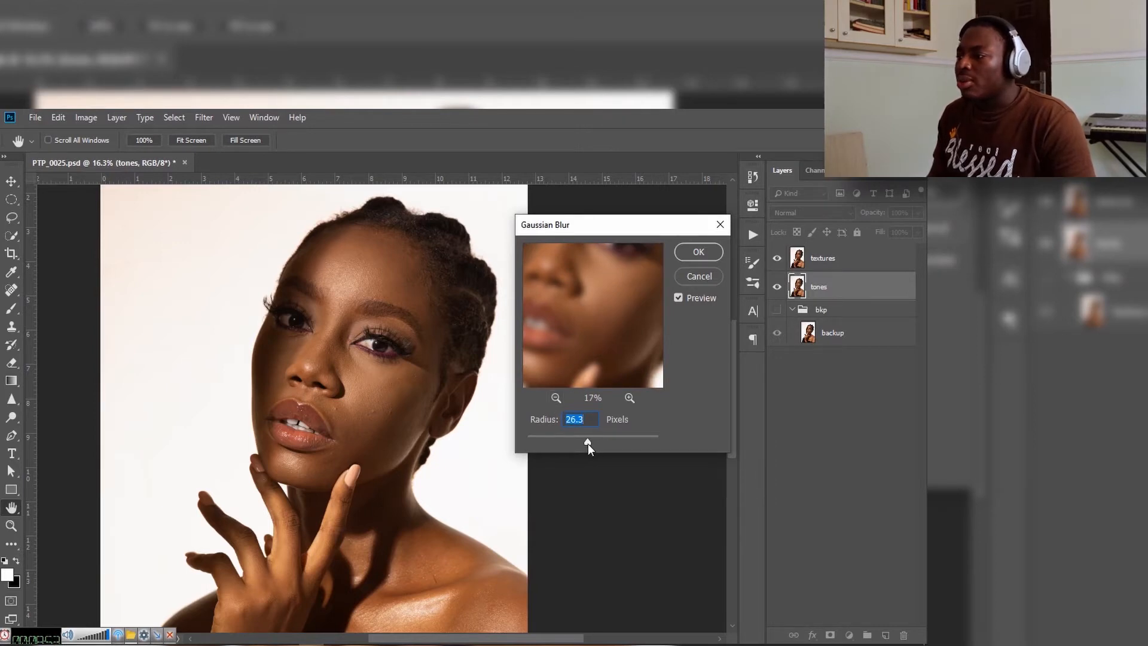
Step: Lower the Gaussian Blur radius, raise it gradually to 14.5 pixels while checking the skin in the preview, and apply the blur
drag(565, 441, 528, 443)
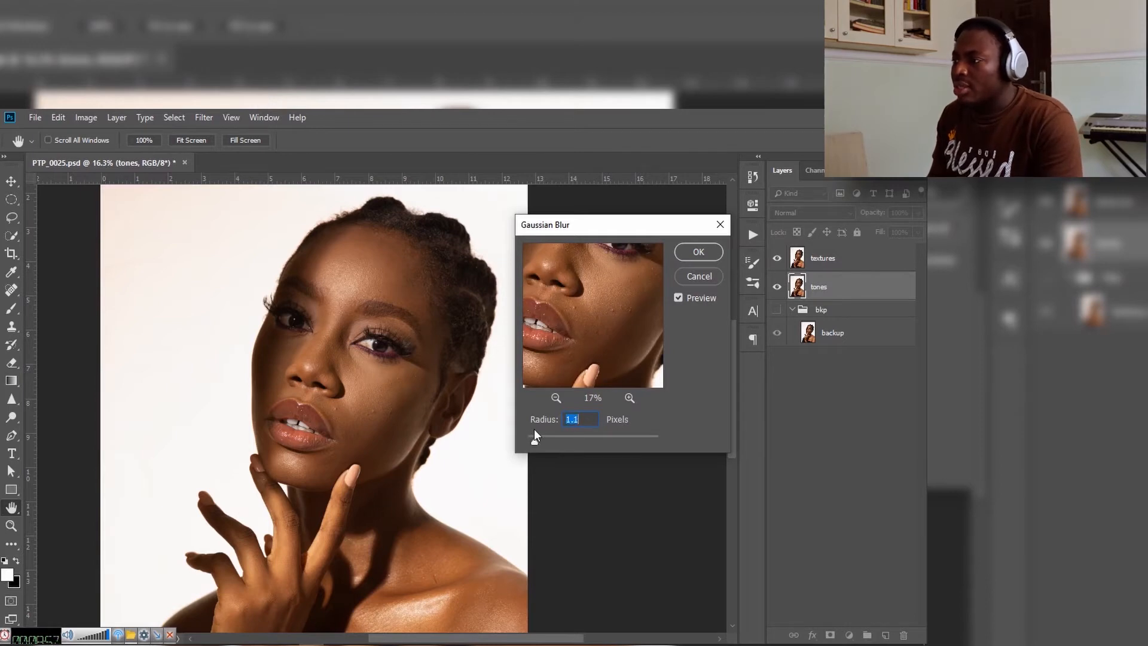
key(Up)
key(Up)
key(Up)
key(Up)
key(Up)
key(Up)
key(Up)
key(Up)
key(Up)
key(Up)
key(Up)
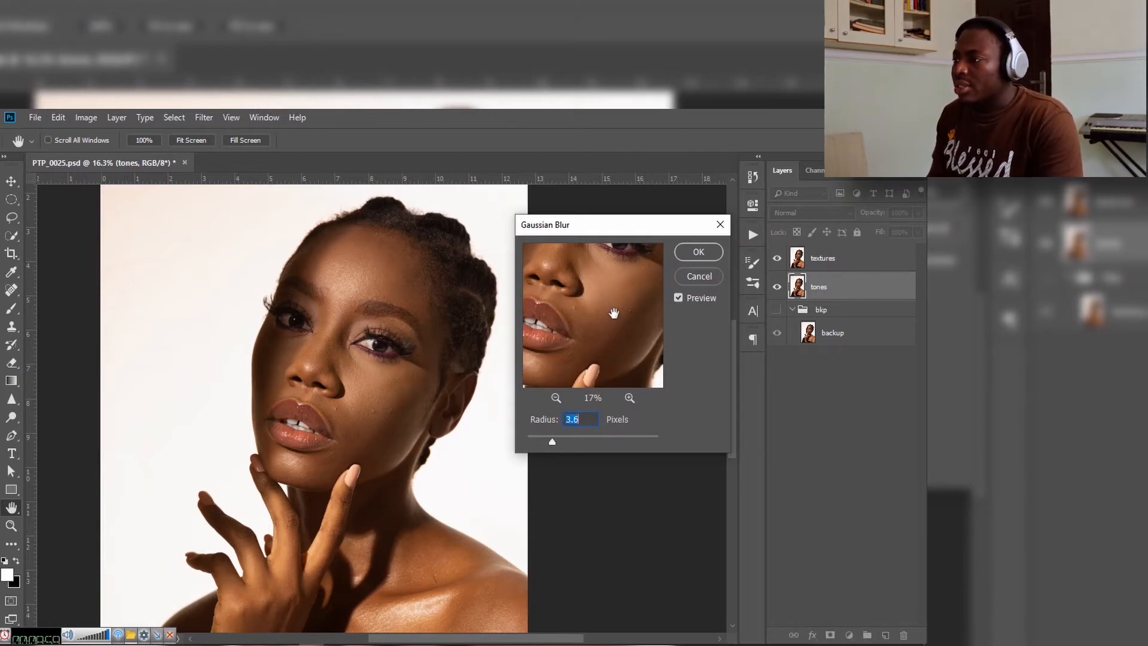
mouse_move(626, 321)
mouse_down()
mouse_move(618, 361)
mouse_move(605, 336)
mouse_move(641, 328)
mouse_move(622, 324)
mouse_up()
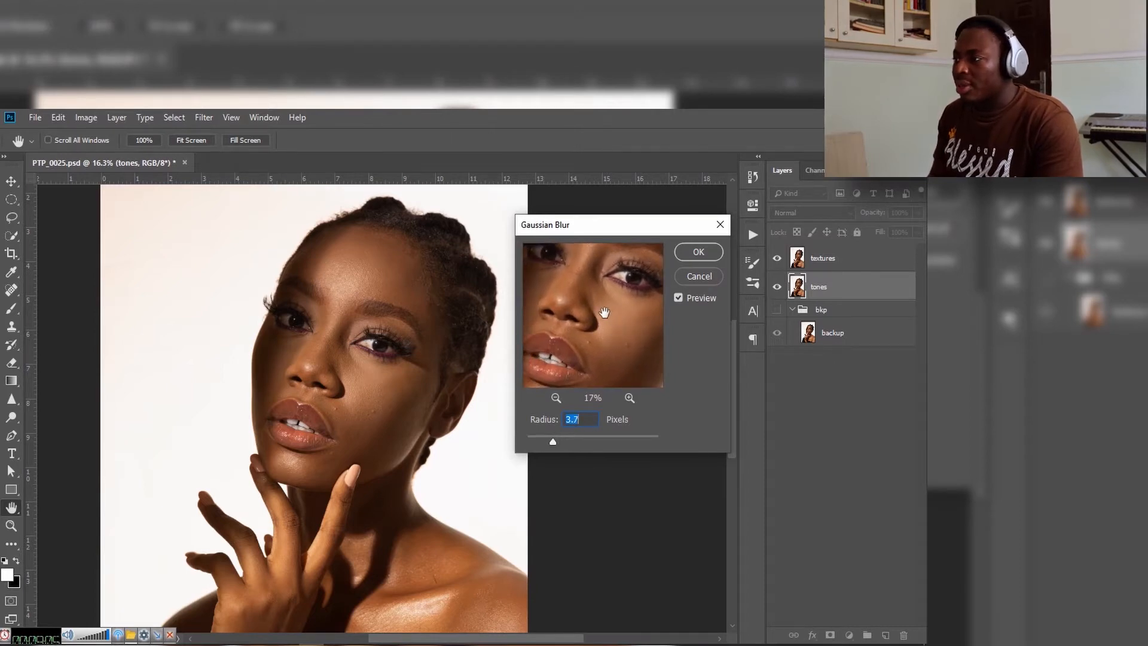
key(Up)
key(Up)
key(Up)
key(Up)
key(Up)
key(Up)
key(Up)
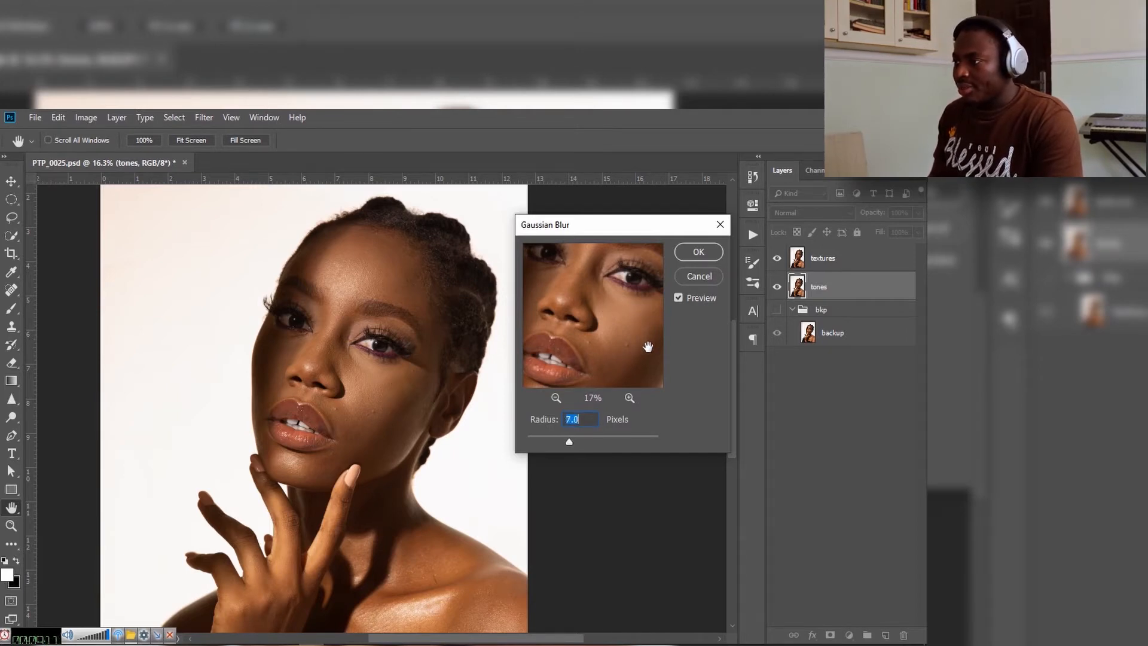
key(shift+Up)
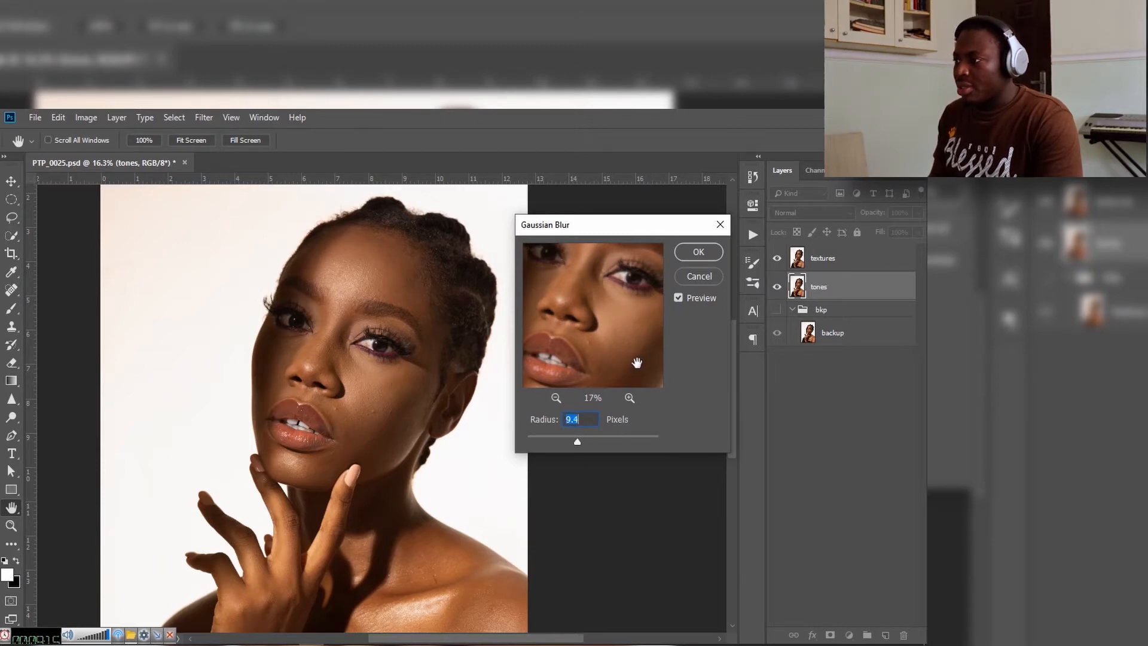
drag(602, 367, 602, 331)
key(Up)
key(Up)
key(Up)
key(Up)
key(Up)
key(Up)
key(Up)
key(Up)
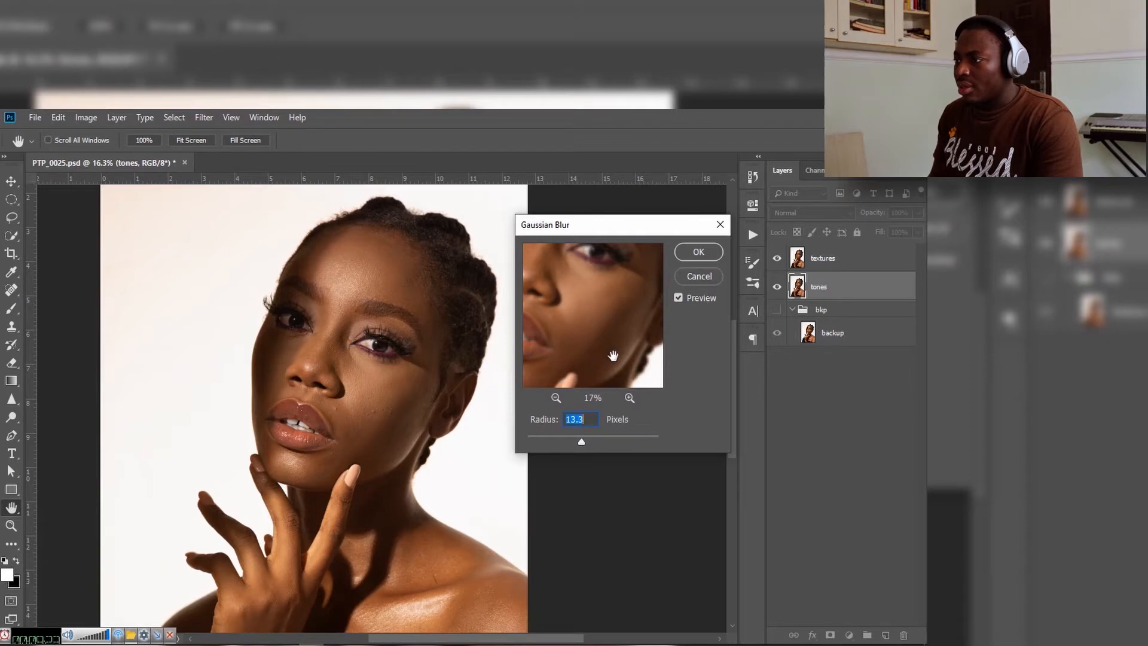
drag(585, 351, 625, 343)
key(Up)
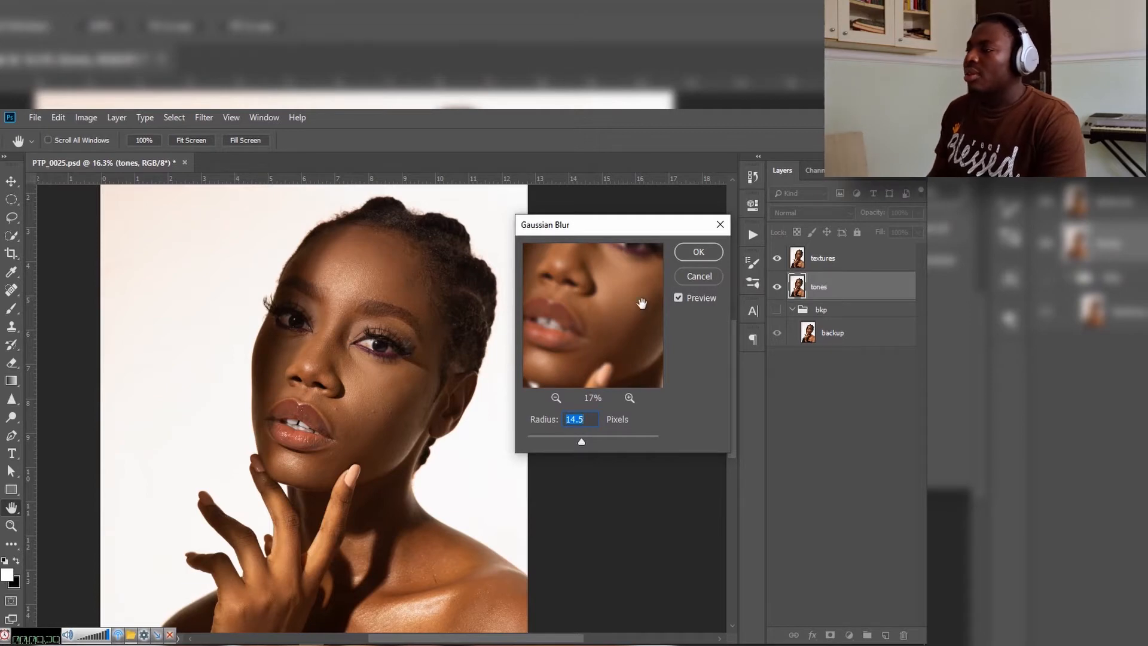
click(709, 254)
Step: Select the textures layer and save the document
key(z)
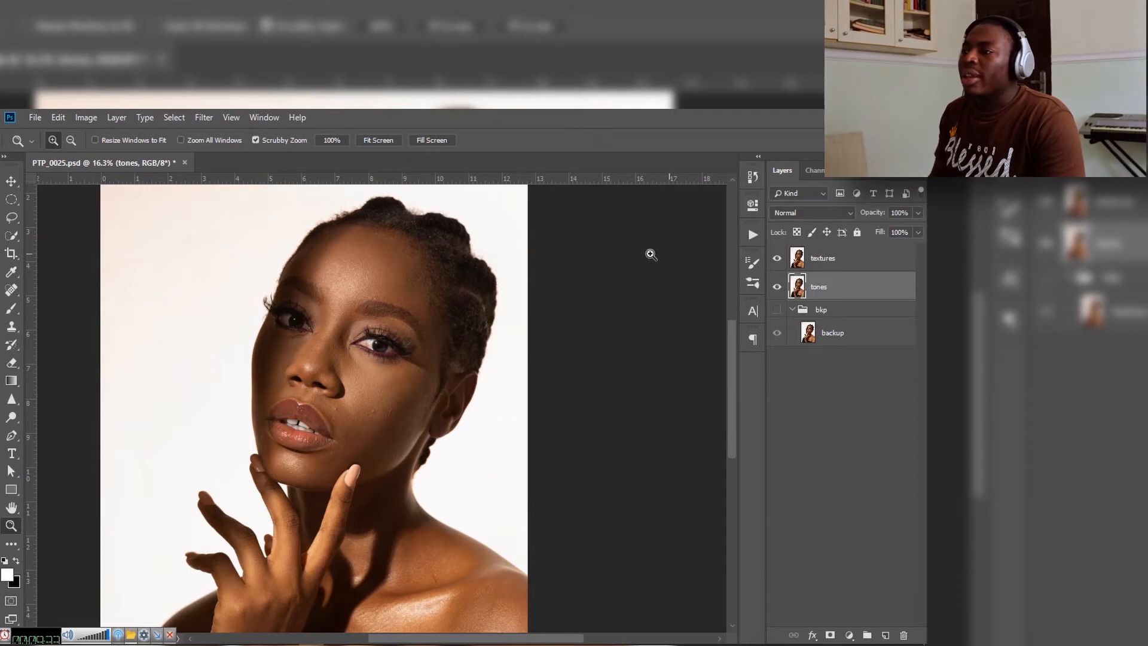
click(831, 257)
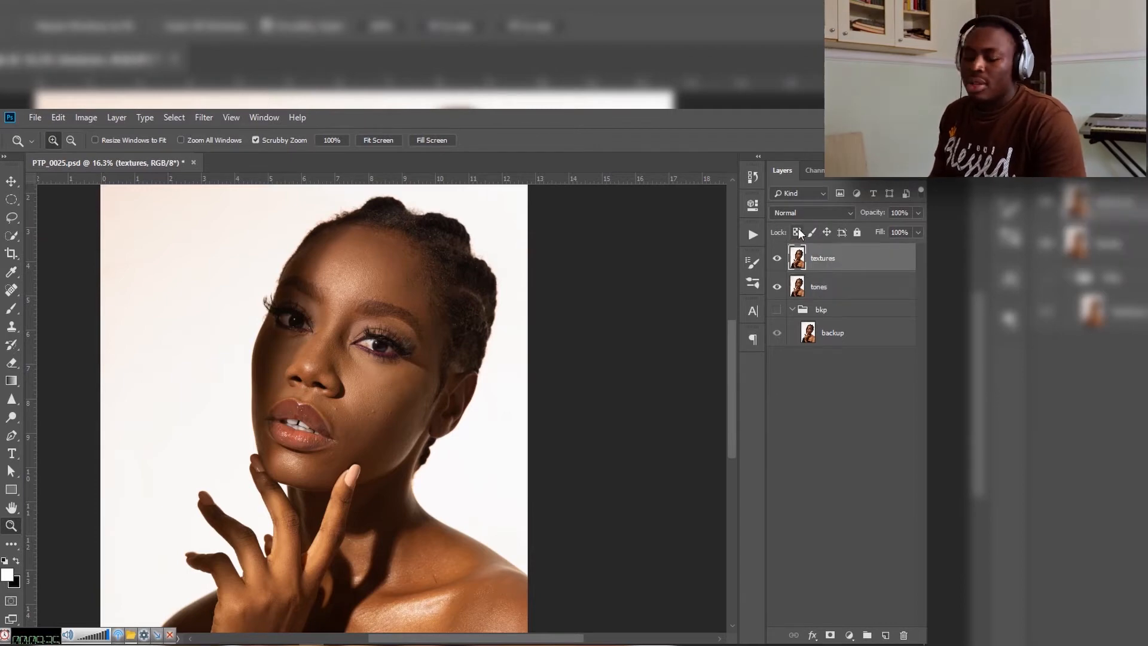
key(ctrl+s)
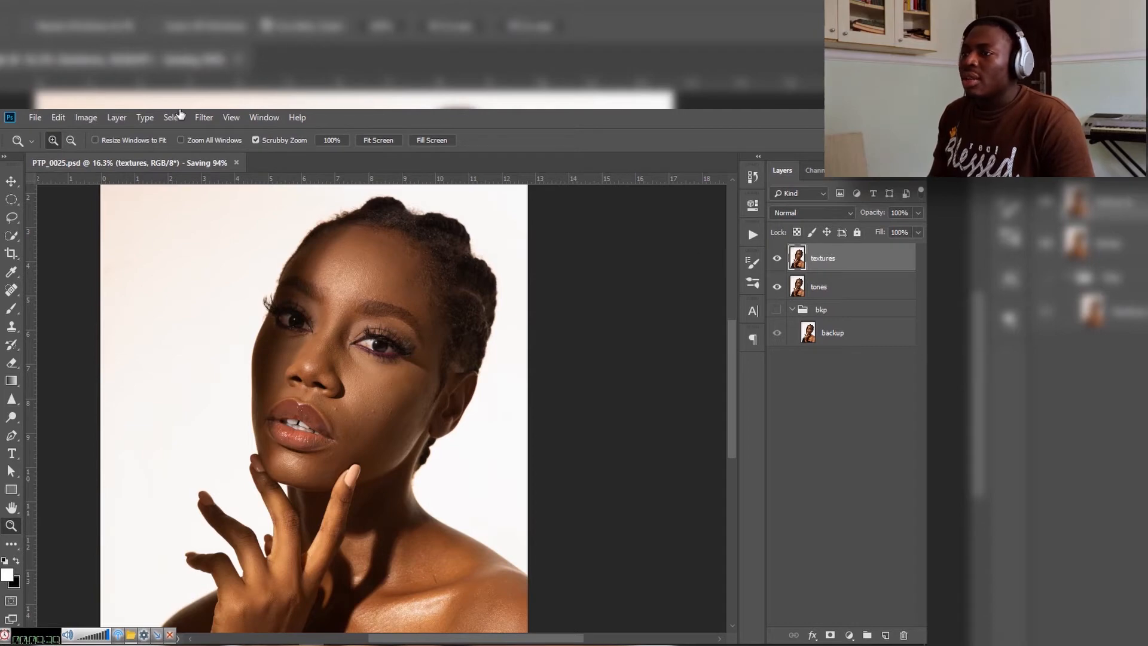
Step: Start Apply Image on the textures layer with tones as the source layer and Subtract as the blending mode
click(87, 118)
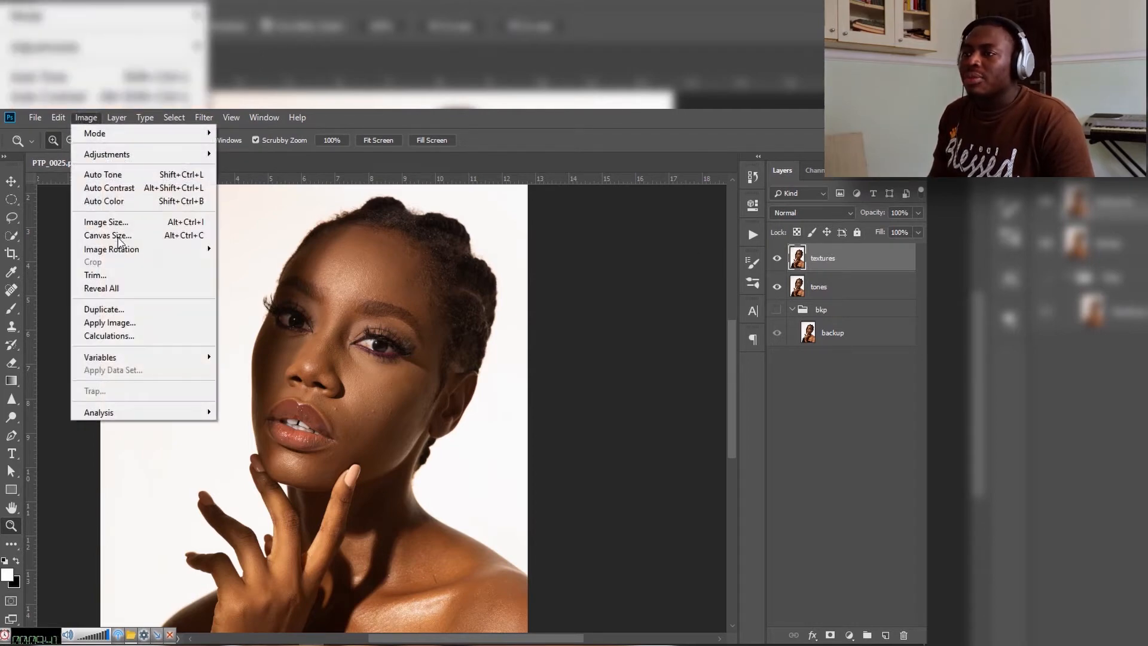
click(156, 326)
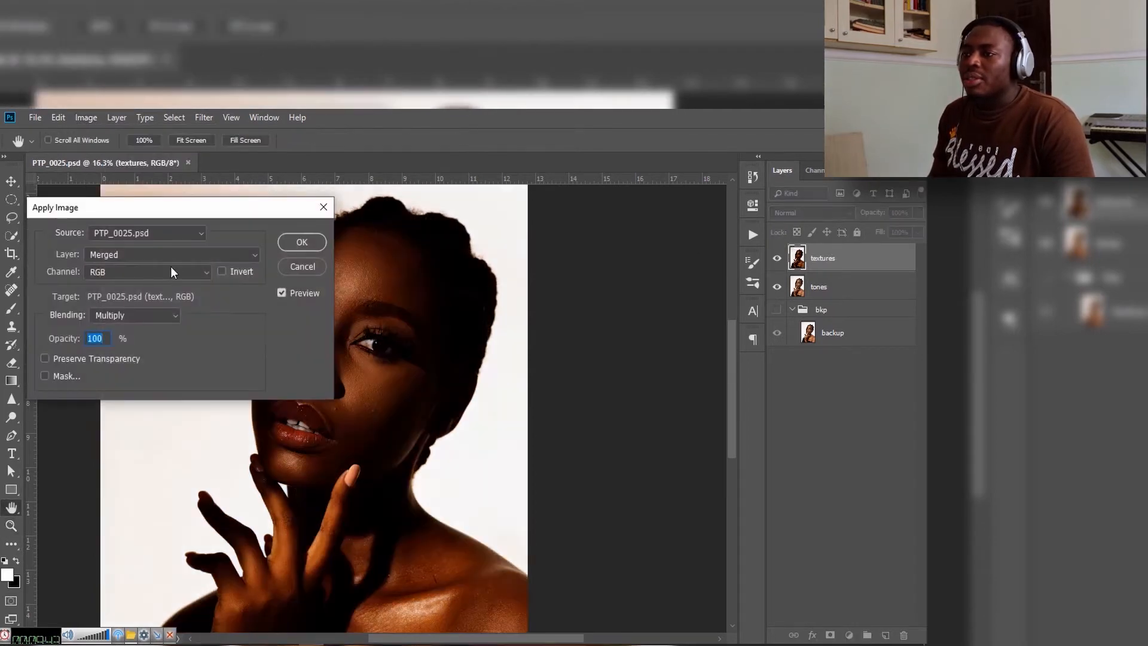
click(209, 256)
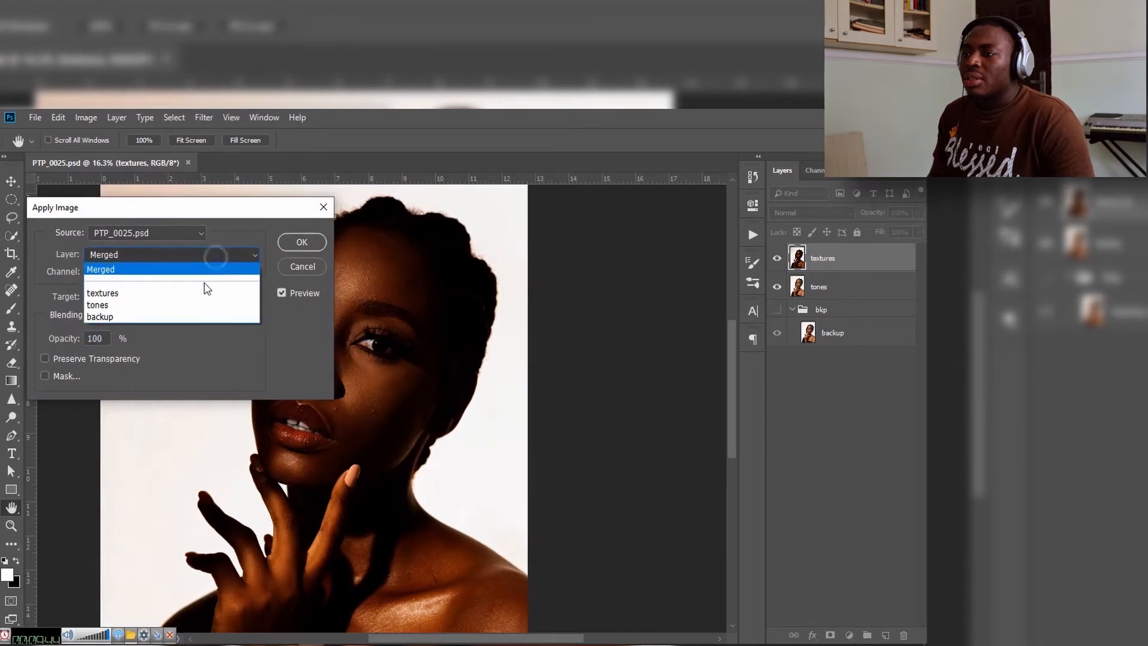
click(177, 306)
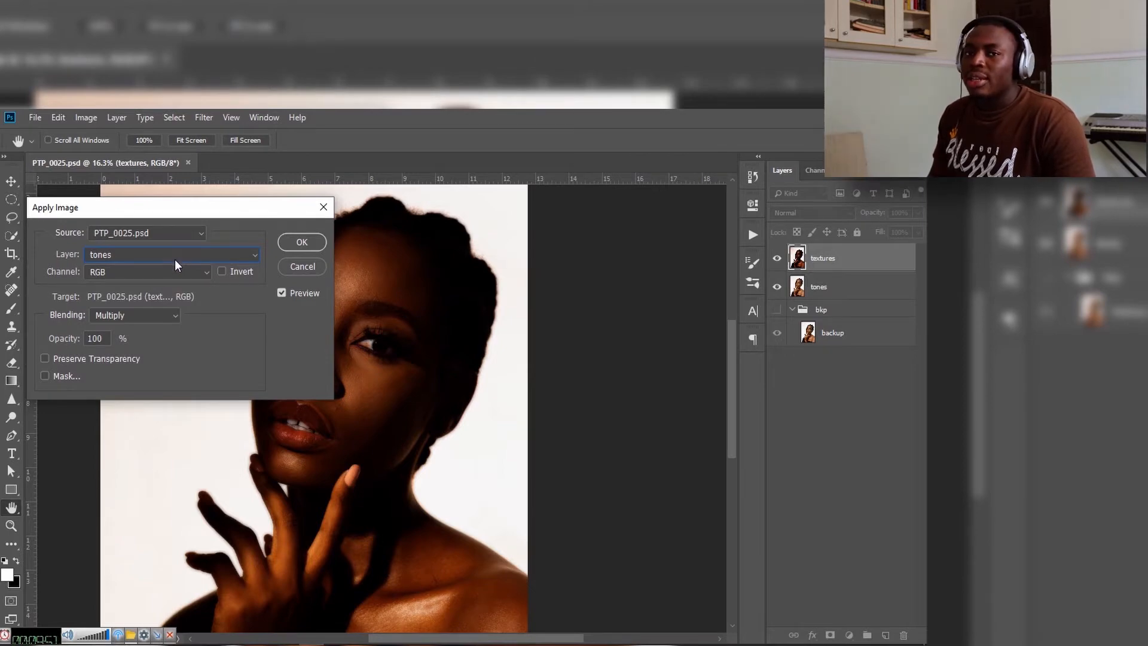
click(174, 316)
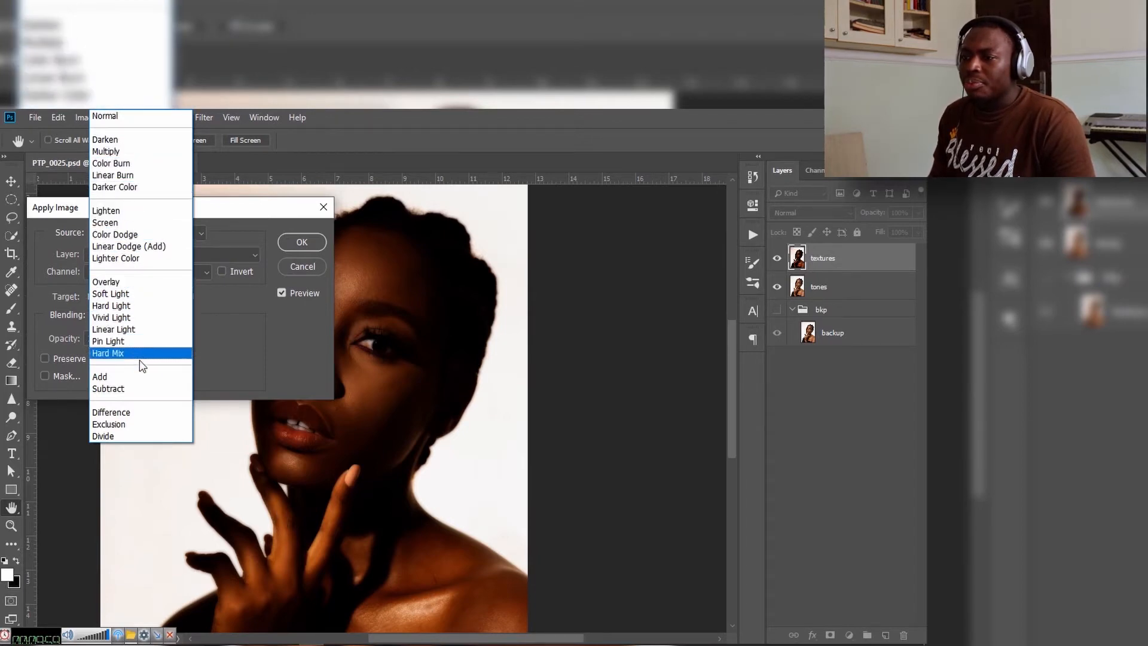
click(119, 388)
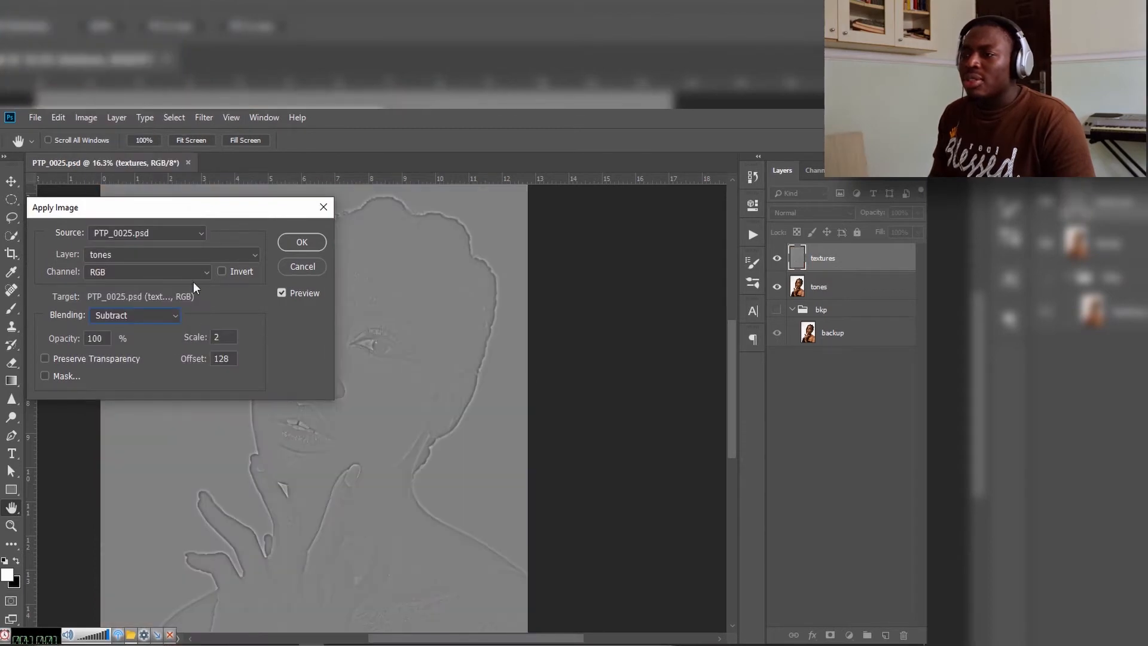
Step: Apply the subtraction to the textures layer with scale 2 and offset 128
drag(227, 212, 197, 198)
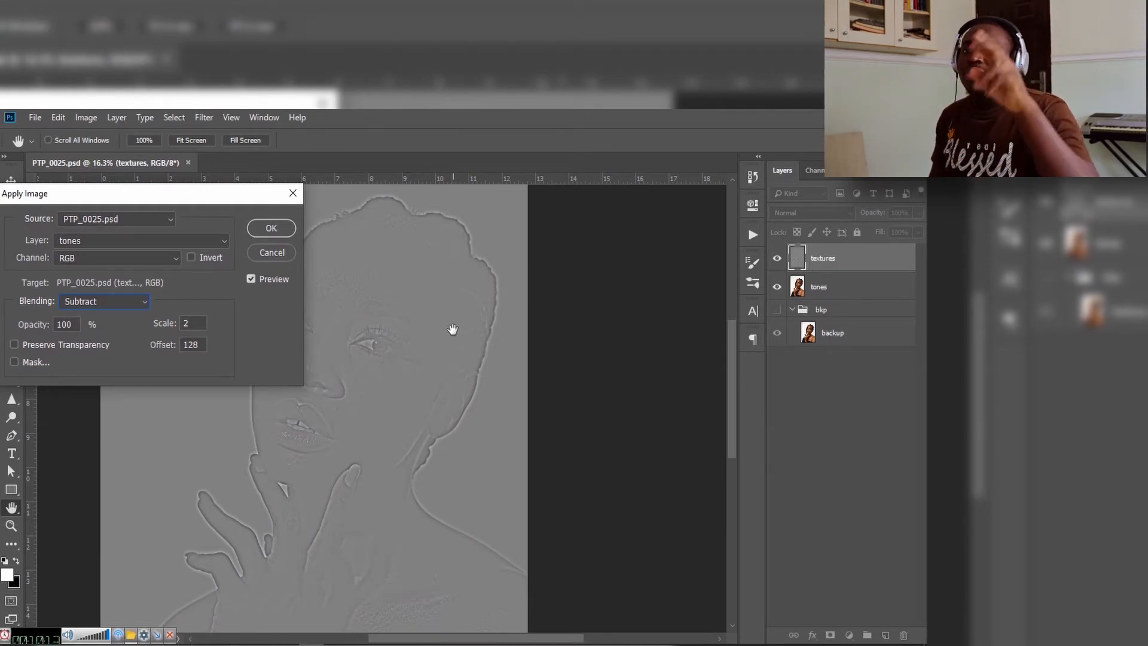
drag(224, 195, 240, 217)
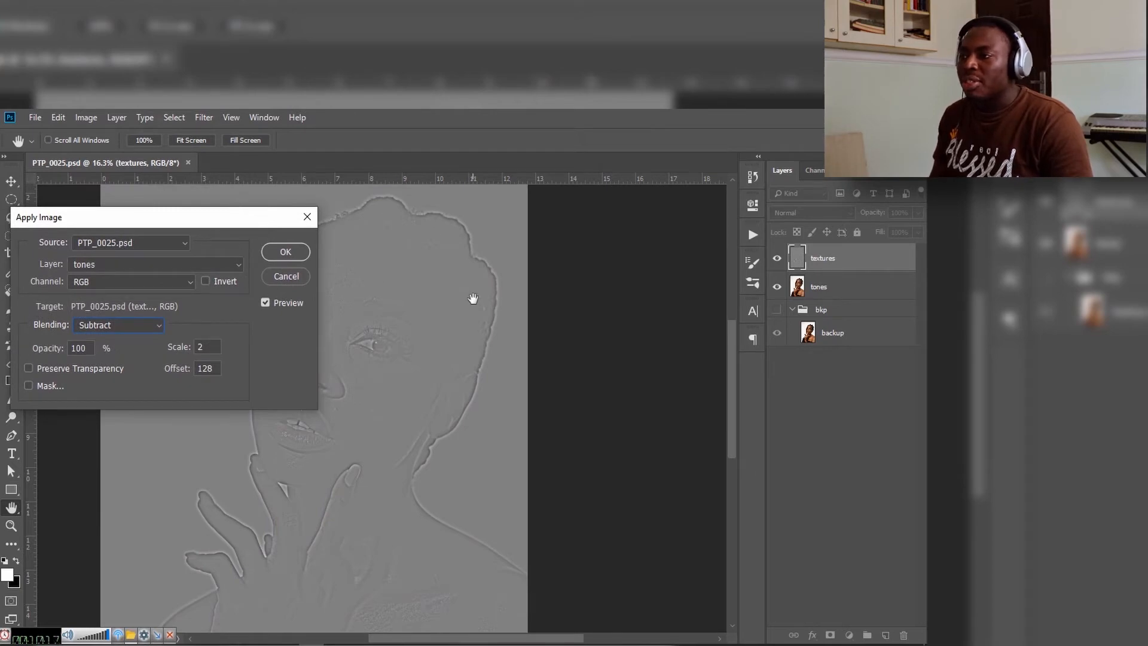
click(210, 348)
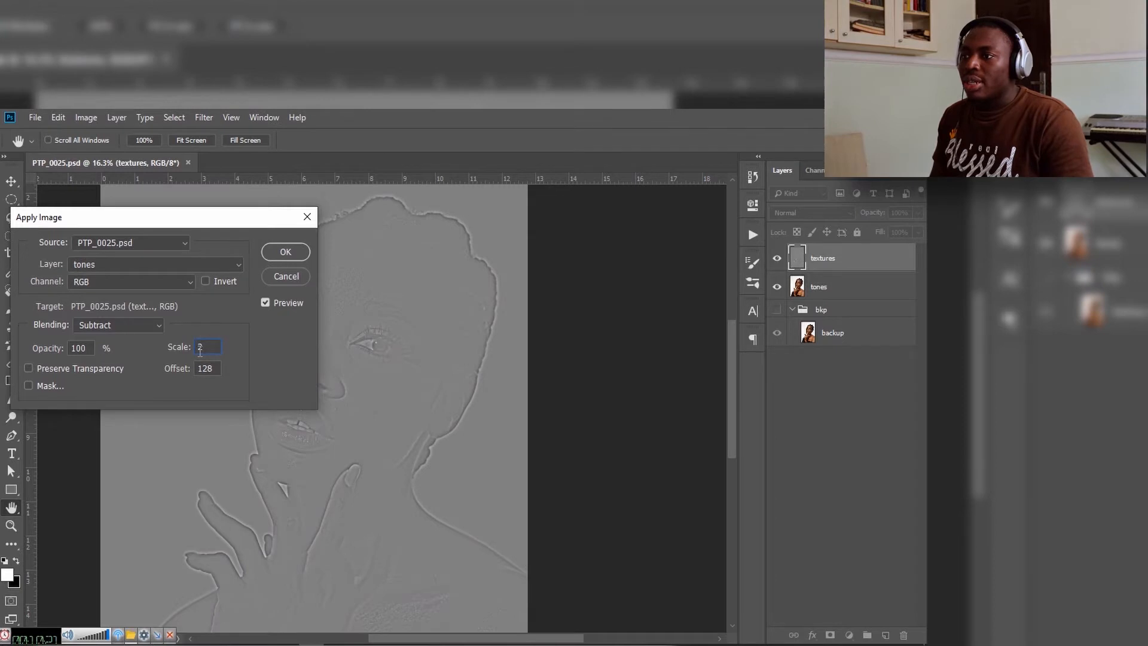
key(Tab)
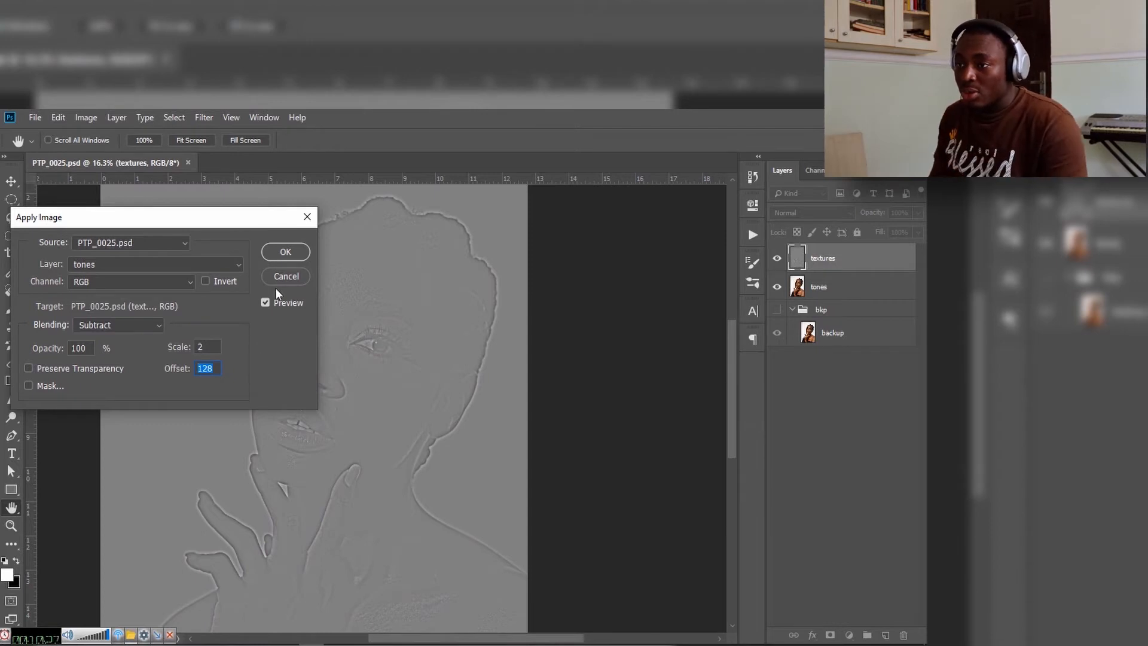
click(278, 256)
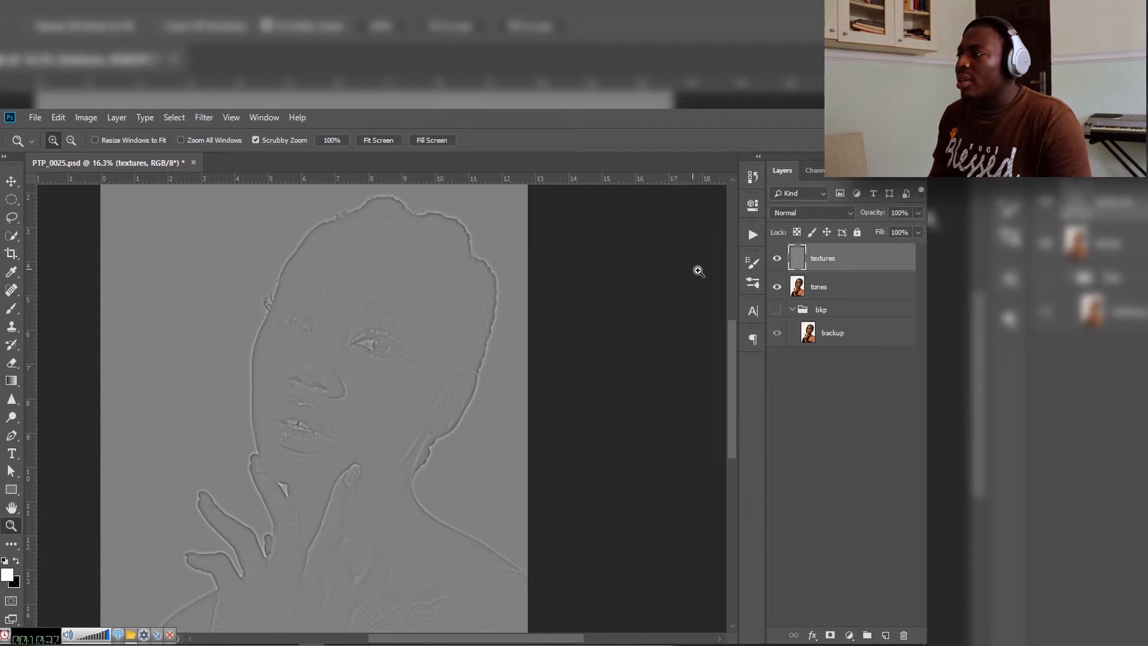
Step: Set the textures layer's blending mode to Vivid Light
click(825, 212)
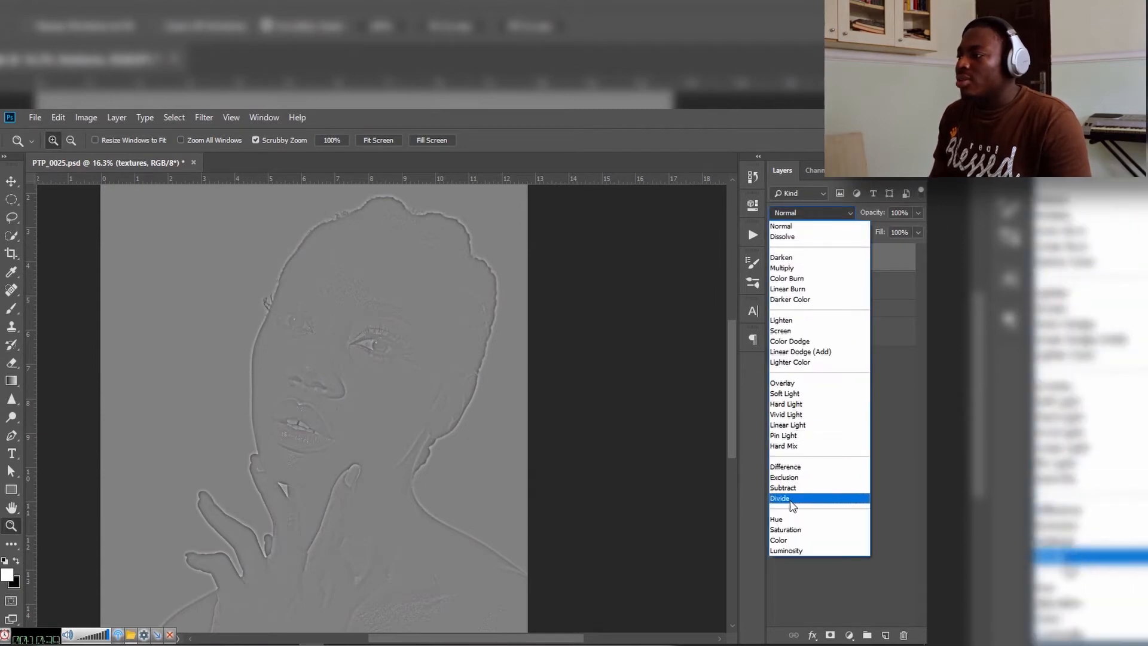
click(831, 417)
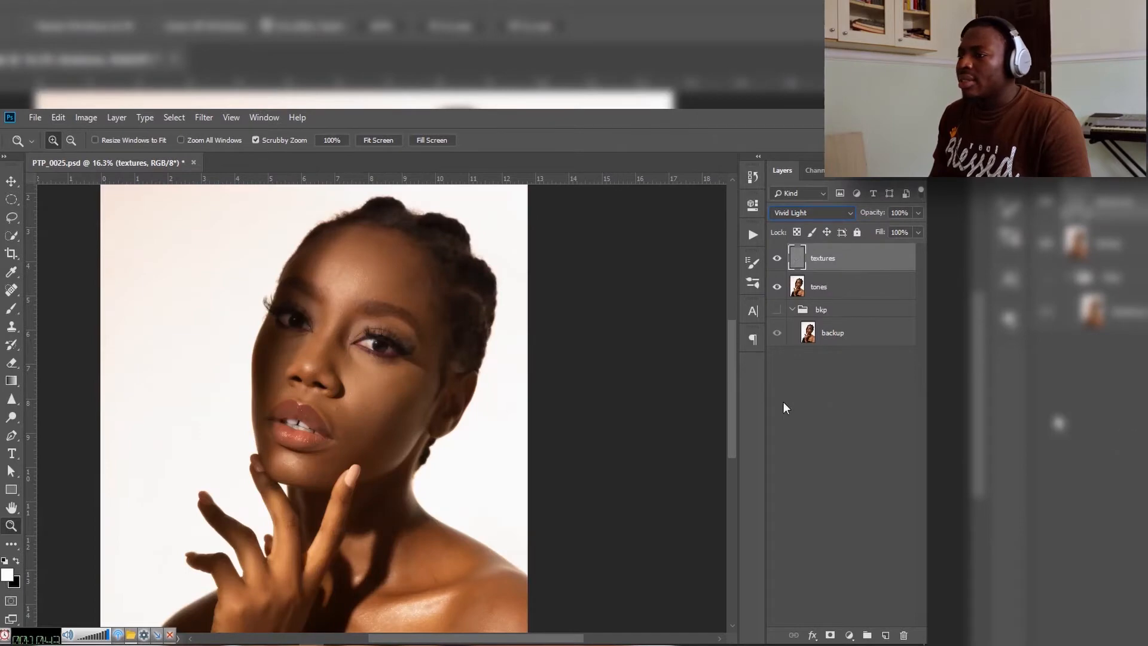
mouse_move(450, 405)
mouse_down()
mouse_move(415, 410)
mouse_move(428, 405)
mouse_up()
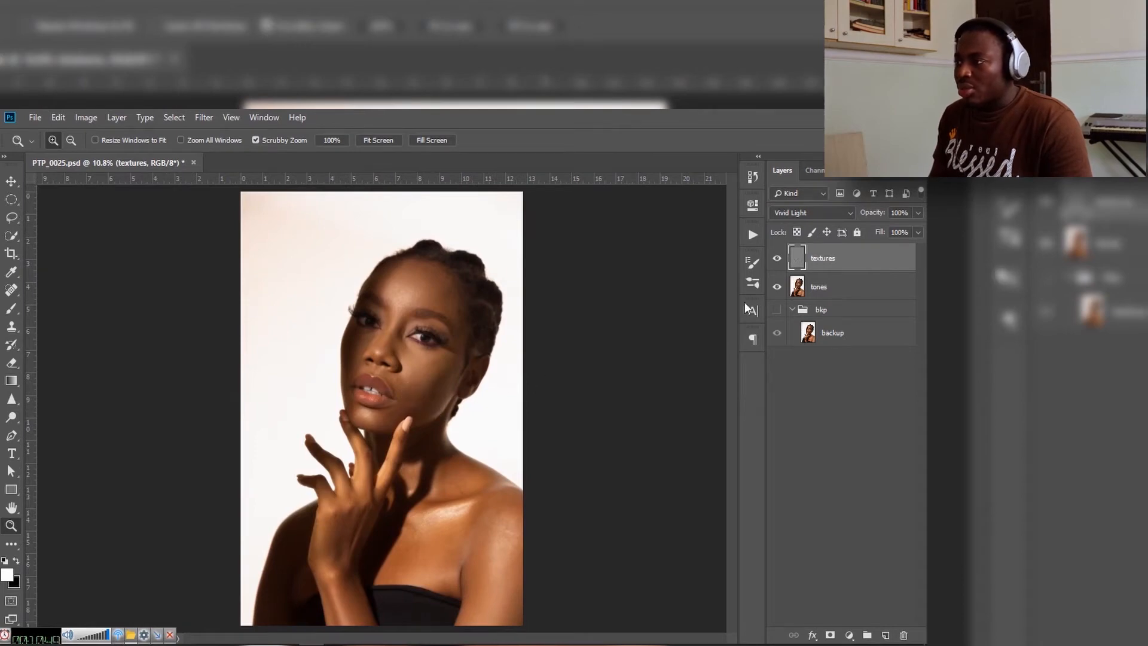
Step: Group the textures and tones layers and name the group "fq sep"
shift+click(833, 297)
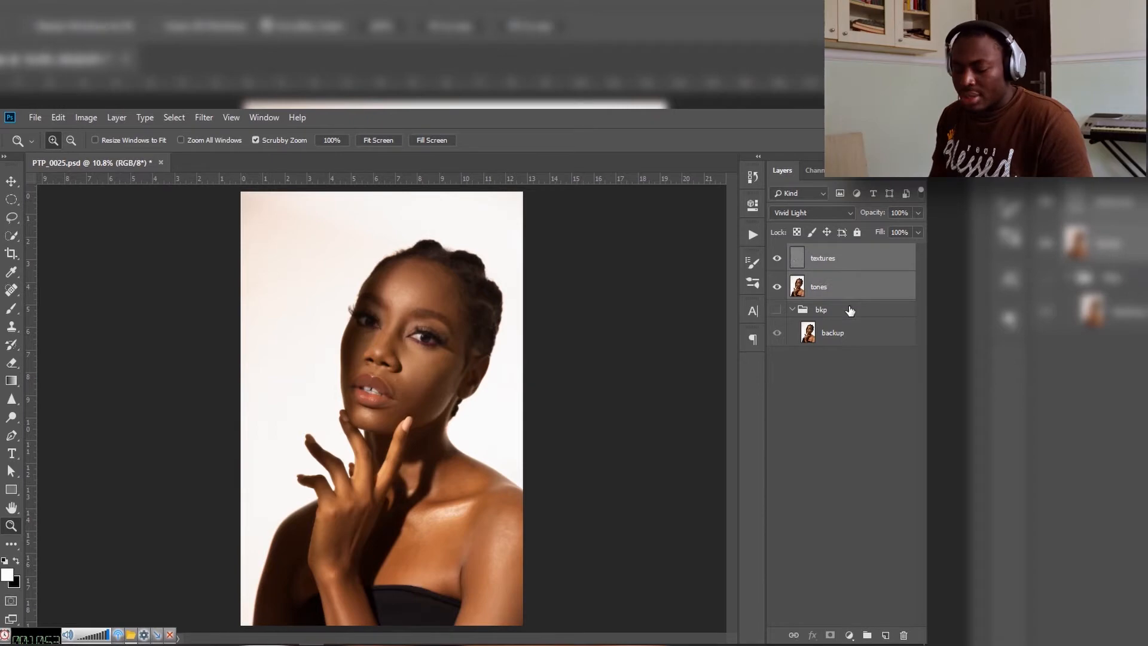
key(ctrl+g)
double_click(826, 252)
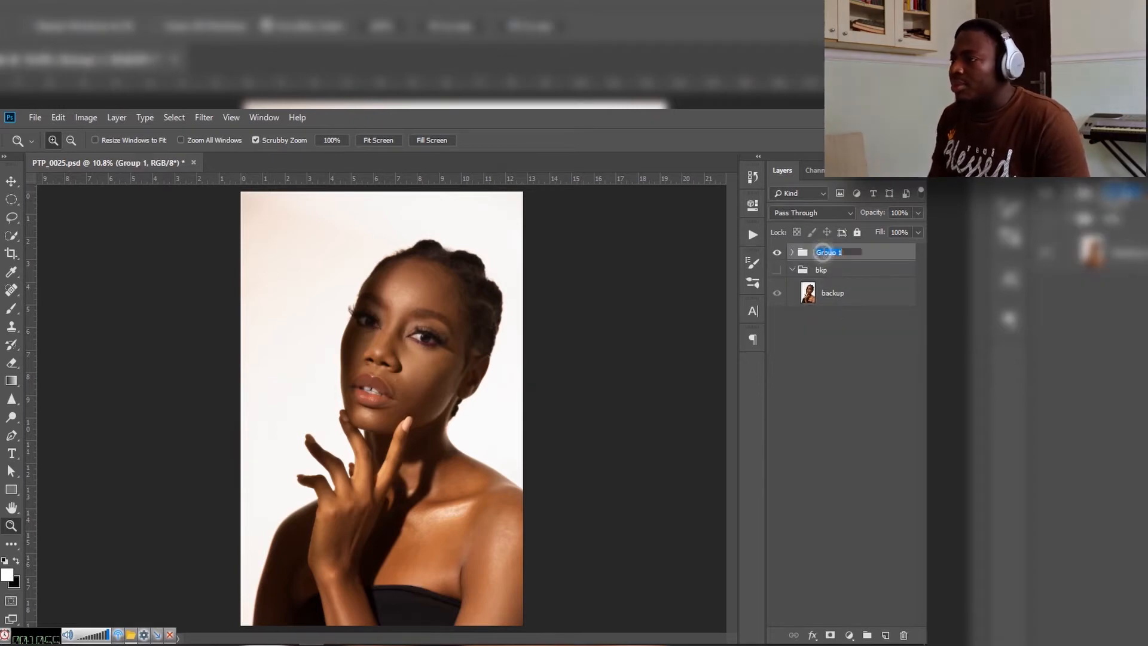
text(f)
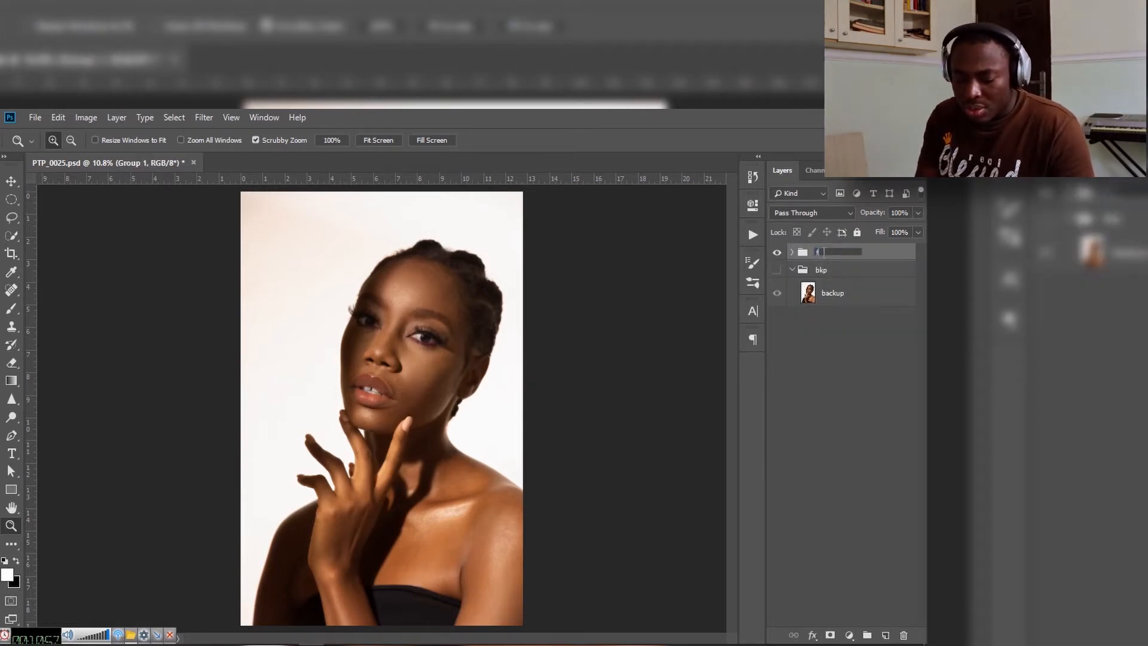
text(q se)
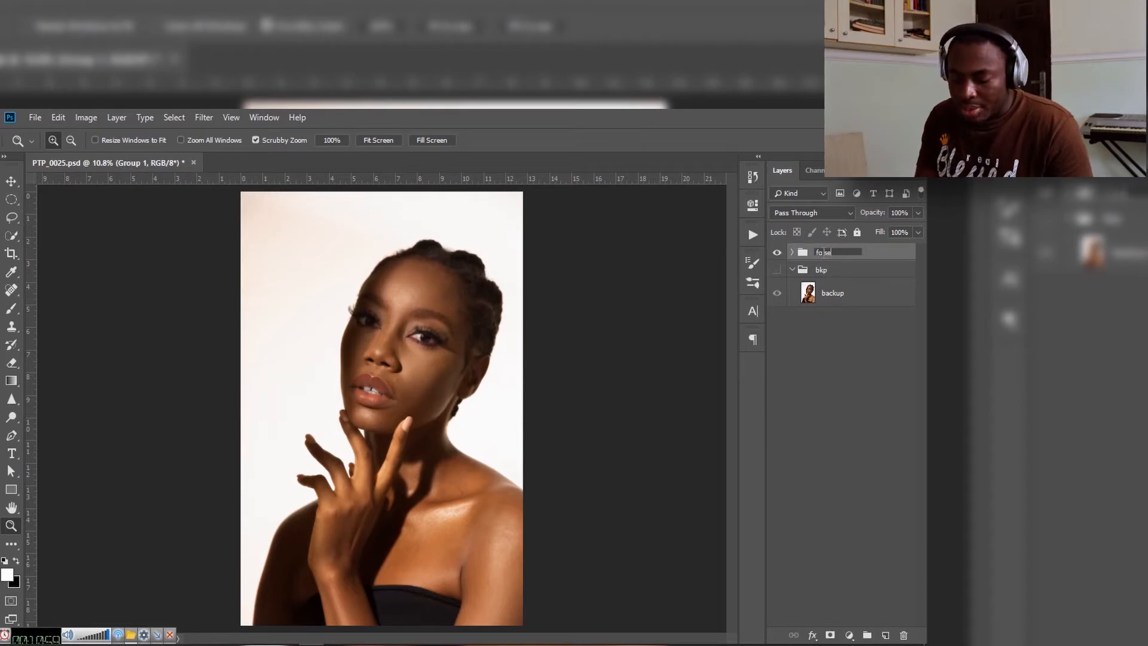
text(p)
key(Return)
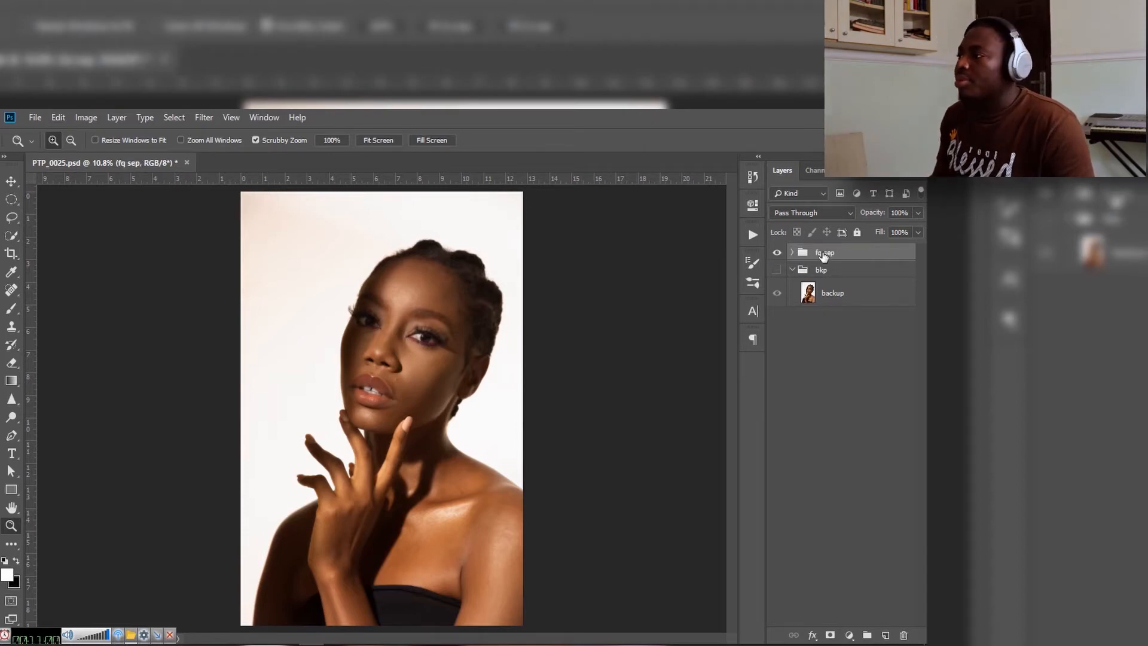
Step: Expand the fq sep group and compare it with the original image by toggling the visibility of fq sep and bkp
click(791, 254)
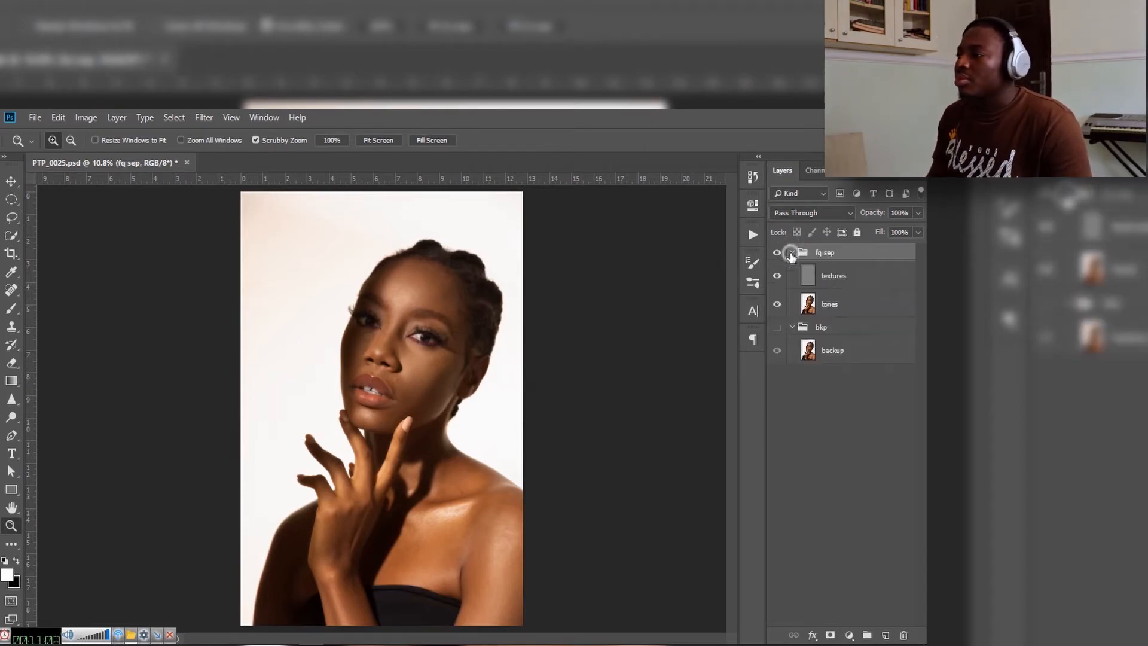
click(777, 253)
click(776, 253)
click(776, 326)
click(774, 256)
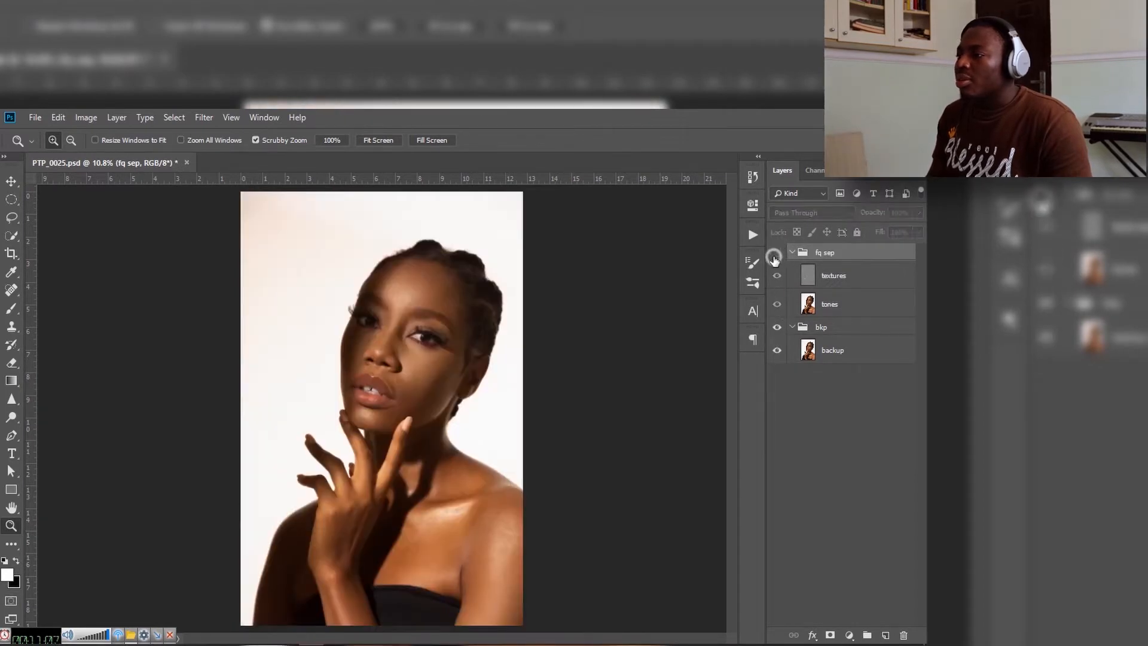
click(775, 256)
Step: Hide the bkp group and set the textures layer's blending mode to Linear Light
click(836, 278)
click(776, 327)
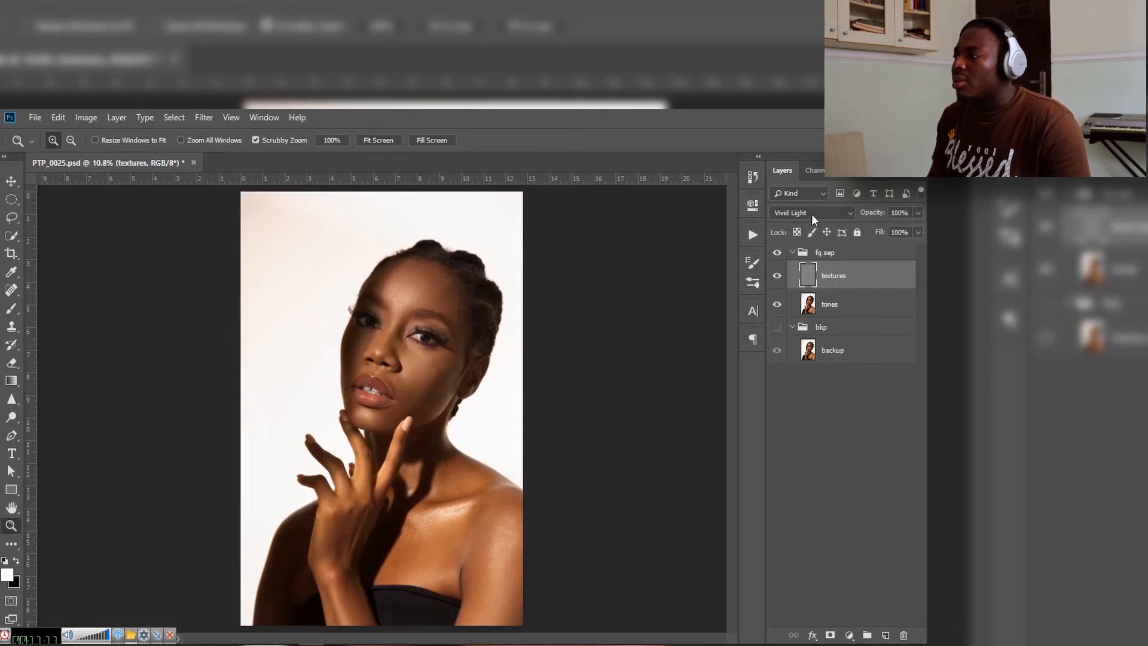
click(812, 214)
click(806, 425)
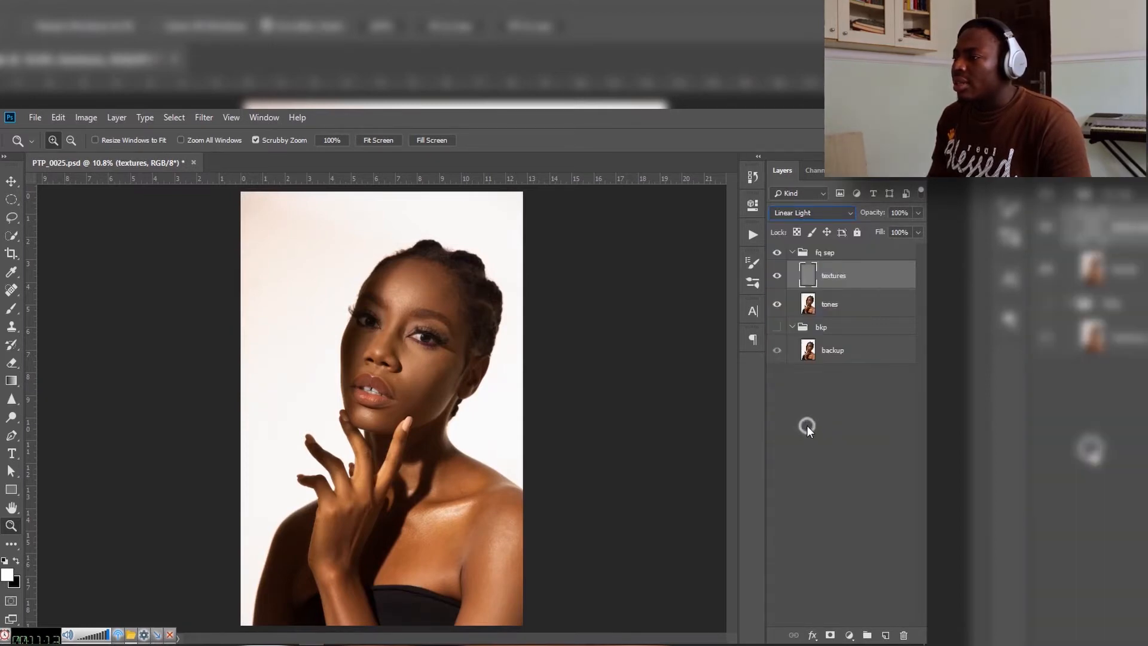
Step: Collapse the fq sep group, show the bkp group, and toggle fq sep repeatedly to compare the separation with the original
click(790, 252)
click(777, 252)
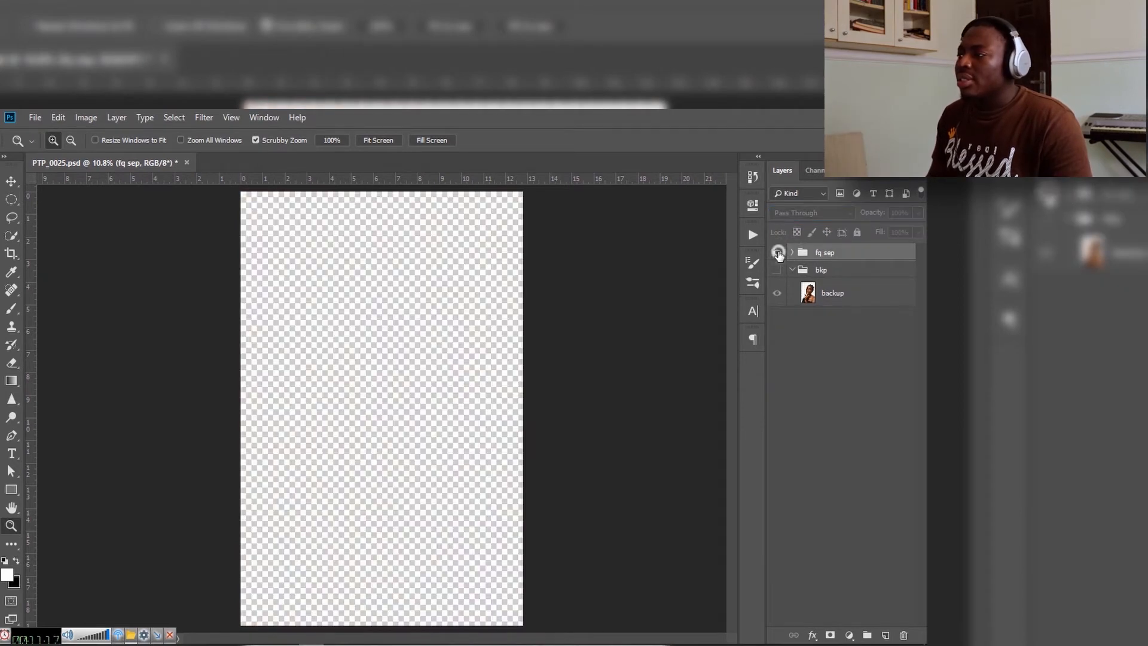
click(777, 270)
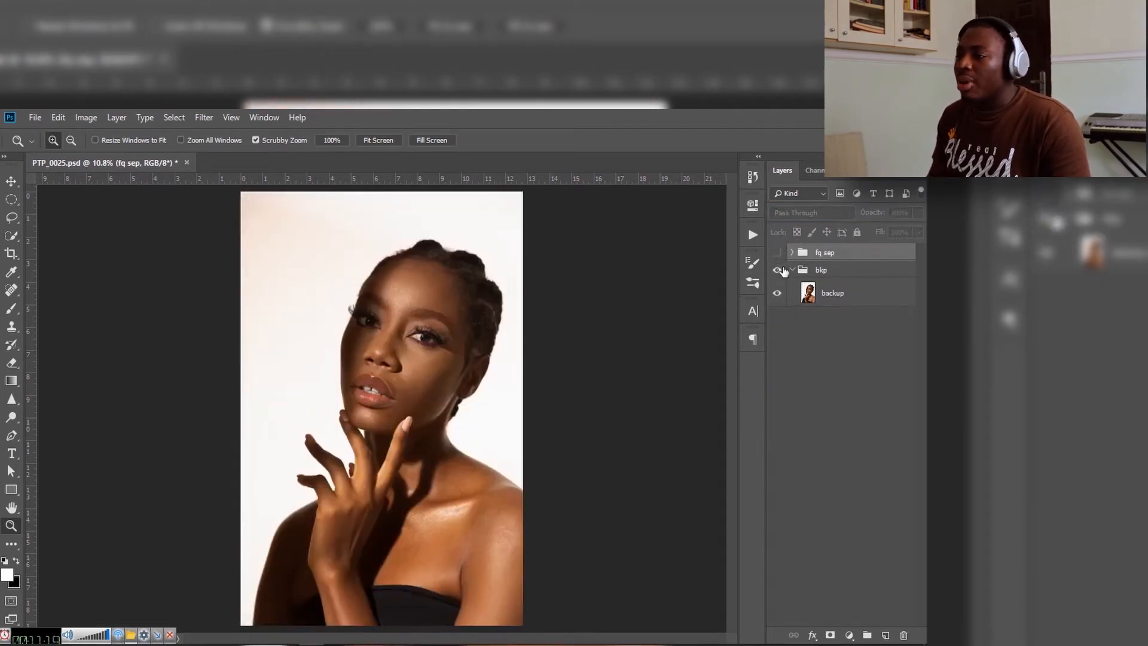
click(778, 252)
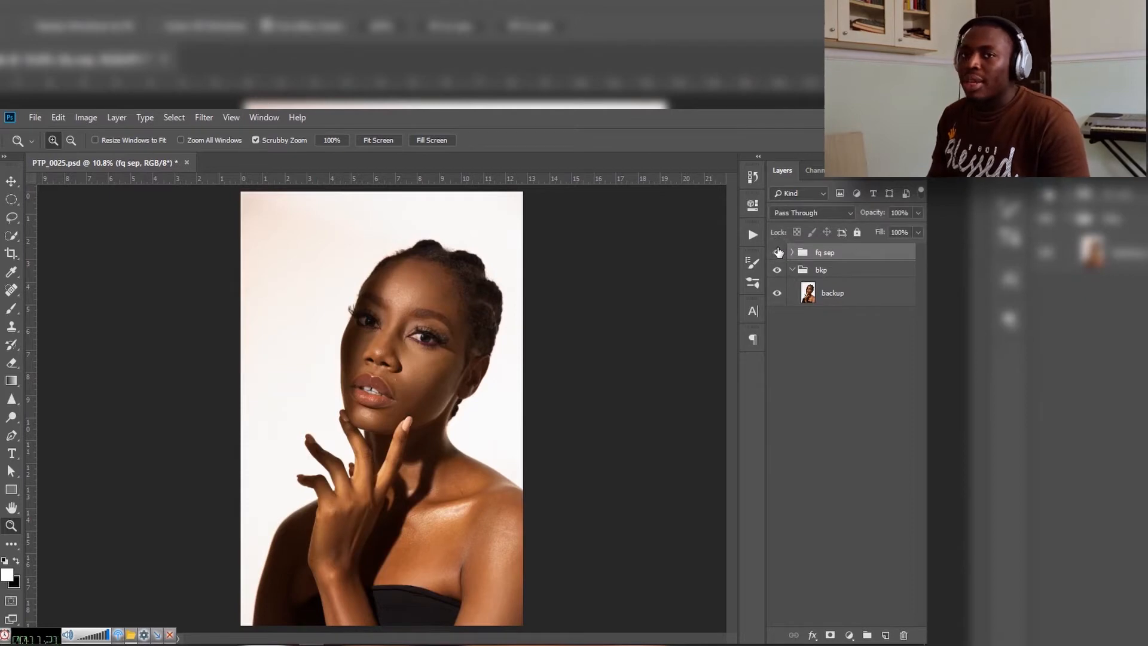
click(778, 252)
click(778, 252)
click(778, 252)
click(778, 252)
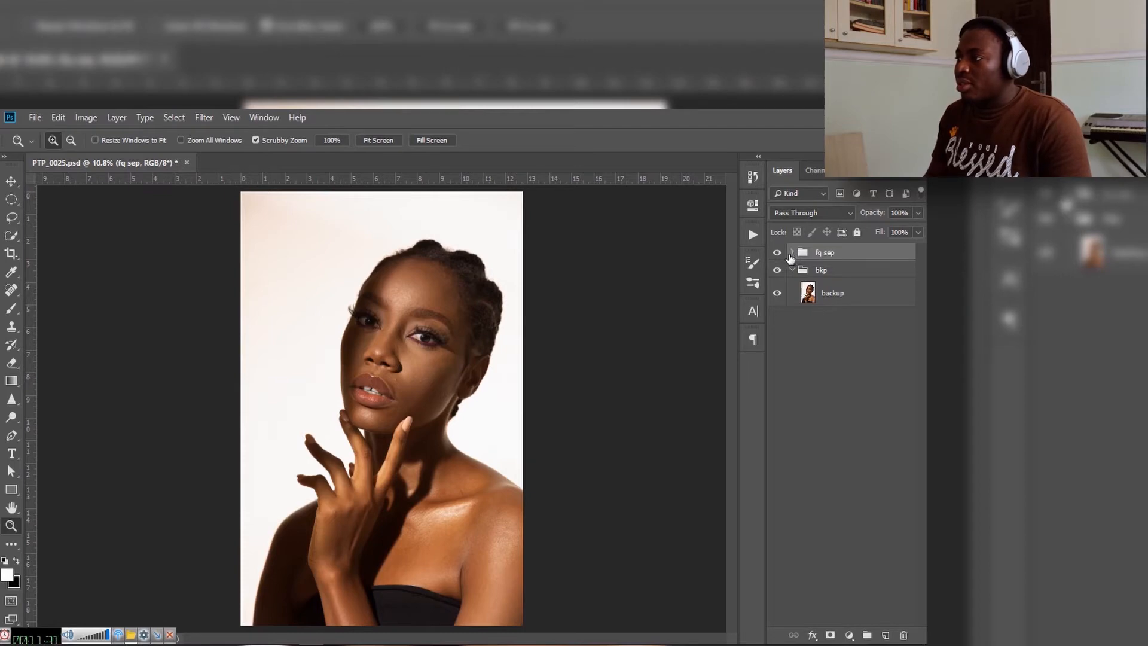
Step: Duplicate the tones layer inside the fq sep group and clip the copy to the tones layer
click(791, 253)
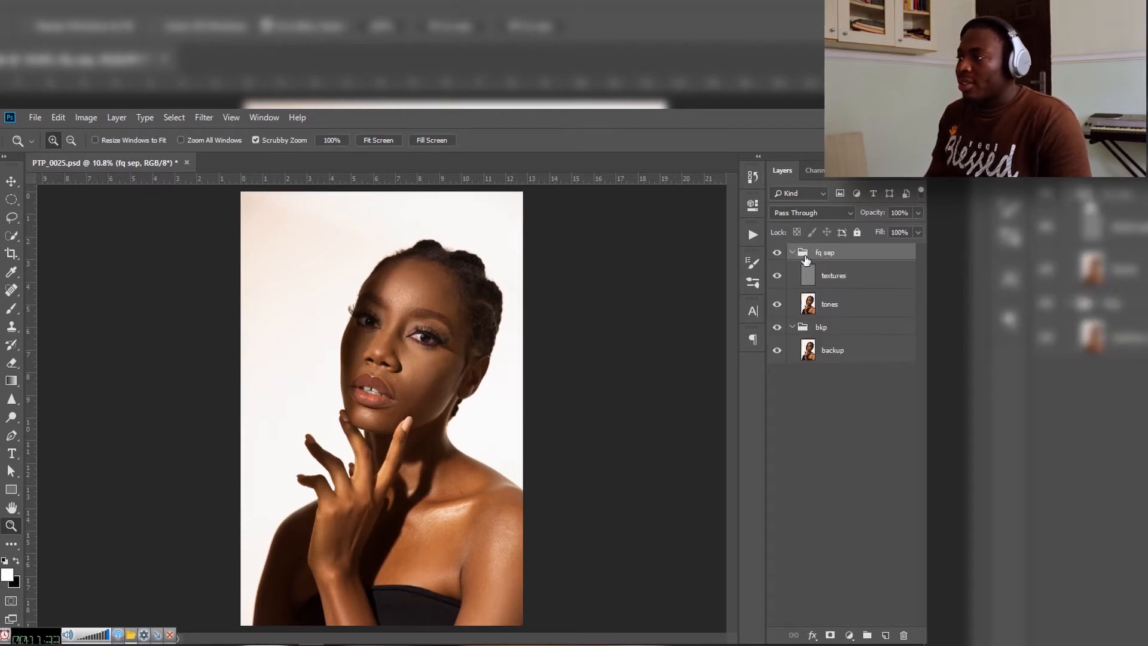
click(842, 311)
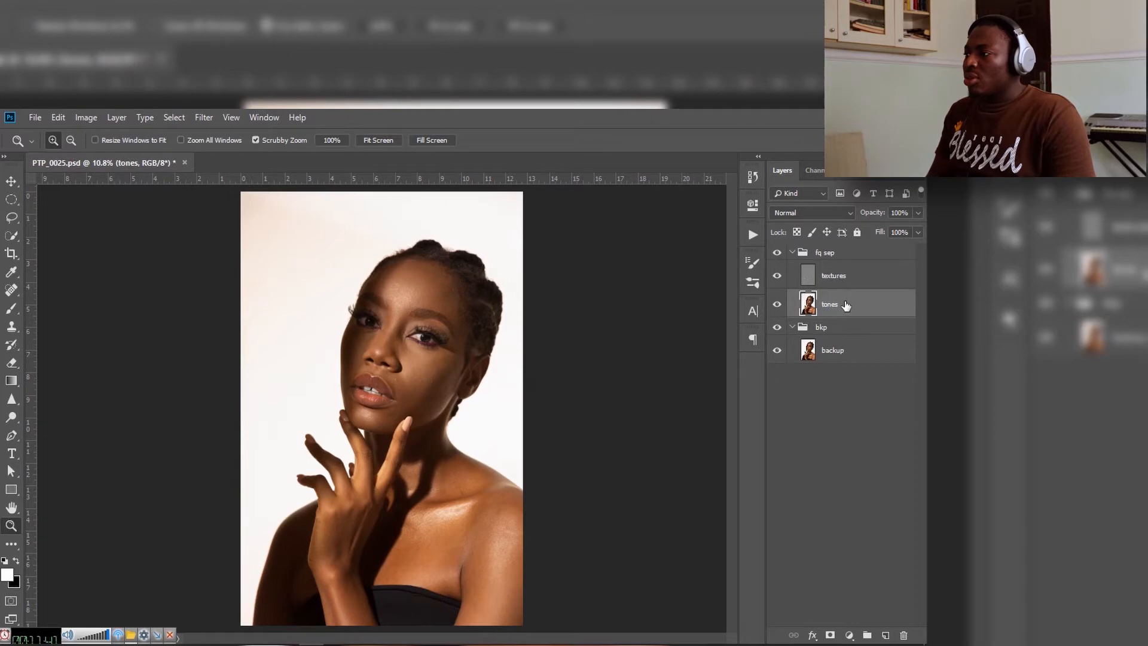
key(ctrl+j)
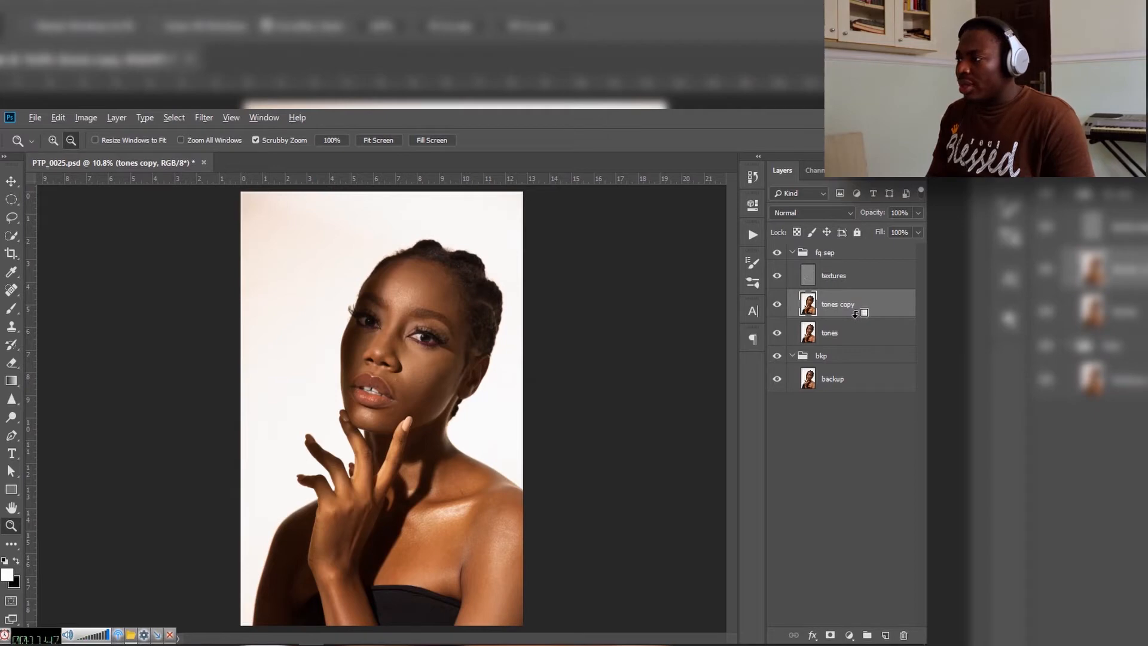
alt+click(855, 313)
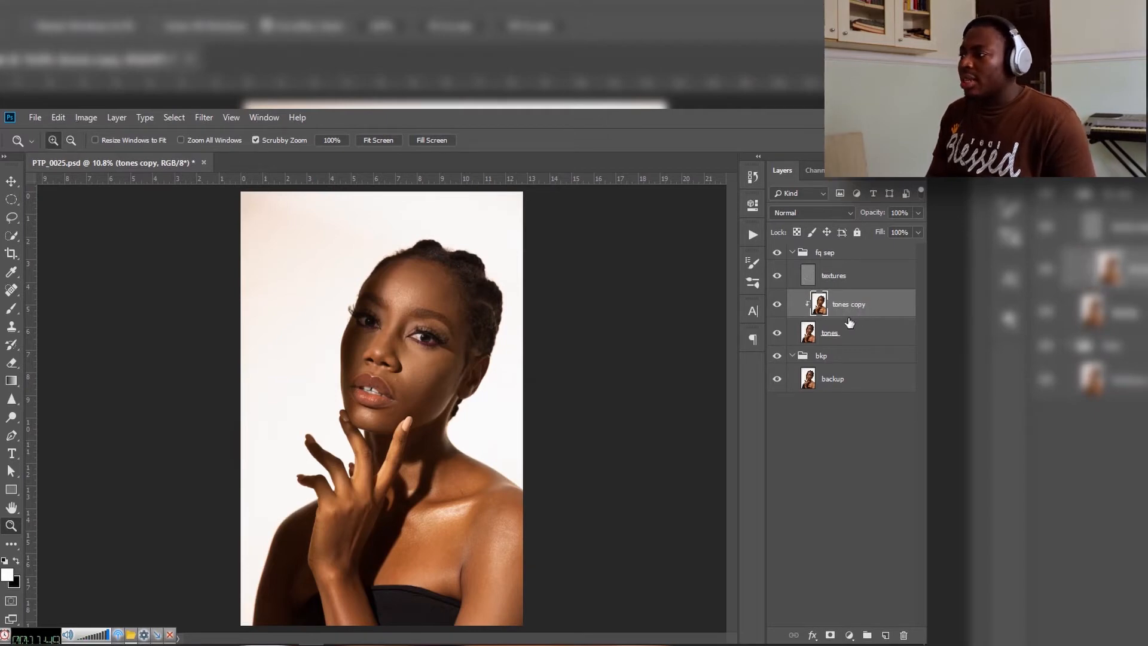
Step: Release the clipping mask on the tones copy layer and create it again
right_click(858, 315)
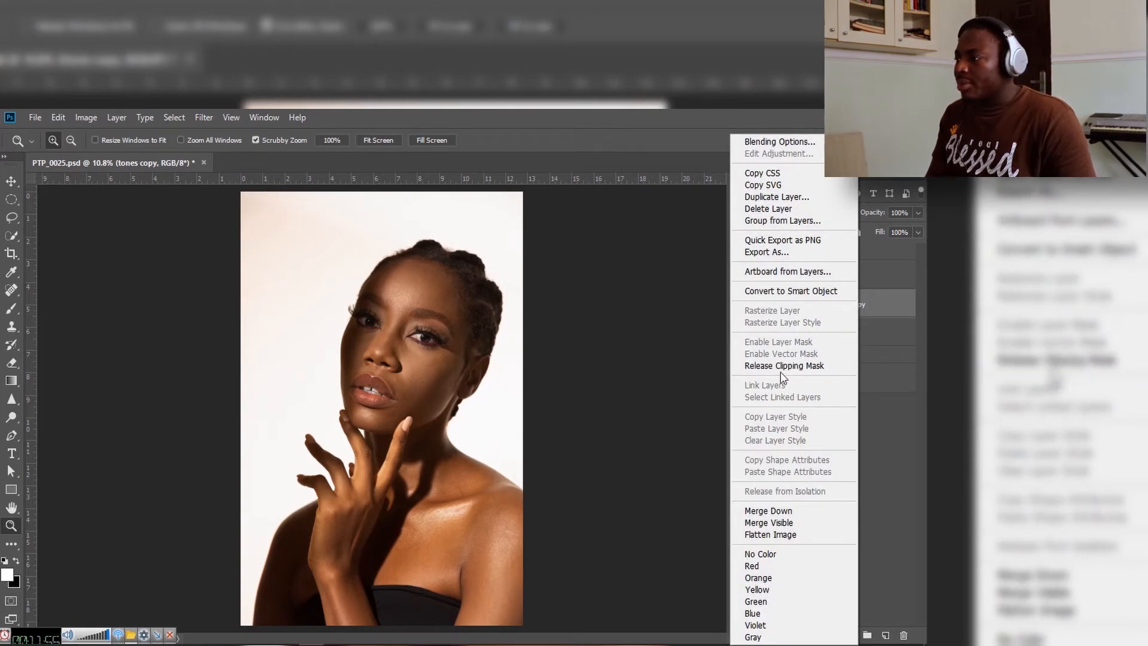
click(806, 366)
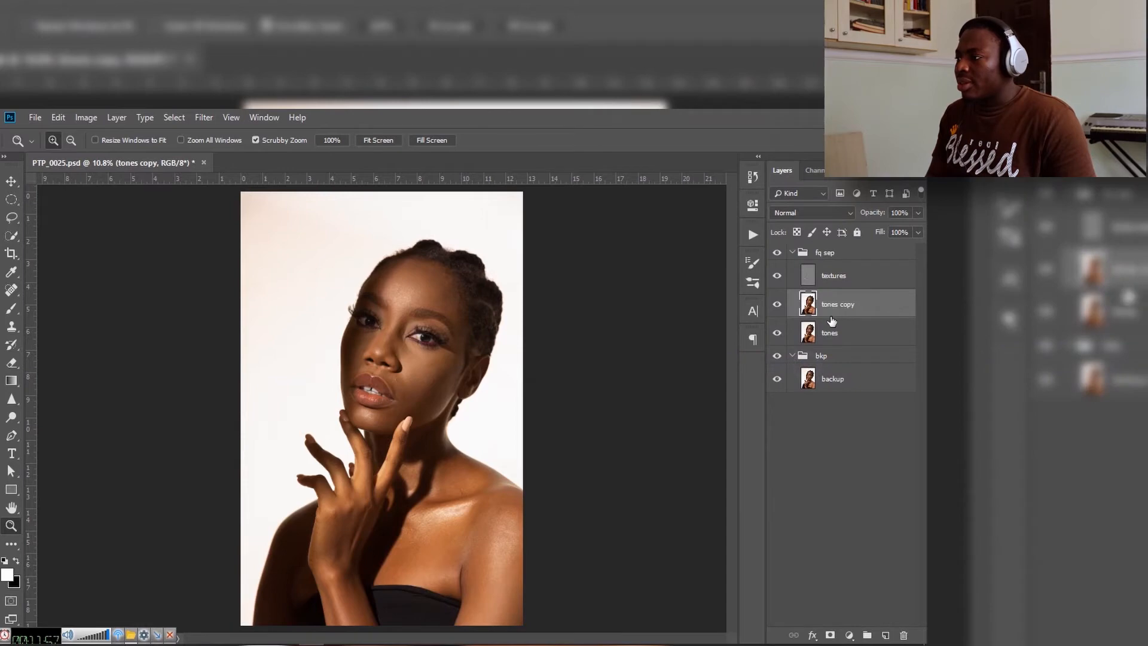
right_click(851, 309)
click(813, 368)
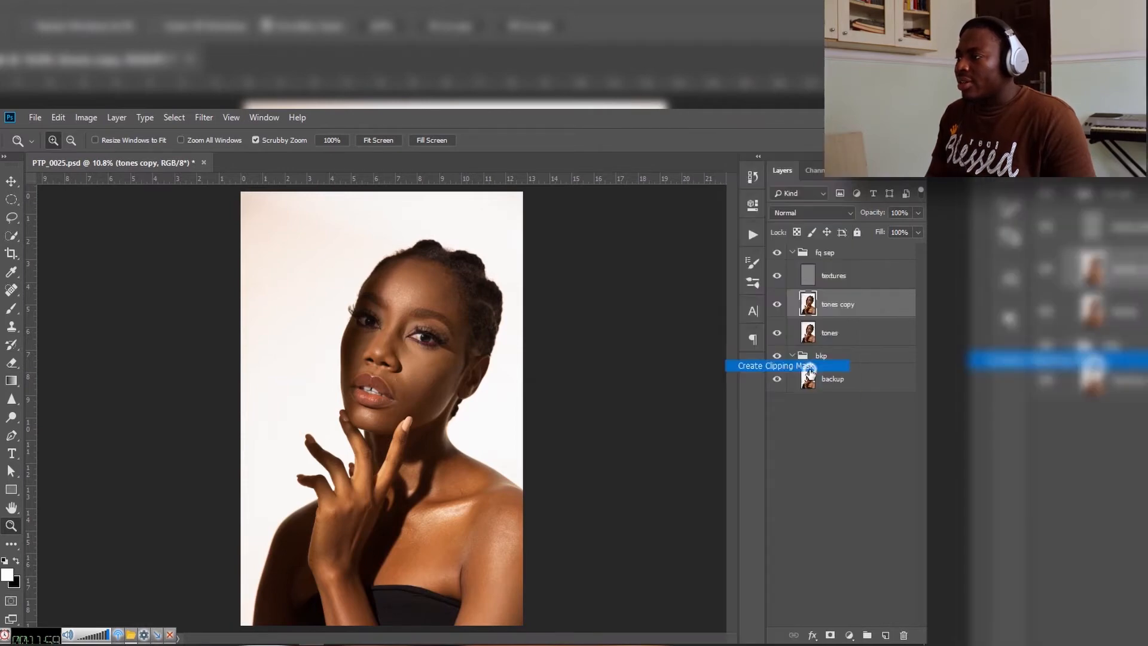
Step: Duplicate the textures layer as a copy clipped to textures, with its blending mode set to Normal
click(886, 282)
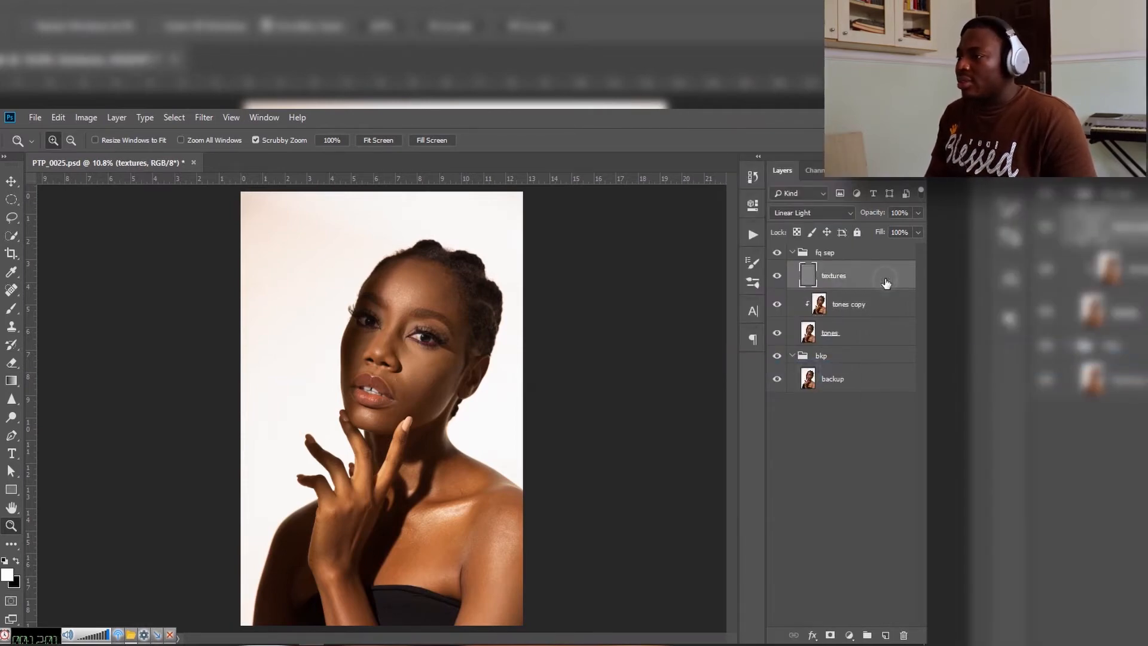
key(ctrl+j)
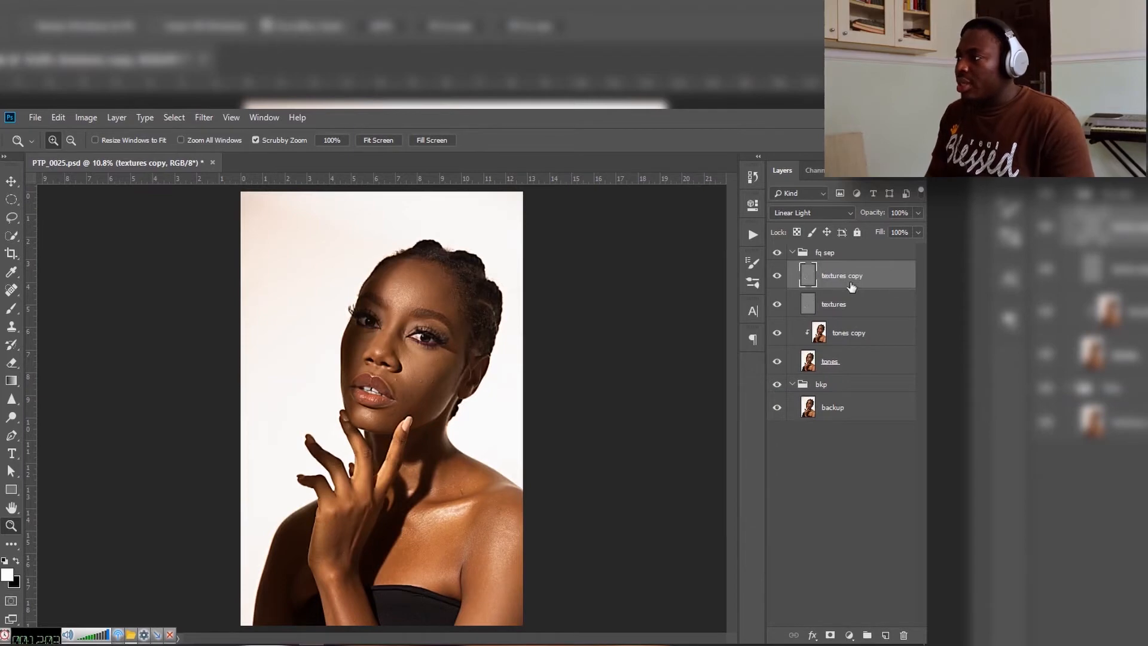
alt+click(847, 290)
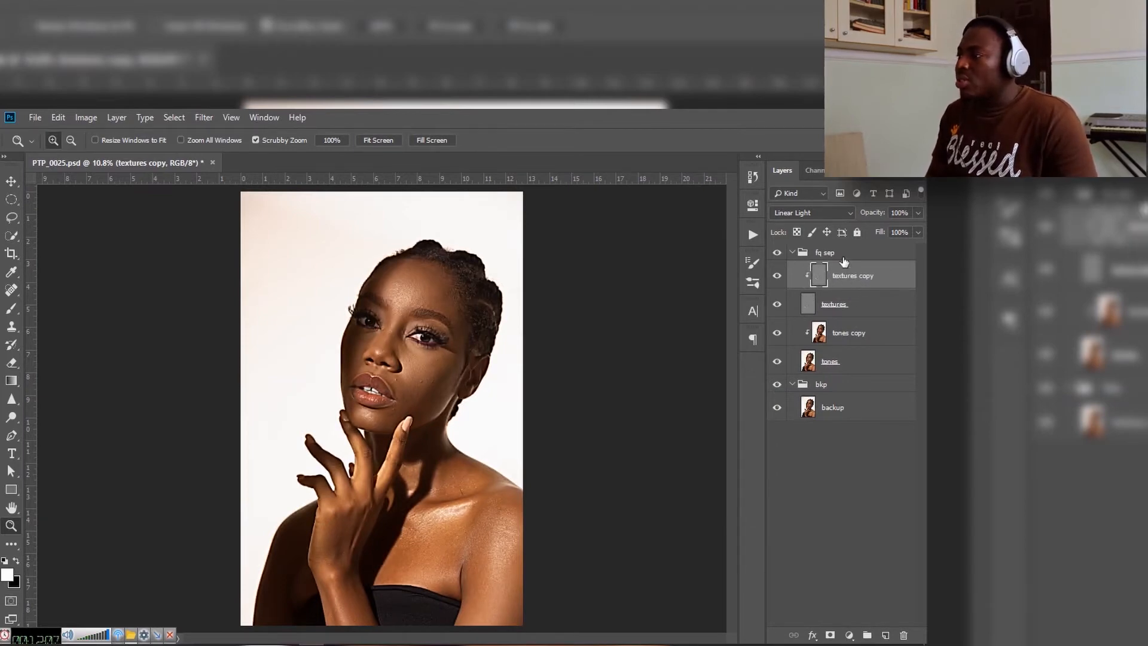
click(815, 214)
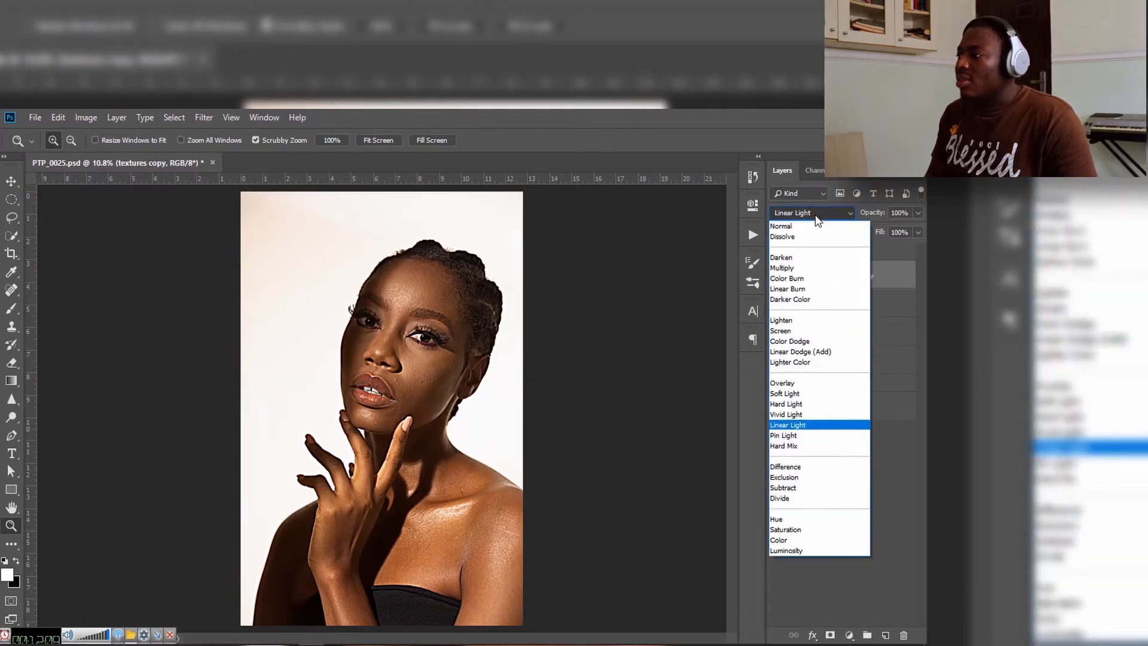
click(815, 227)
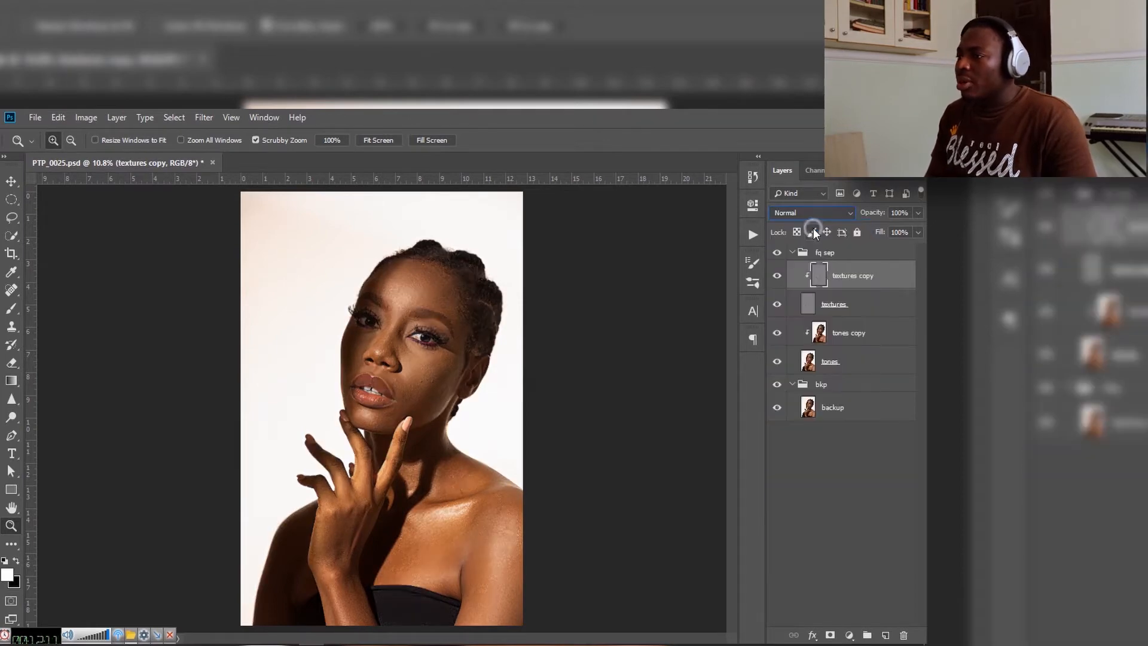
Step: Toggle the fq sep group's visibility to compare the clipped layer setup with the original image
click(785, 255)
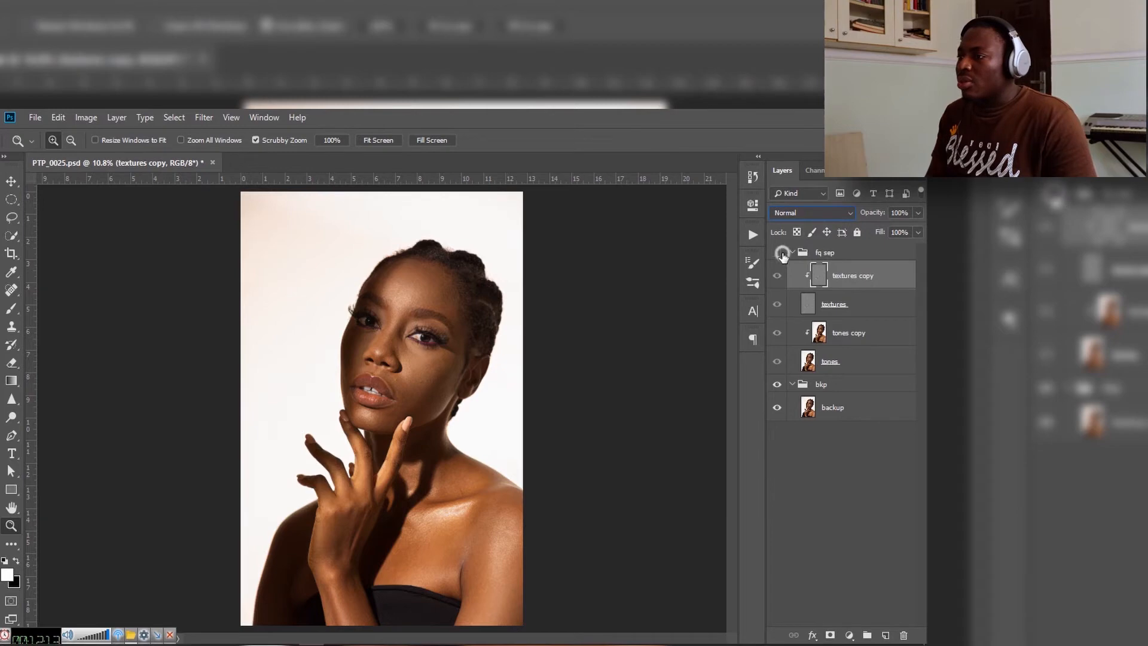
click(783, 256)
click(783, 255)
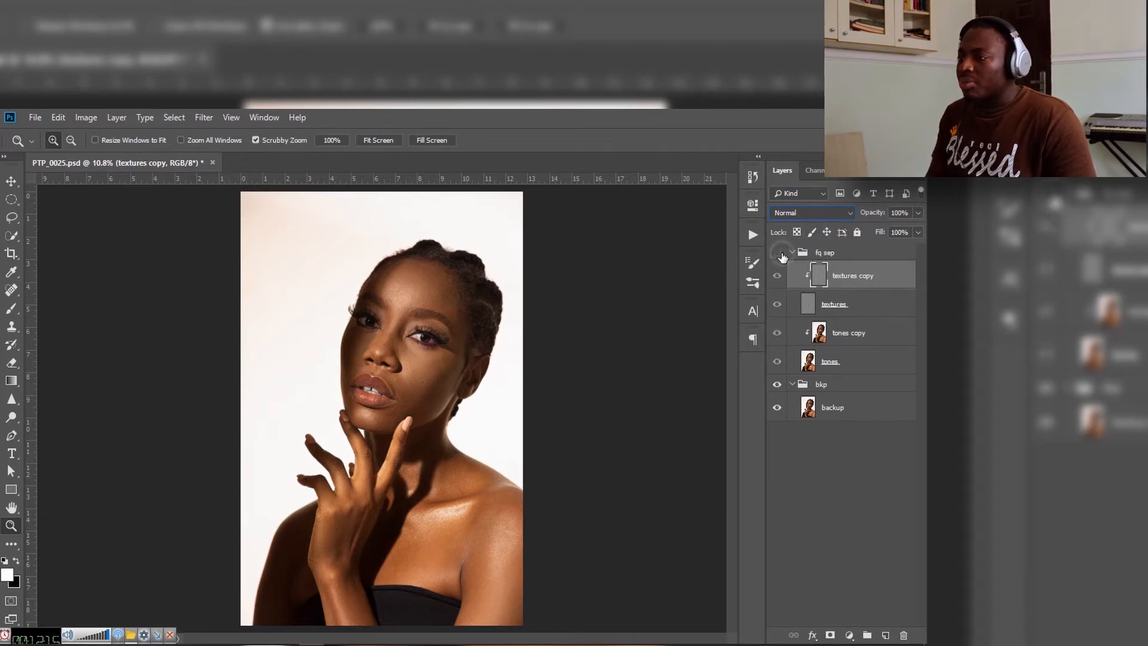
click(782, 256)
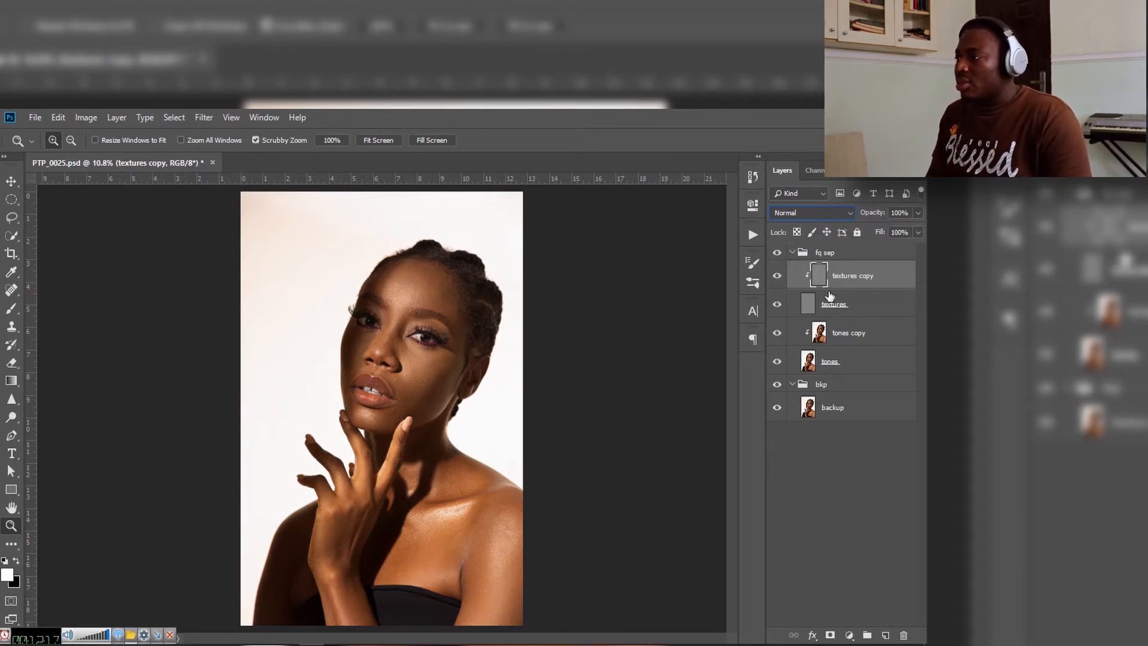
Step: Deselect all layers and examine the skin on the cheek and around the mouth up close for blemishes
click(846, 346)
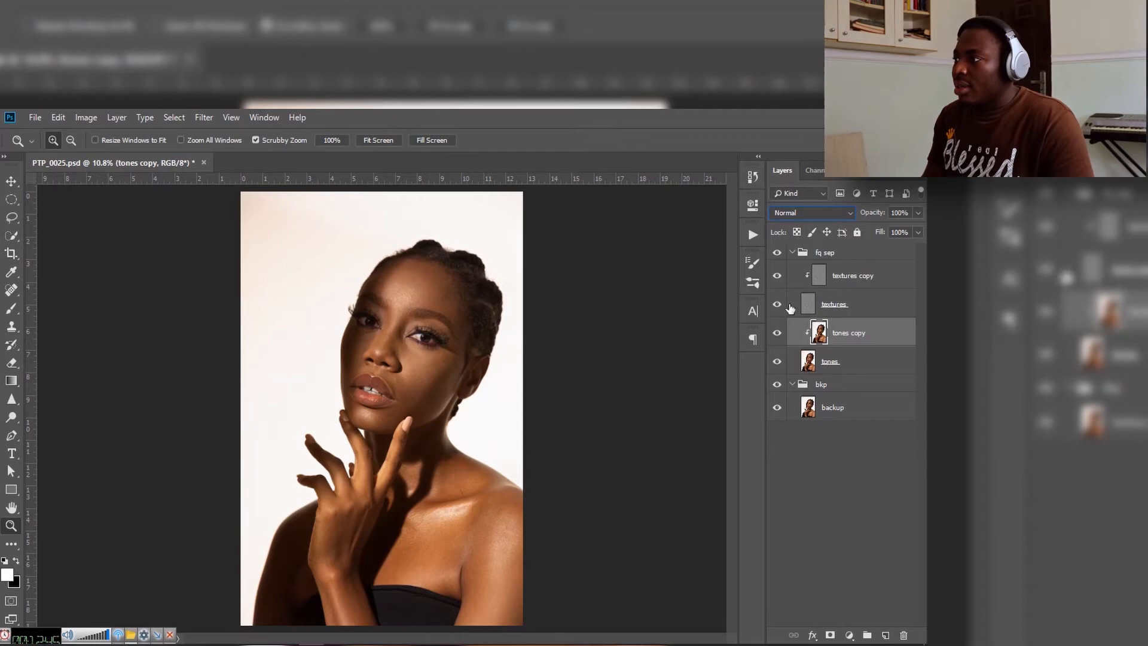
click(843, 475)
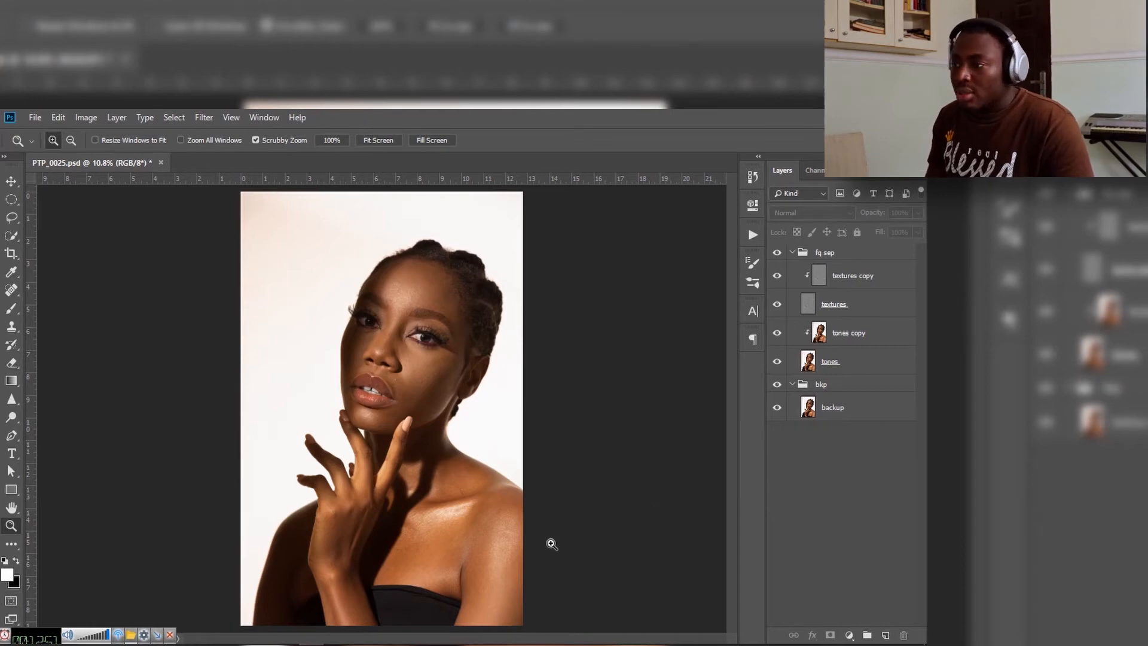
drag(398, 366, 426, 398)
drag(390, 343, 355, 377)
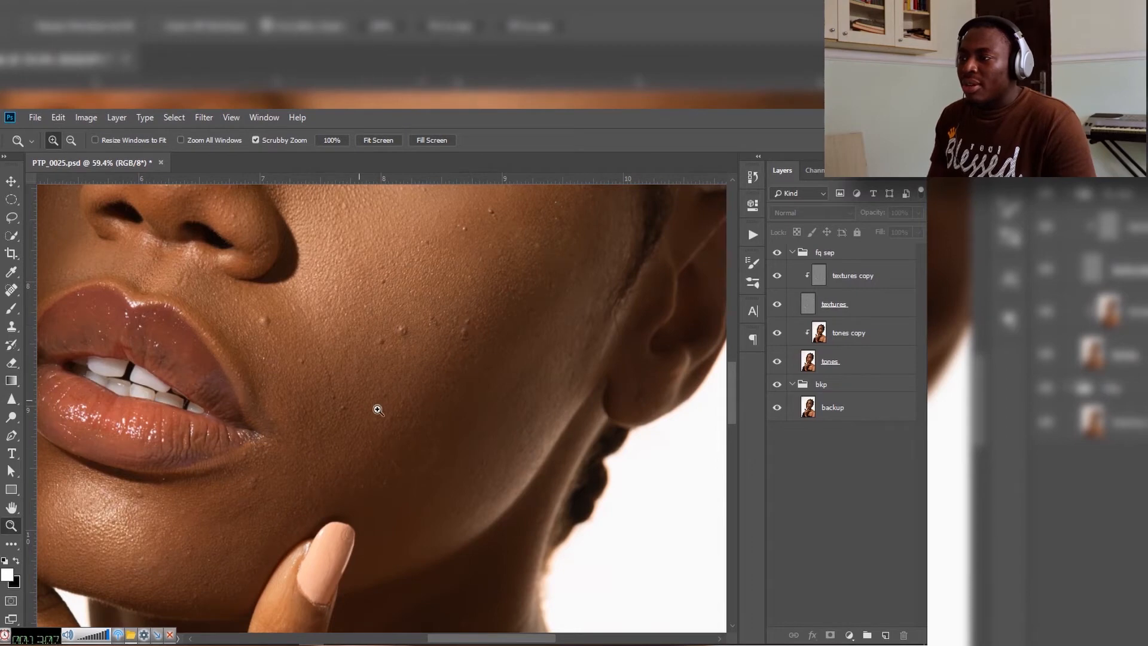
drag(412, 359, 343, 372)
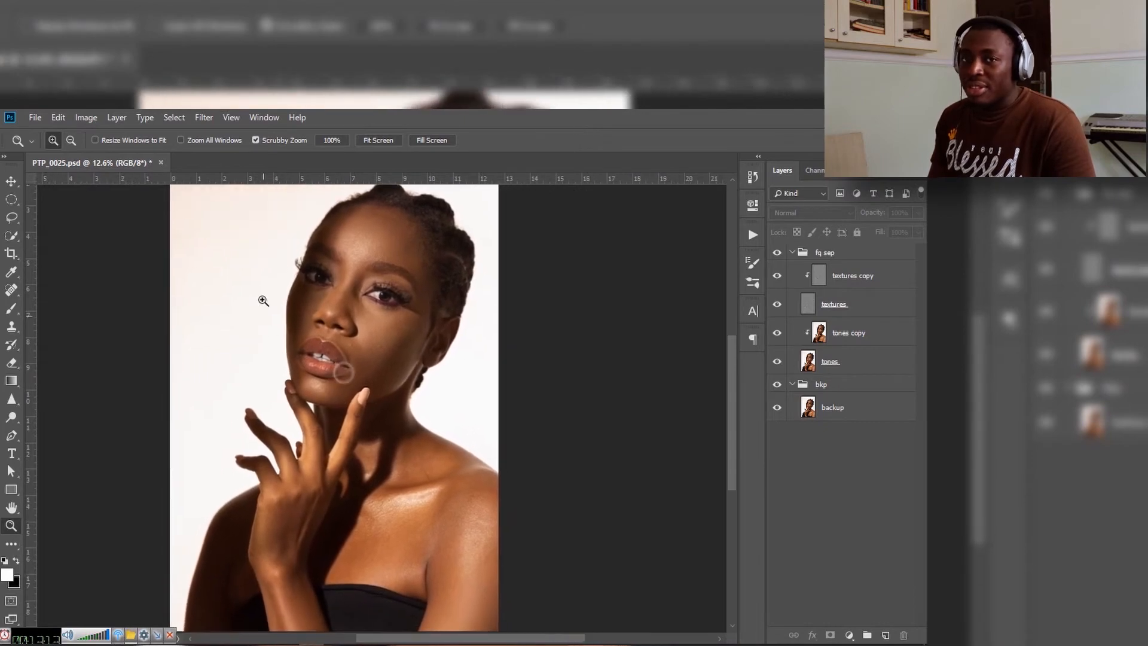
Step: Select the tones copy layer and switch to the Mixer Brush tool
click(435, 311)
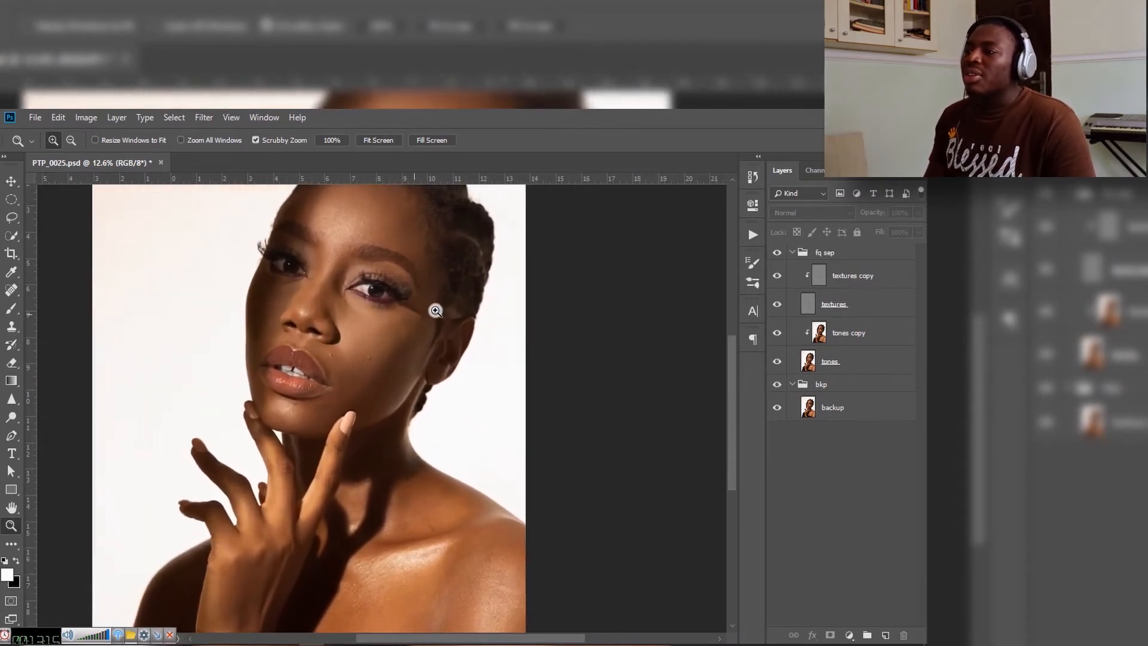
drag(382, 318, 401, 346)
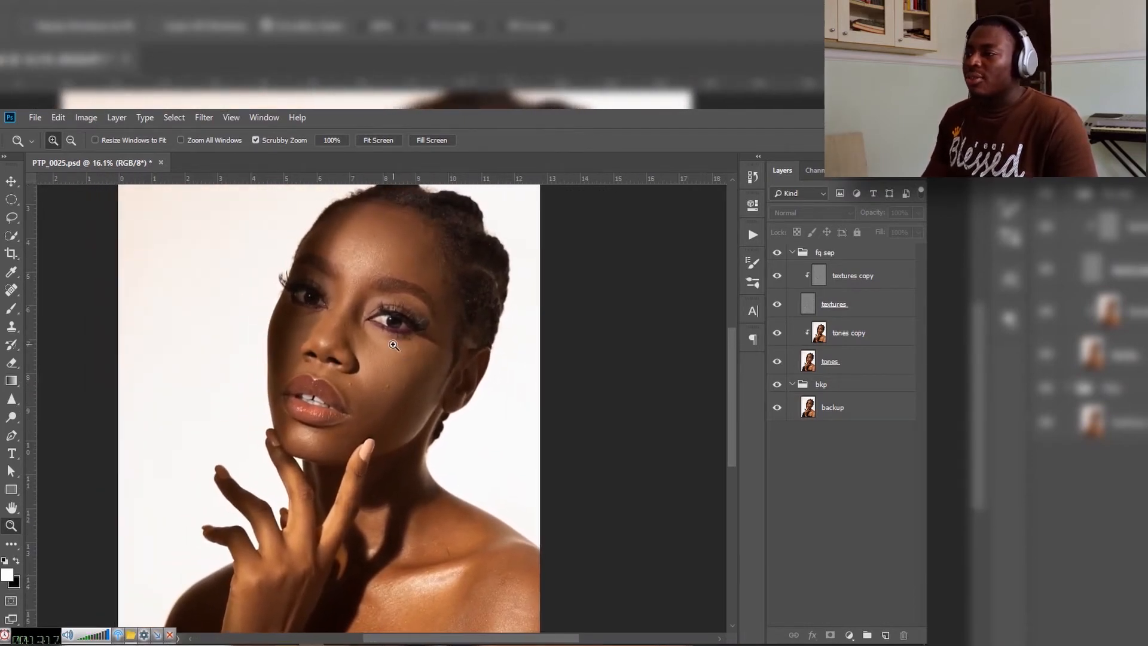
click(859, 335)
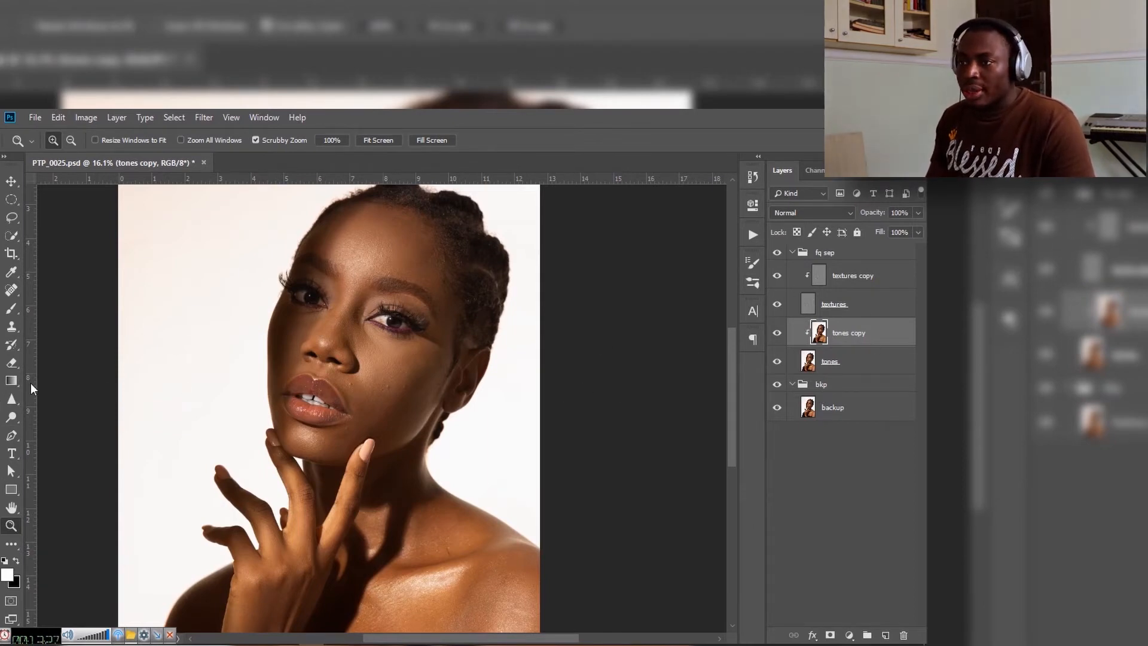
right_click(11, 309)
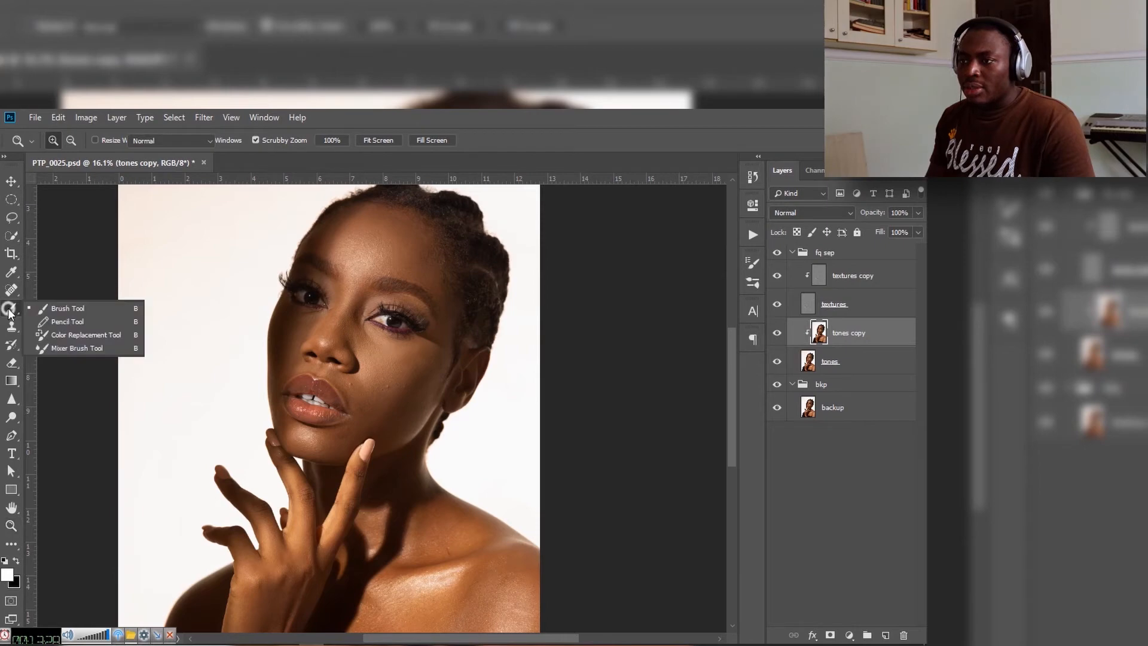
click(65, 349)
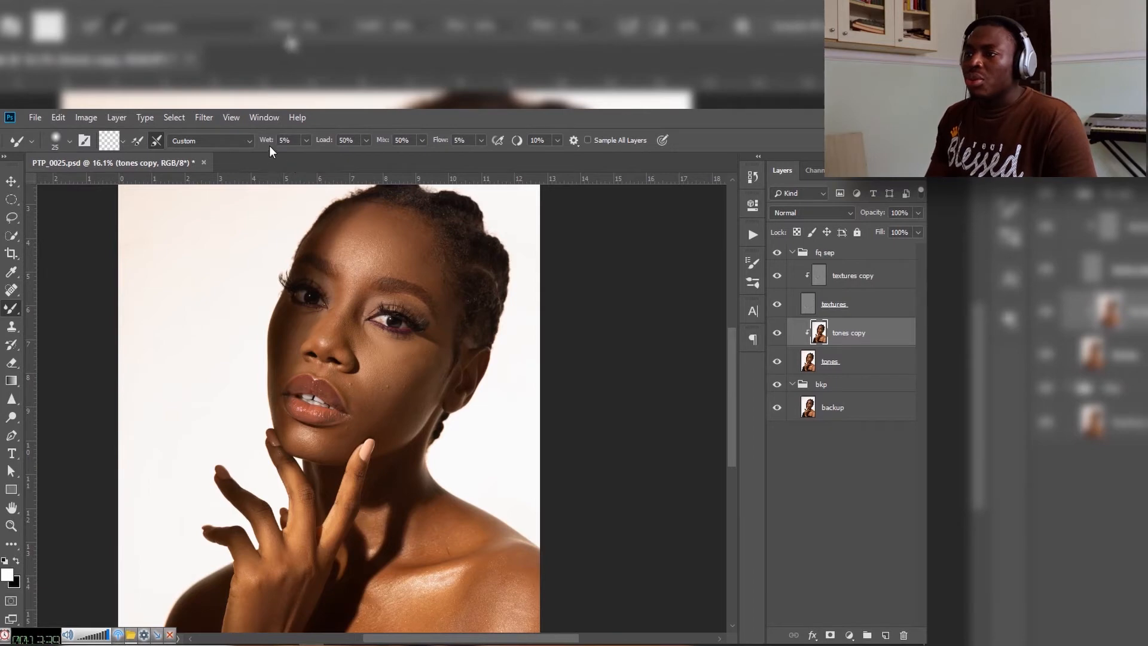
Step: Toggle the Mixer Brush's clean and load options, leaving the brush cleaned but not loaded after each stroke
click(153, 141)
click(153, 140)
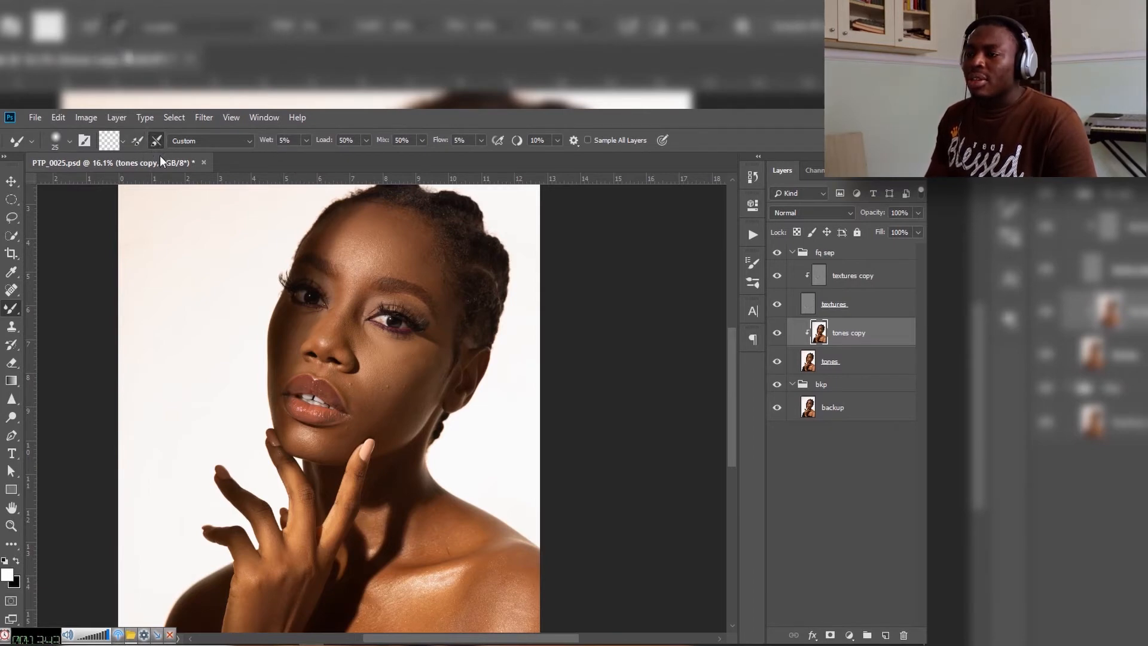
click(137, 142)
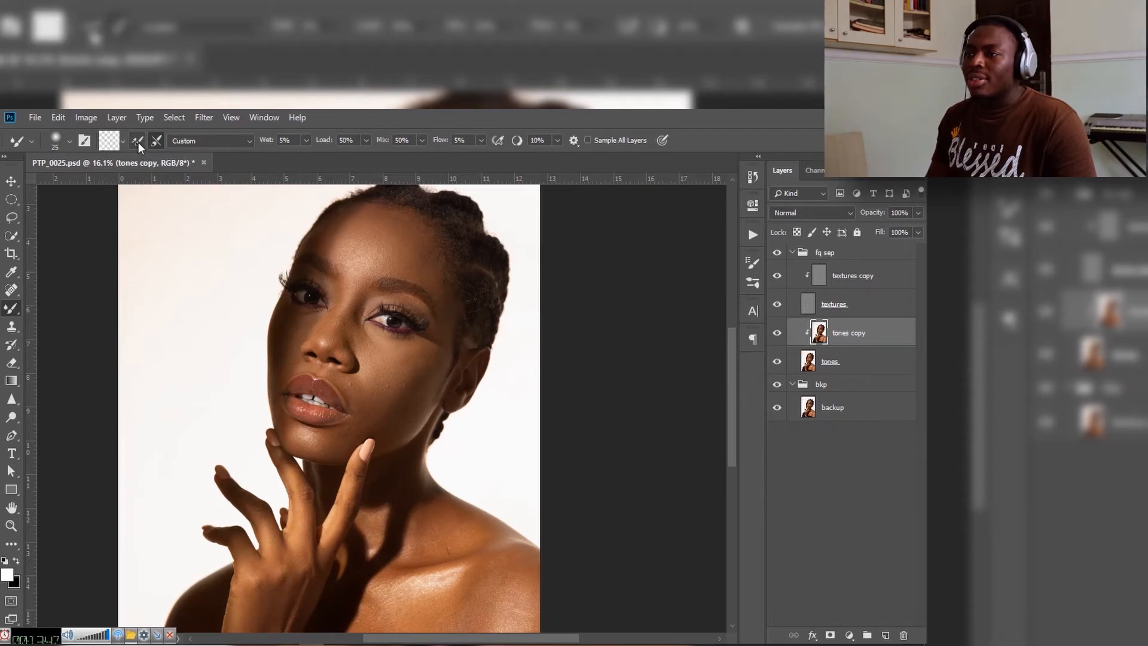
click(133, 144)
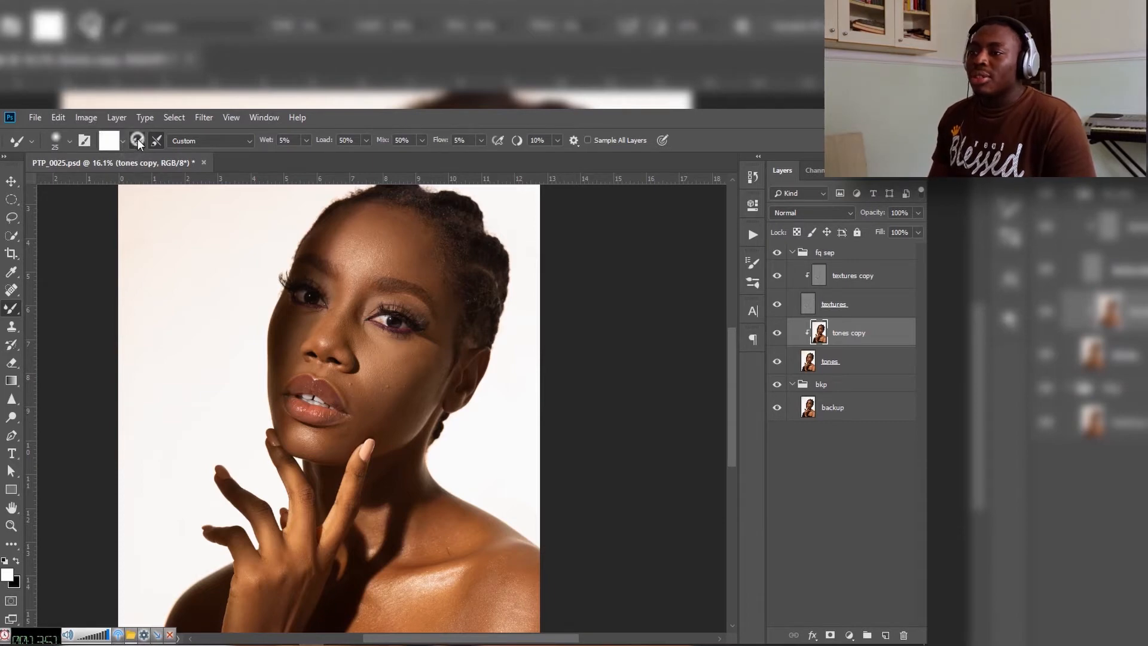
click(133, 143)
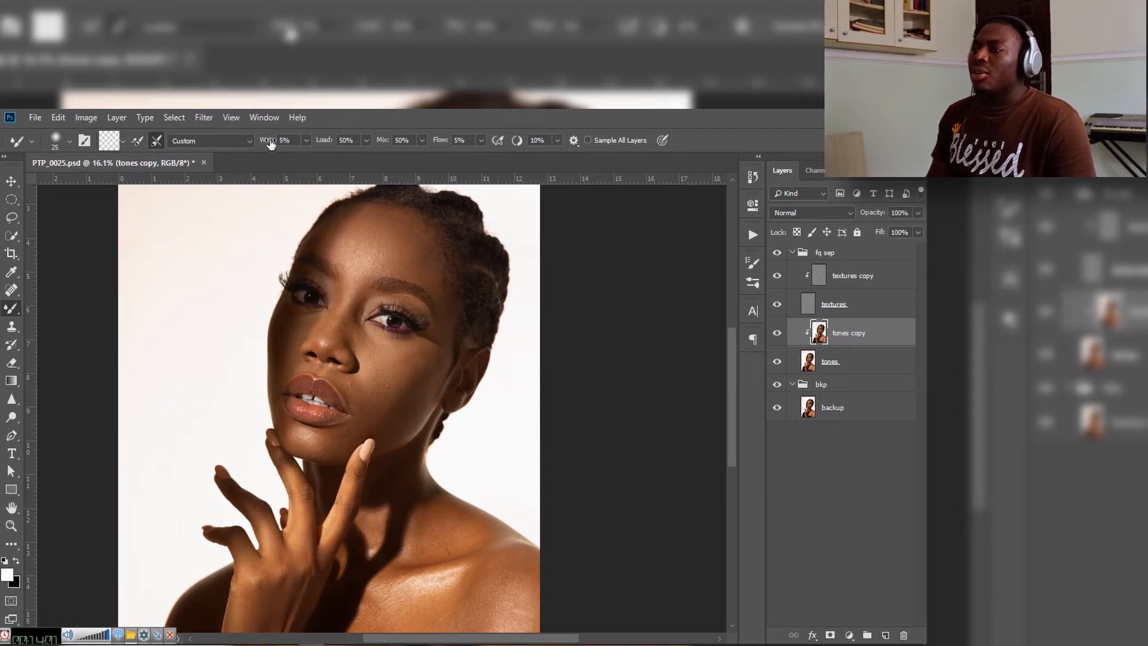
Step: Try the Mixer Brush on the cheek with Wet at 100% and a brush size of 700, and undo the stroke
drag(266, 141, 439, 142)
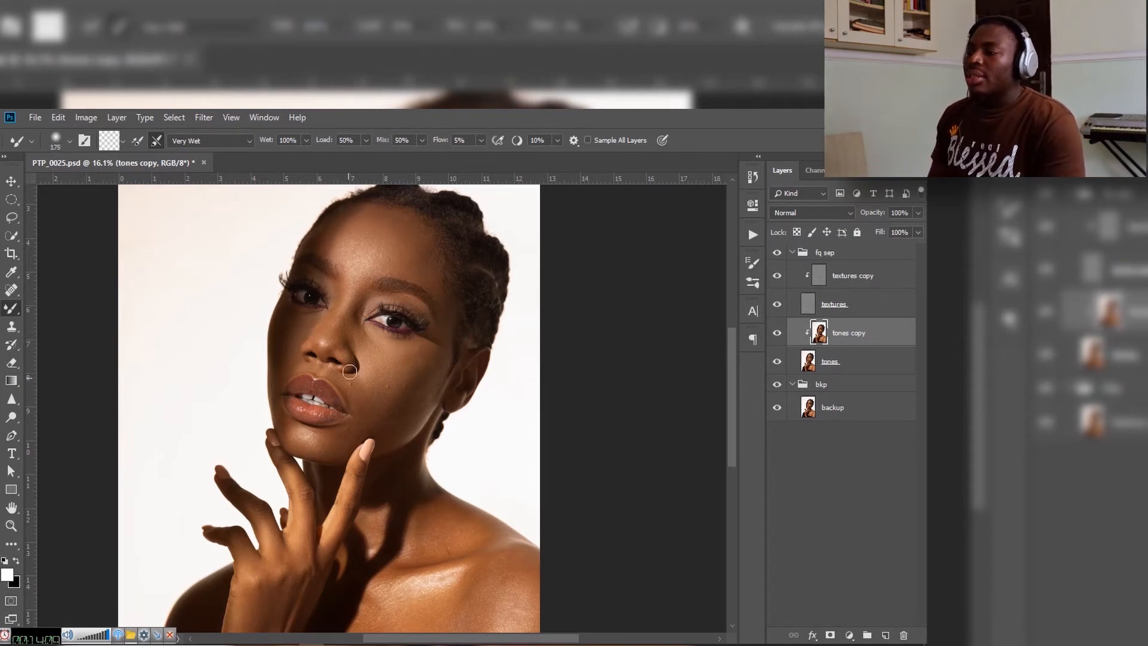
key(bracketright)
key(bracketright)
key(bracketright)
key(bracketright)
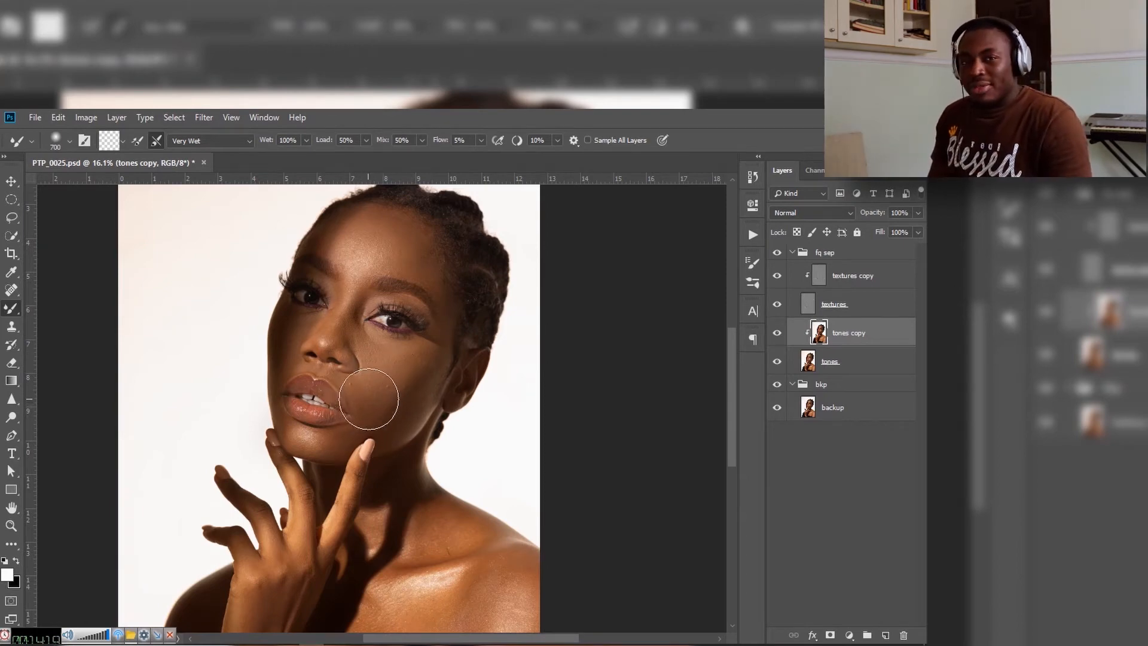
key(ctrl+alt)
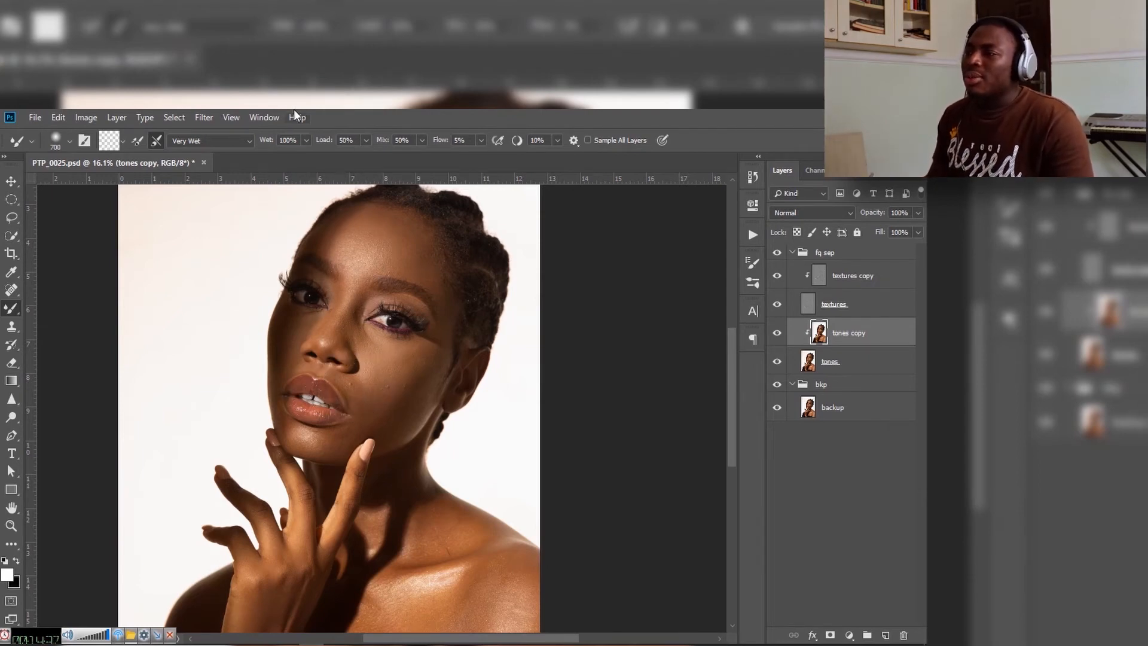
Step: Set the Mixer Brush's Wet value to 5%
click(266, 142)
drag(266, 141, 196, 156)
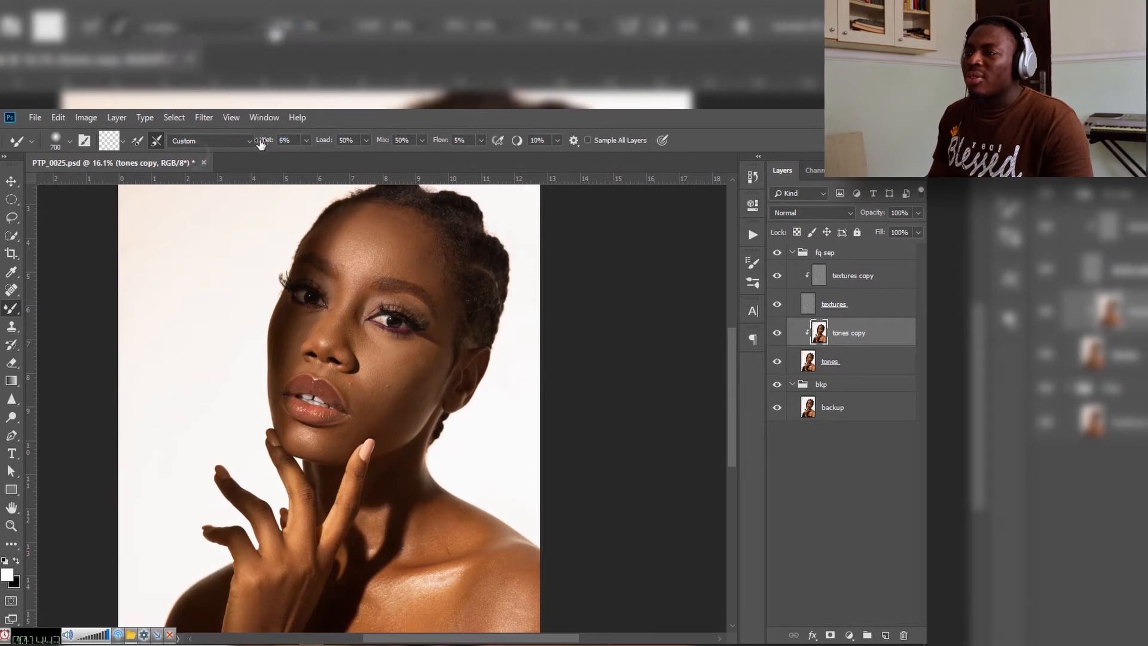
mouse_move(267, 144)
mouse_down()
mouse_move(250, 145)
mouse_move(275, 141)
mouse_up()
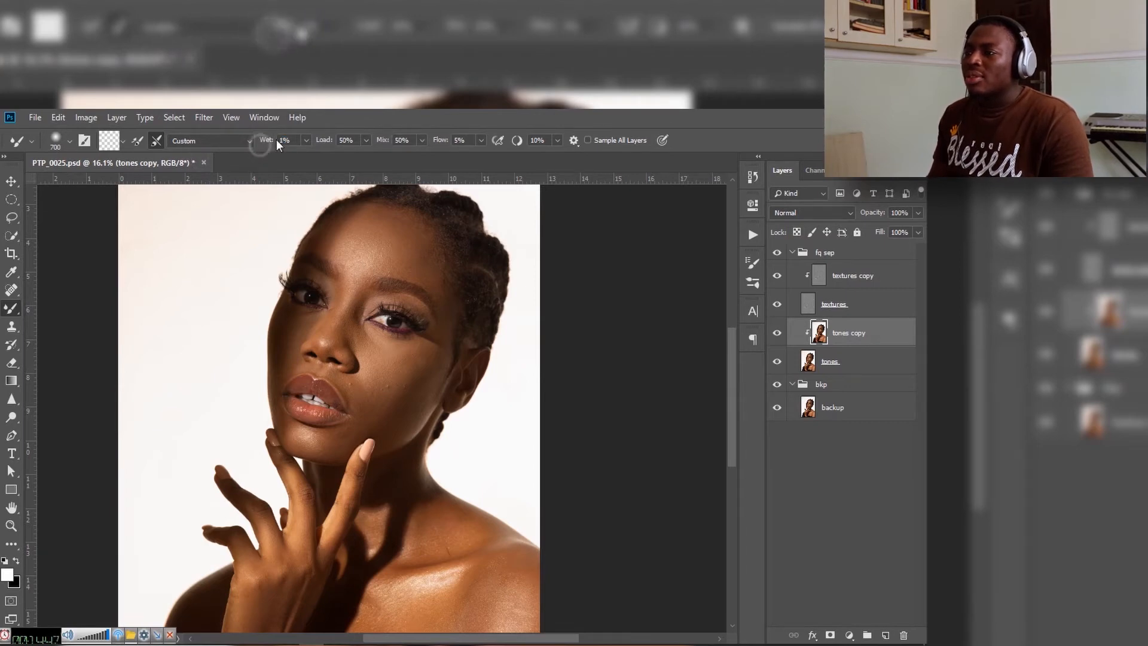
click(291, 137)
text(5)
key(Return)
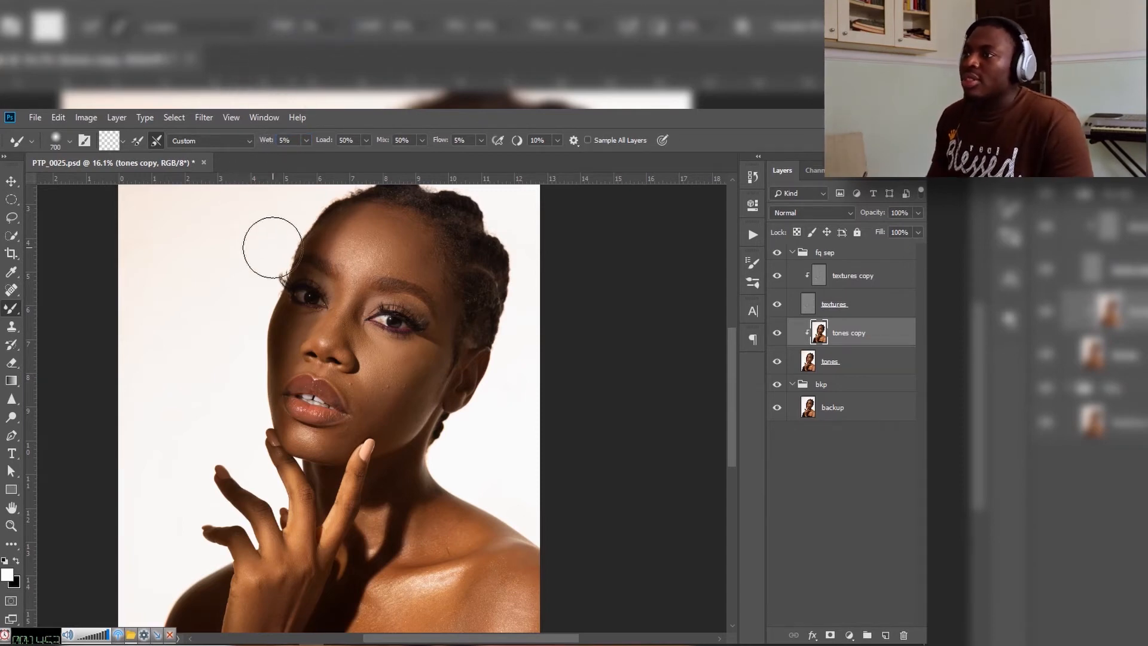
Step: Reduce the Mixer Brush size to 300 and set its Flow to 2%
key(bracketleft)
key(bracketleft)
key(bracketleft)
key(bracketleft)
key(bracketleft)
key(bracketright)
mouse_move(441, 142)
mouse_down()
mouse_move(454, 149)
mouse_move(438, 157)
mouse_move(435, 144)
mouse_up()
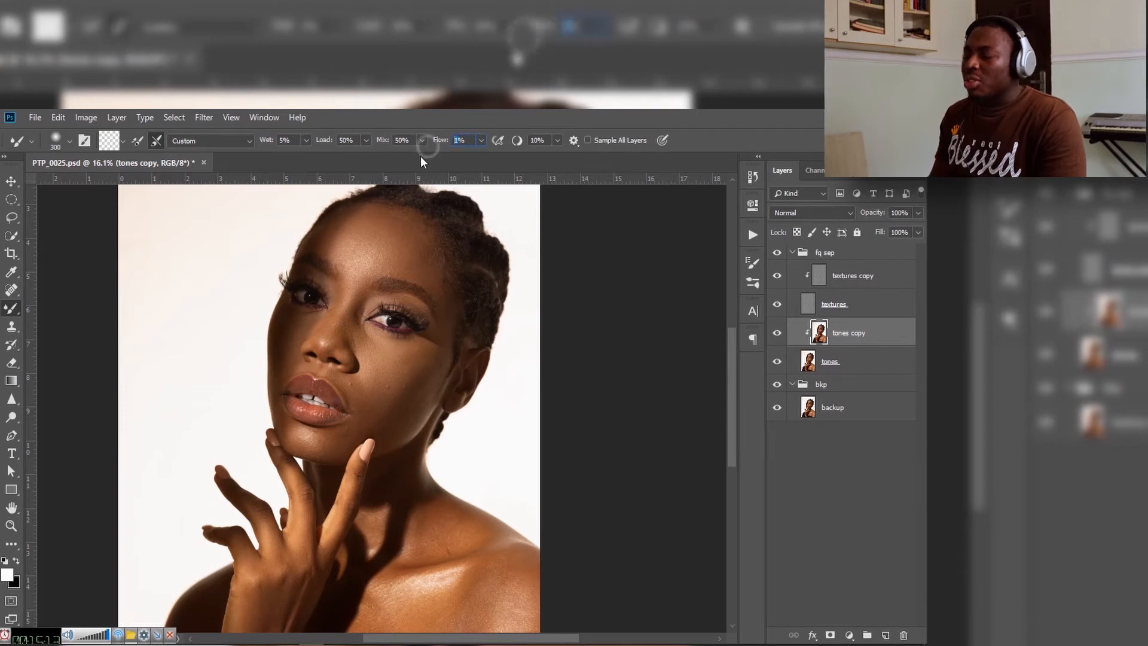
key(Return)
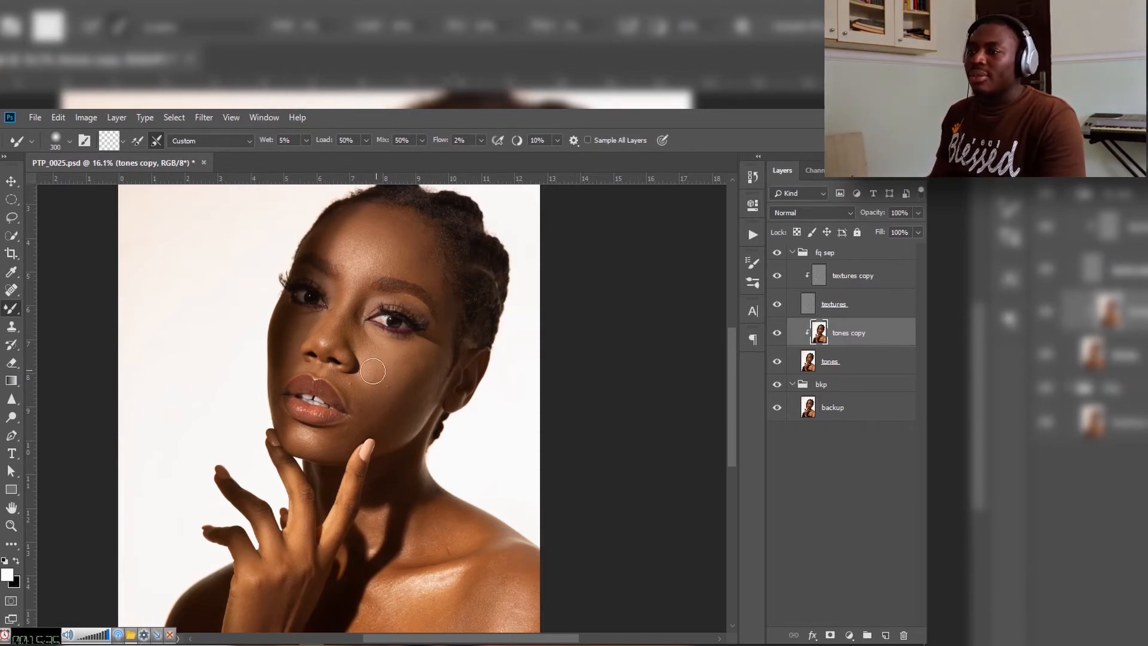
Step: Open and close the brush preset options, and save the document
click(70, 144)
click(69, 144)
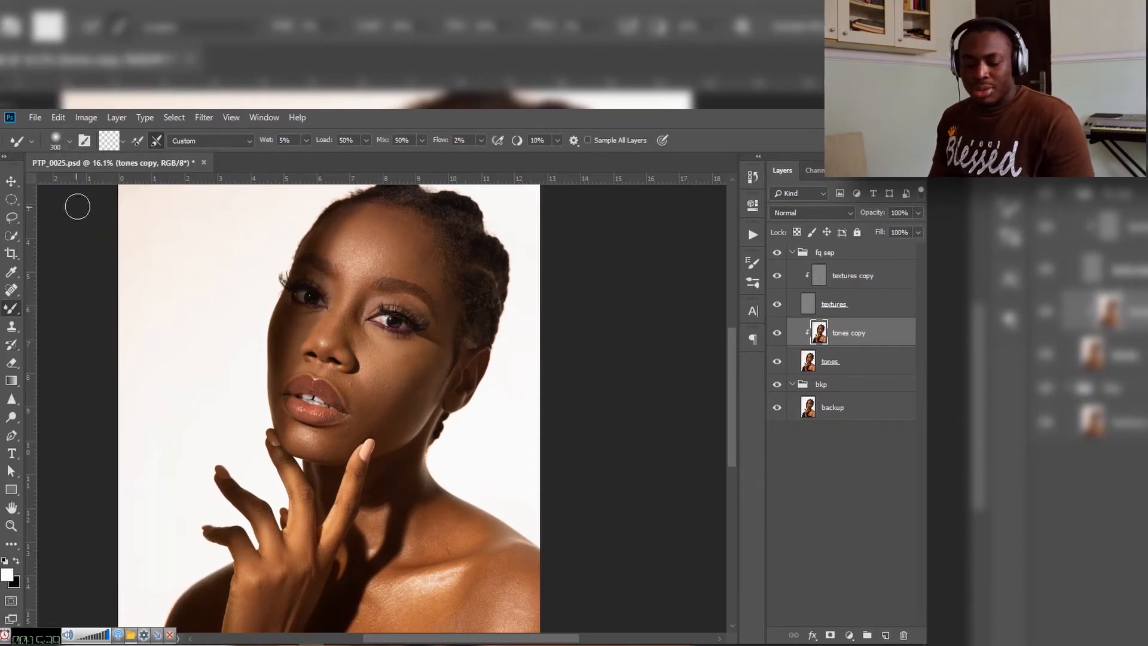
key(ctrl+s)
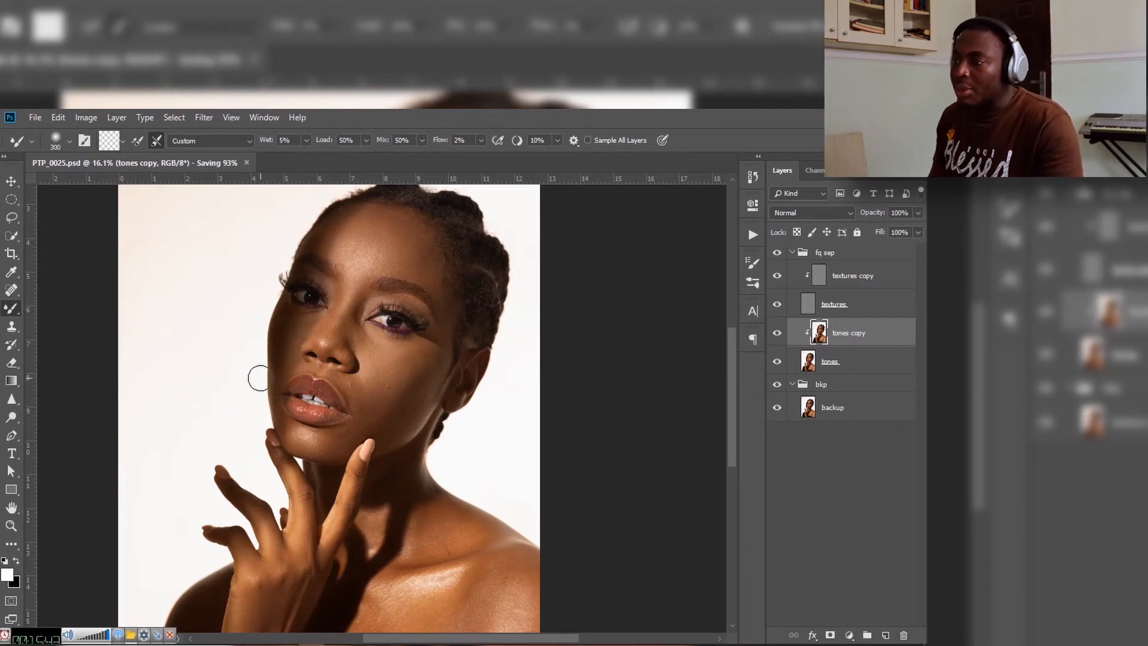
Step: Enlarge the Mixer Brush to size 500
key(bracketright)
key(bracketright)
key(bracketright)
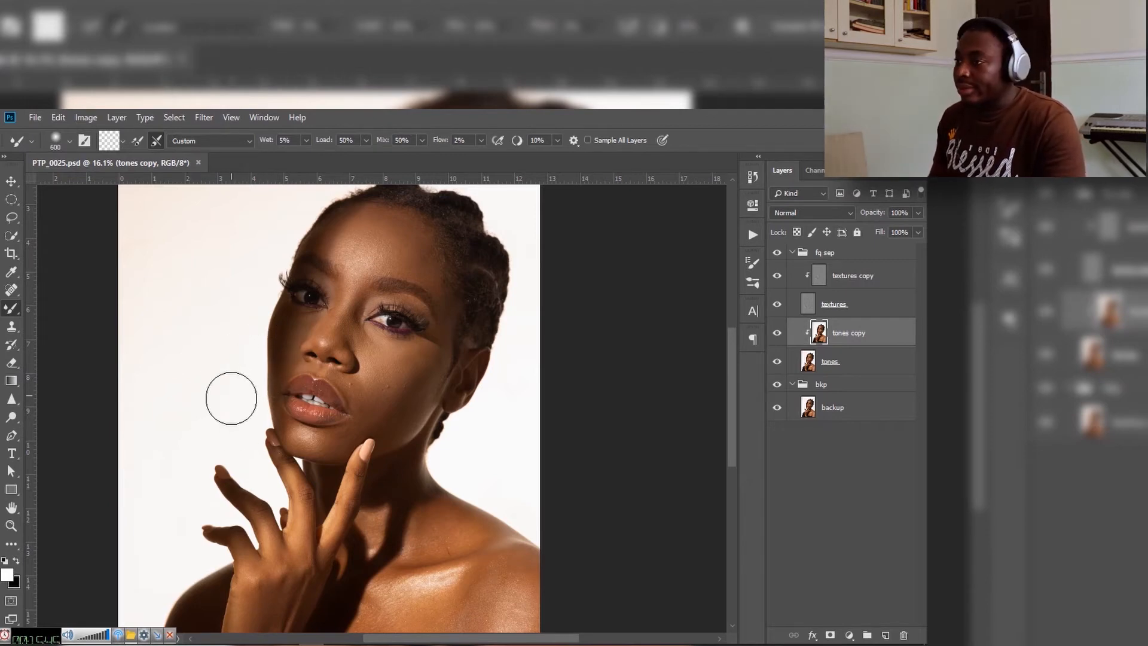
key(bracketleft)
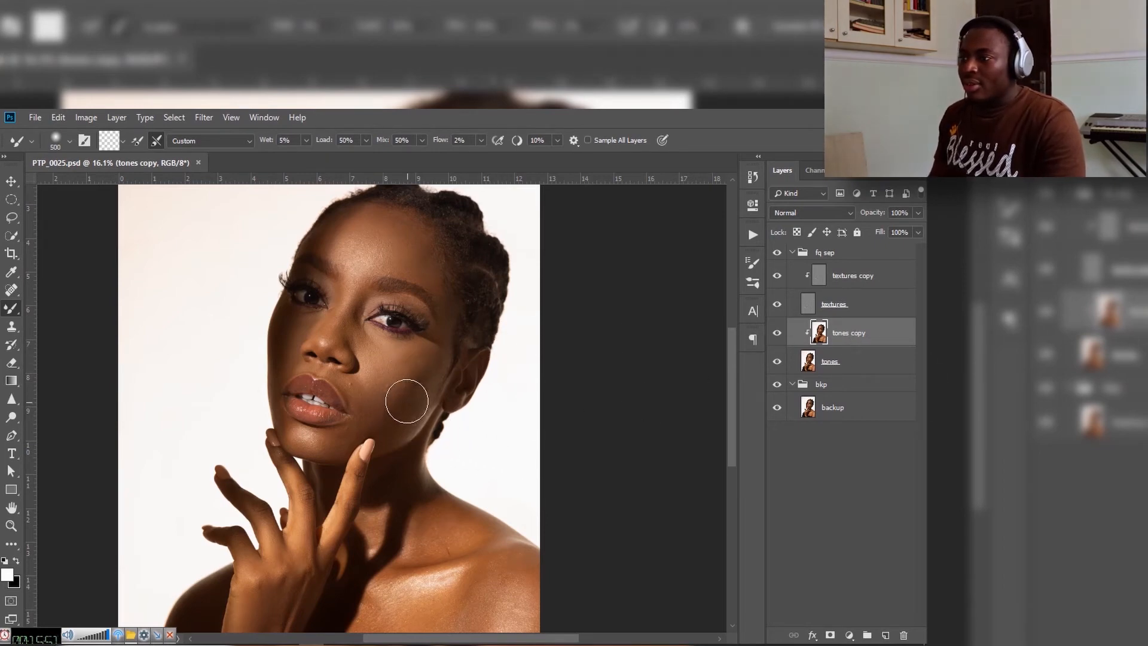
Step: Examine the highlights and shadow transitions on the face, forehead, chest and shoulder up close
key(z)
mouse_move(402, 272)
mouse_down()
mouse_move(421, 274)
mouse_move(379, 337)
mouse_up()
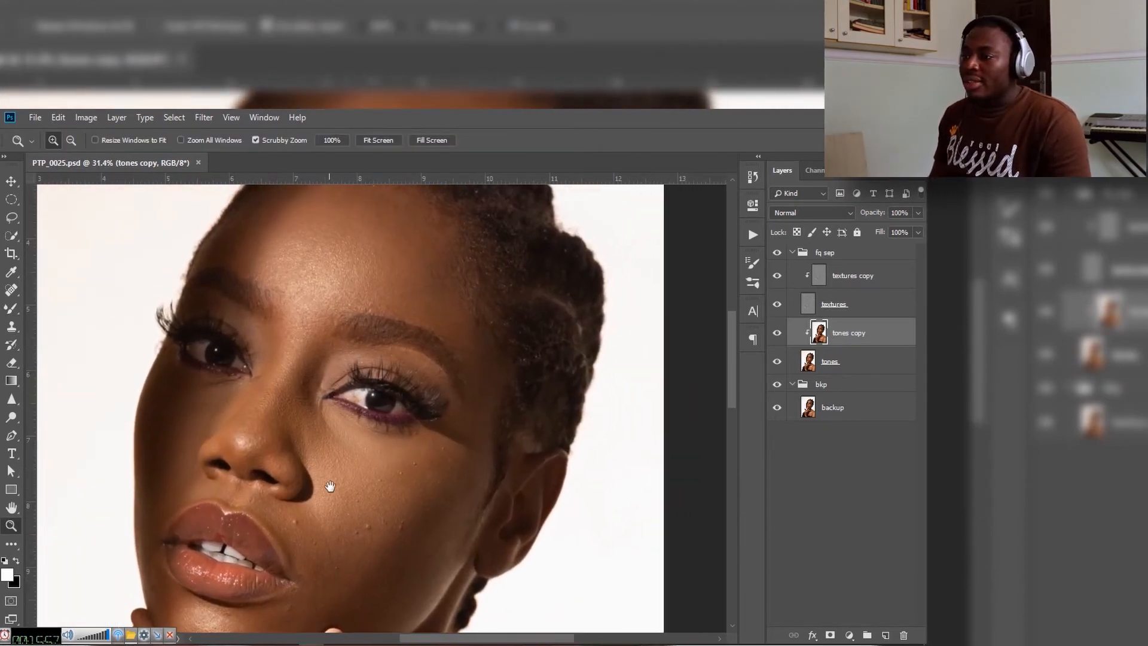
drag(330, 485, 323, 385)
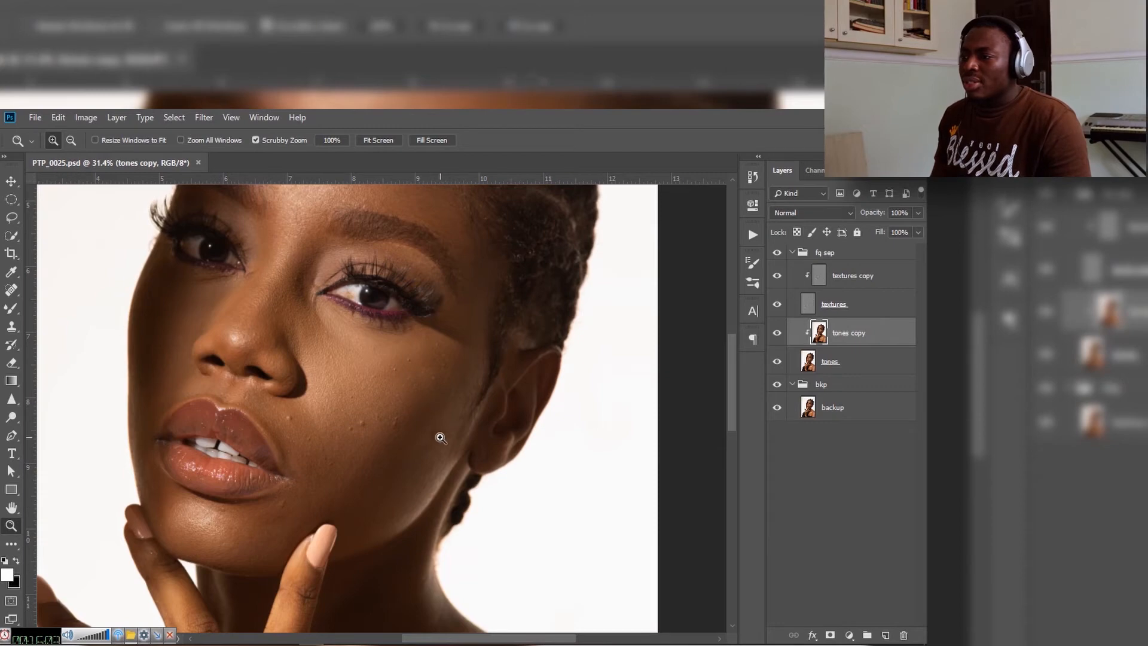
drag(361, 365, 382, 464)
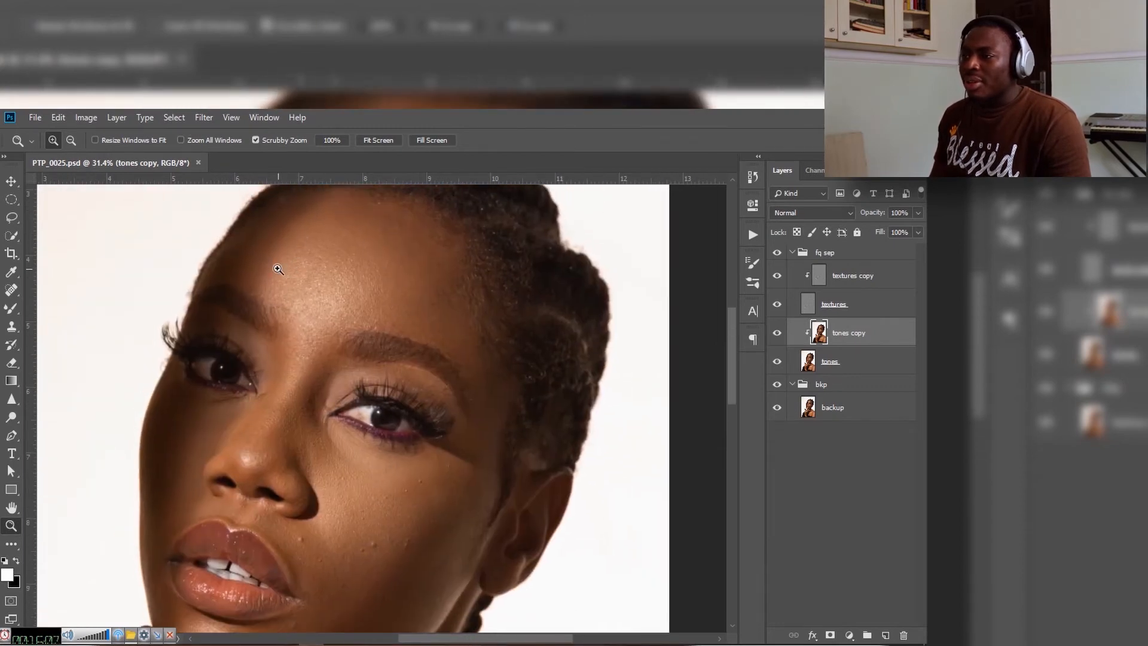
drag(338, 521, 353, 435)
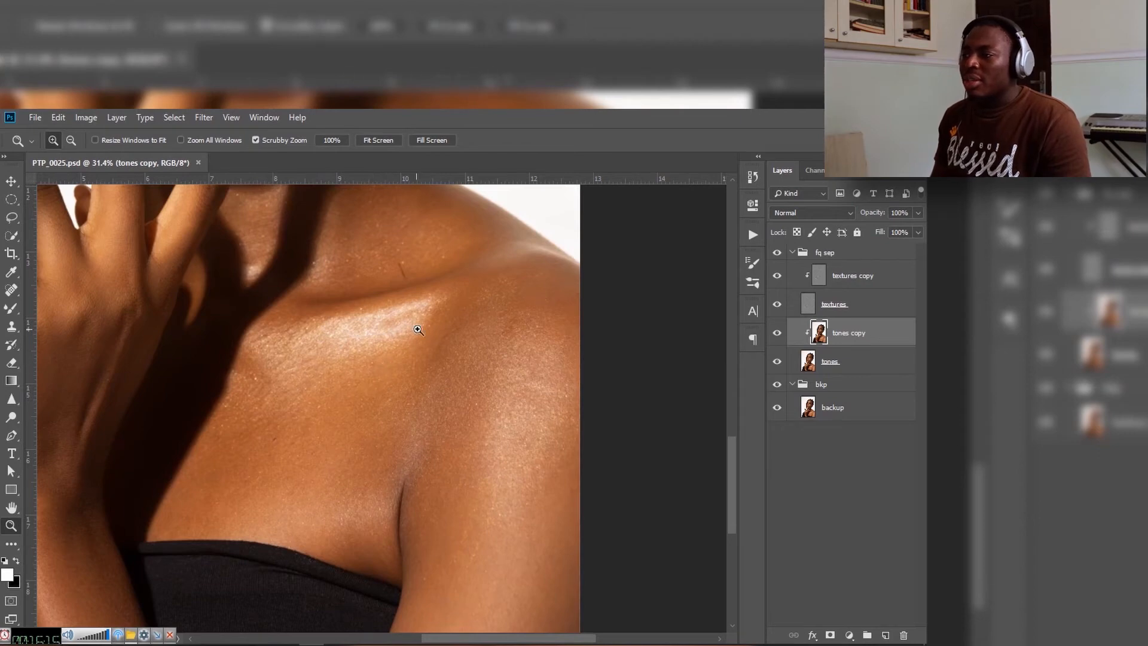
drag(302, 356, 361, 425)
drag(419, 382, 379, 379)
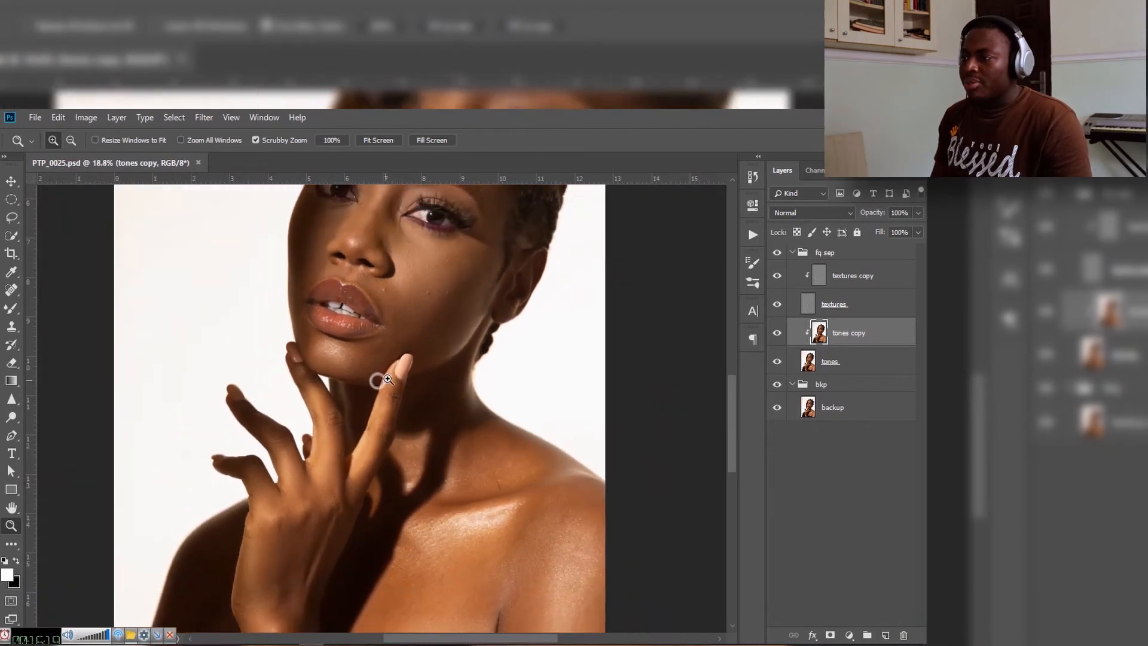
drag(389, 309, 392, 356)
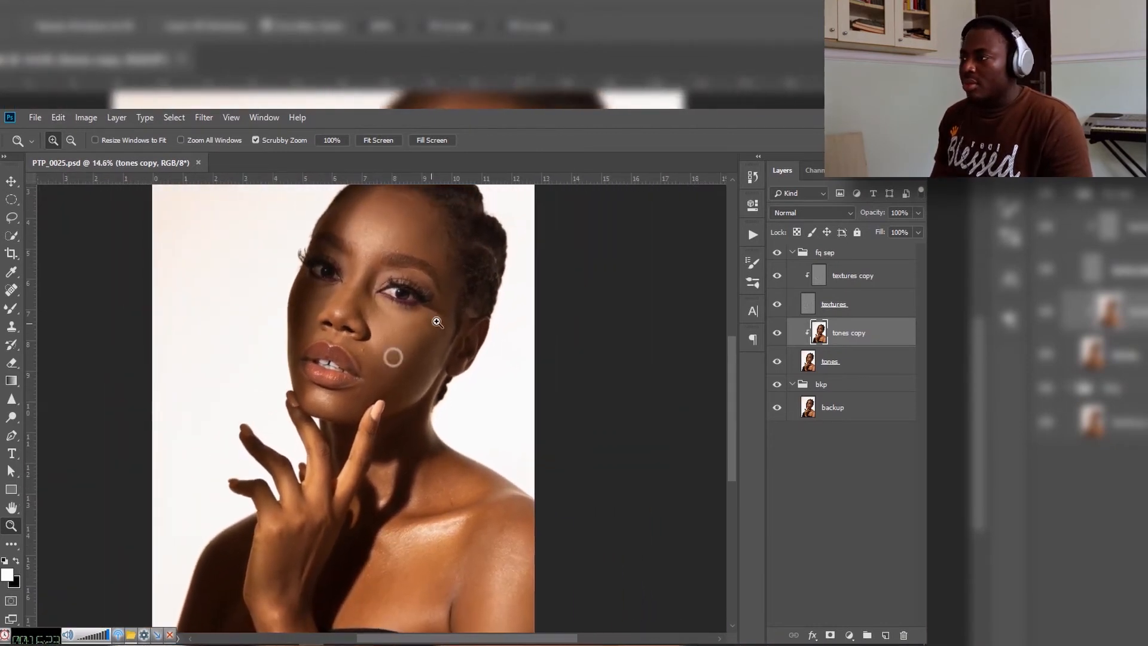
Step: Blend the skin tones on the cheek of the tones copy layer using the Mixer Brush at size 300
key(b)
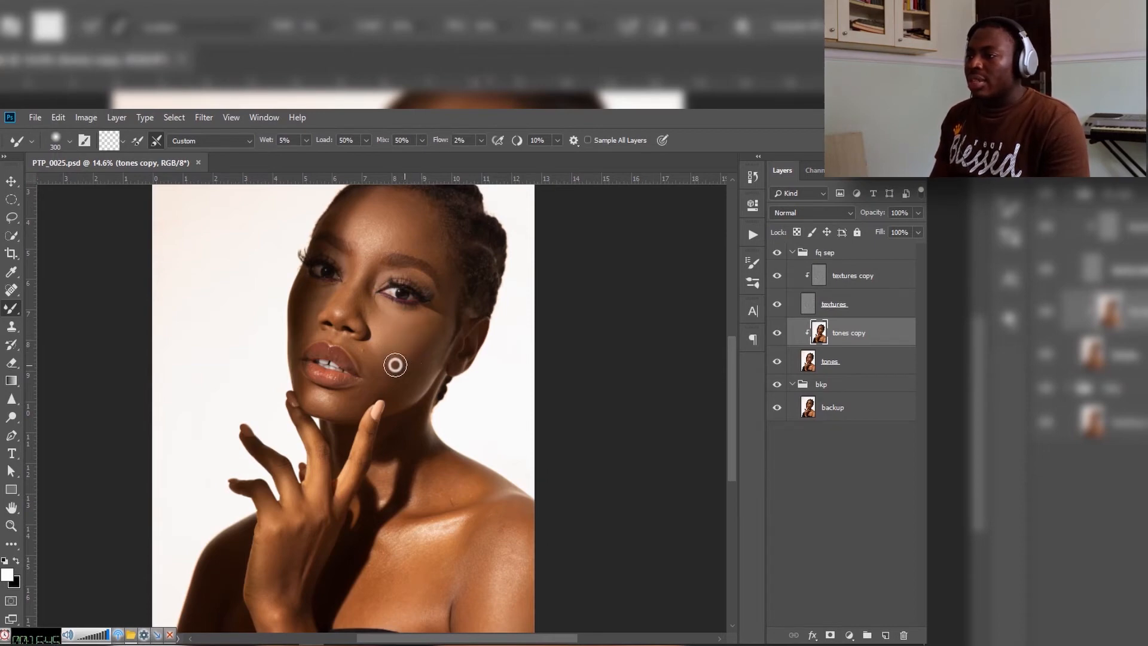
drag(396, 360, 410, 365)
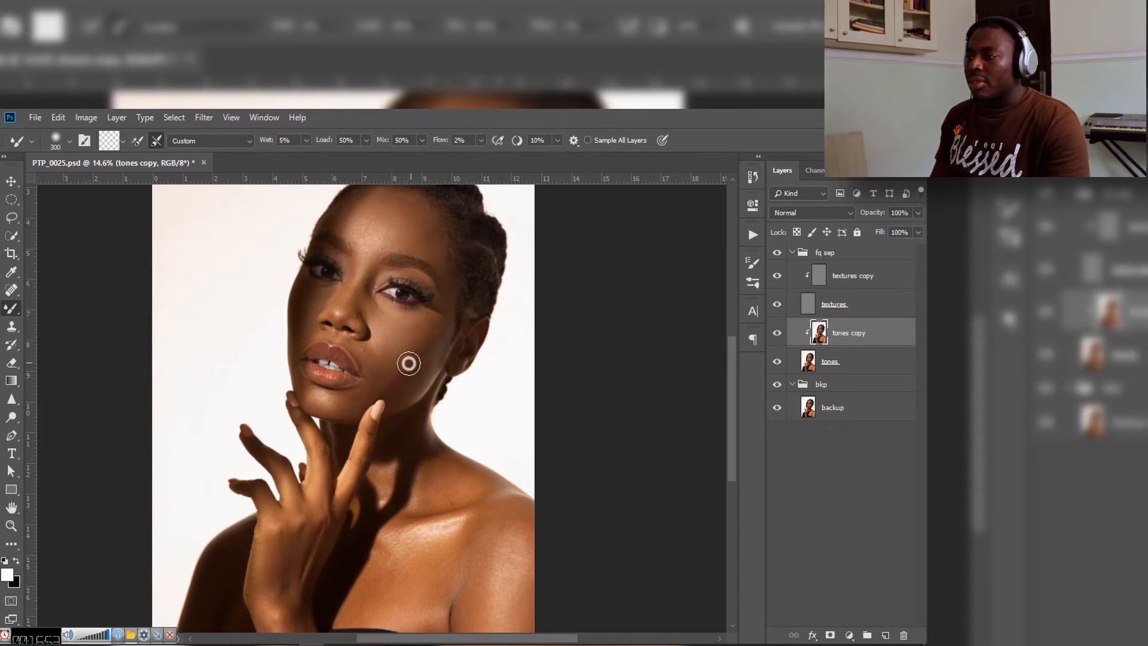
mouse_move(420, 355)
mouse_down()
mouse_move(395, 377)
mouse_move(425, 336)
mouse_move(402, 325)
mouse_move(441, 327)
mouse_move(424, 383)
mouse_move(435, 311)
mouse_up()
Step: Blend the highlight and shadow transitions across the forehead with the Mixer Brush at size 300
mouse_move(397, 269)
mouse_down()
mouse_move(407, 341)
mouse_move(397, 331)
mouse_move(410, 331)
mouse_move(384, 337)
mouse_move(386, 320)
mouse_move(370, 329)
mouse_up()
key(z)
key(b)
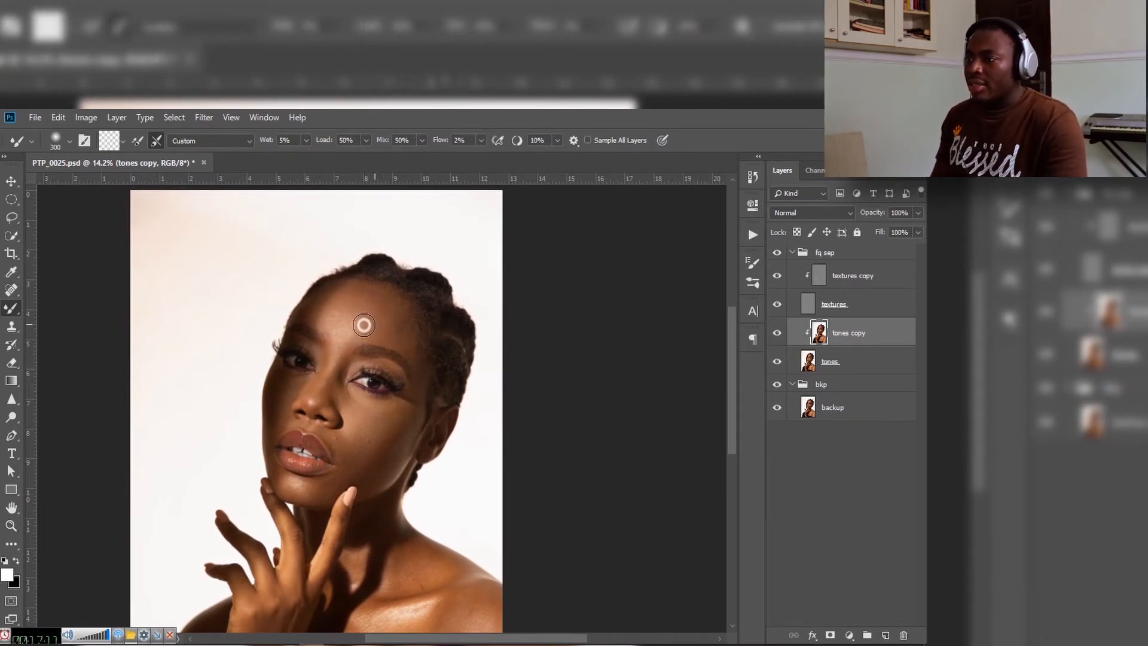
drag(370, 322, 352, 338)
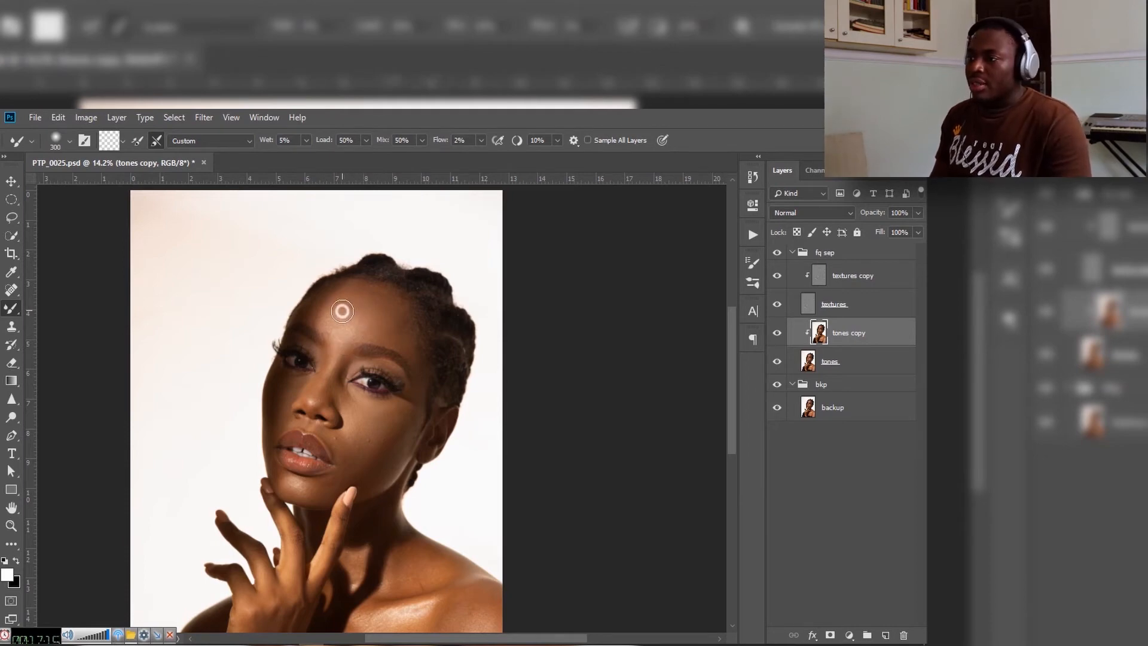
mouse_move(342, 311)
mouse_down()
mouse_move(315, 320)
mouse_move(331, 320)
mouse_move(326, 306)
mouse_move(350, 299)
mouse_move(346, 290)
mouse_move(376, 313)
mouse_up()
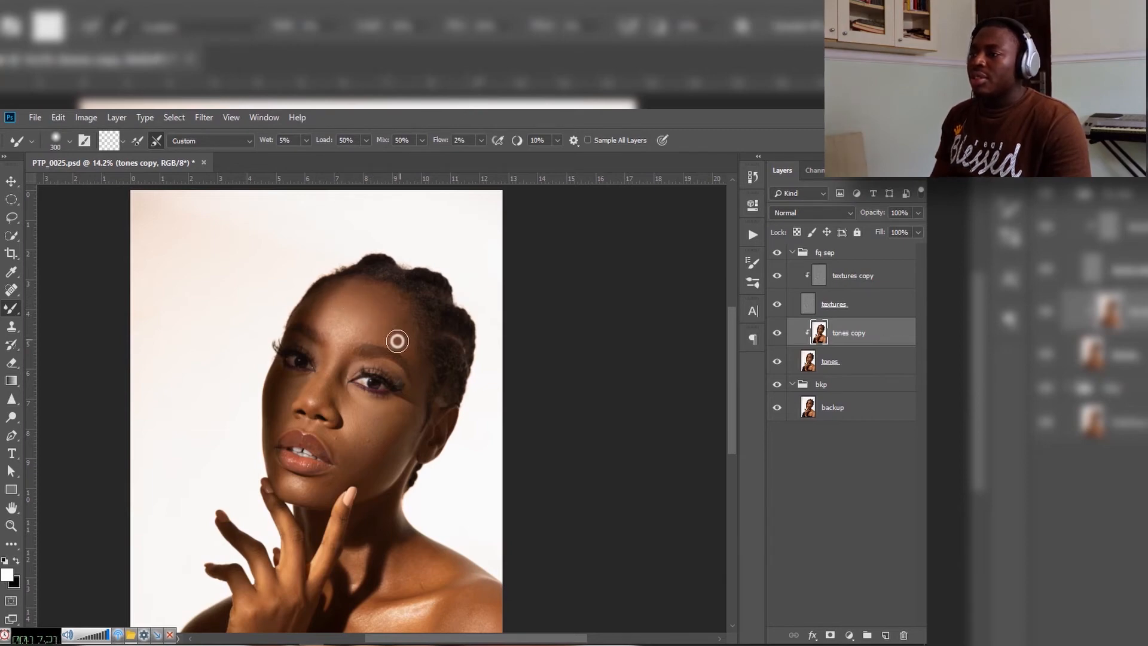
mouse_move(395, 336)
mouse_down()
mouse_move(358, 304)
mouse_move(322, 318)
mouse_move(331, 322)
mouse_move(342, 289)
mouse_move(365, 293)
mouse_move(386, 306)
mouse_move(393, 325)
mouse_move(368, 327)
mouse_move(383, 336)
mouse_move(394, 333)
mouse_move(381, 301)
mouse_up()
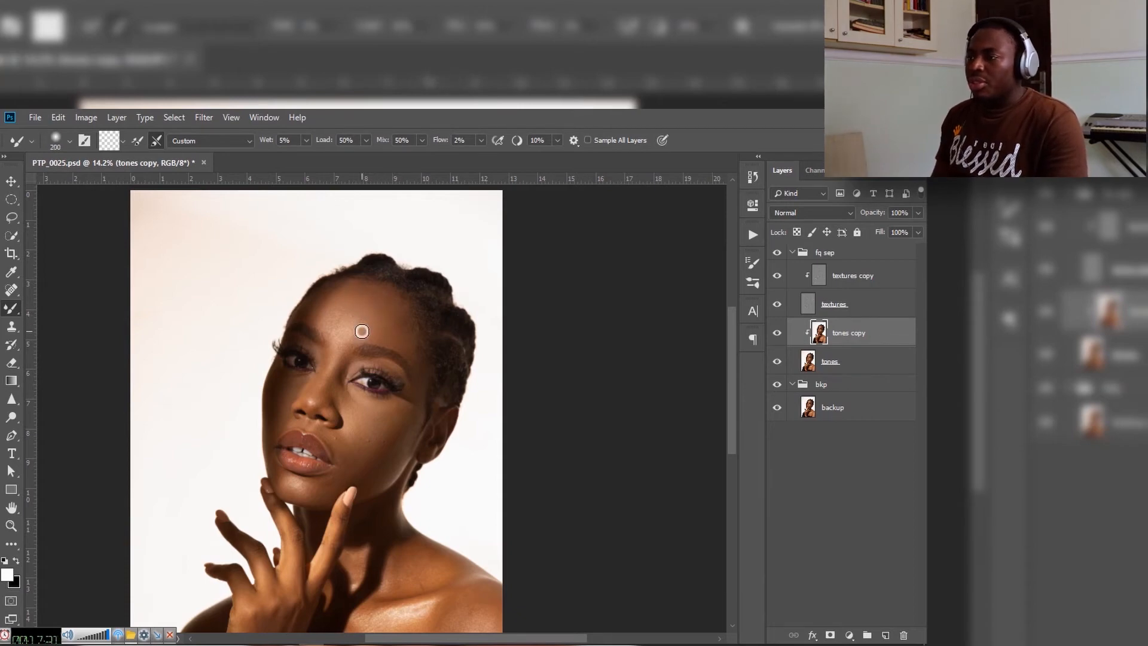
Step: Refine the forehead's tonal transitions with the Mixer Brush at size 200, and reduce the brush to size 150
mouse_move(388, 323)
mouse_down()
mouse_move(384, 302)
mouse_move(368, 298)
mouse_move(331, 305)
mouse_up()
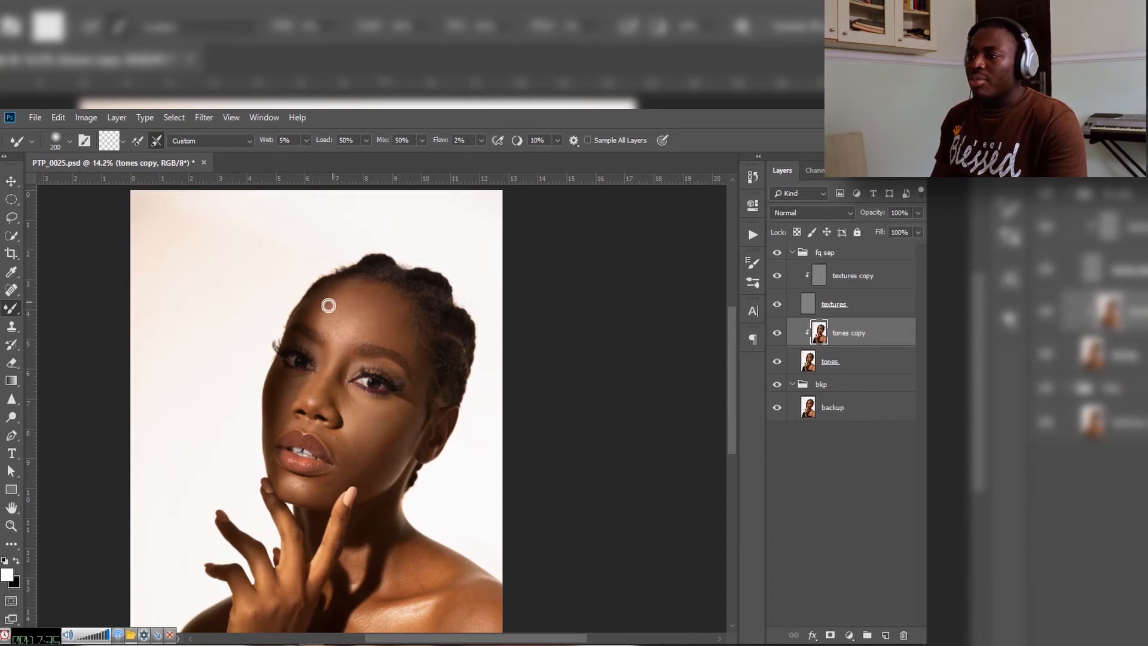
mouse_move(322, 321)
mouse_down()
mouse_move(354, 296)
mouse_move(379, 323)
mouse_up()
key(bracketleft)
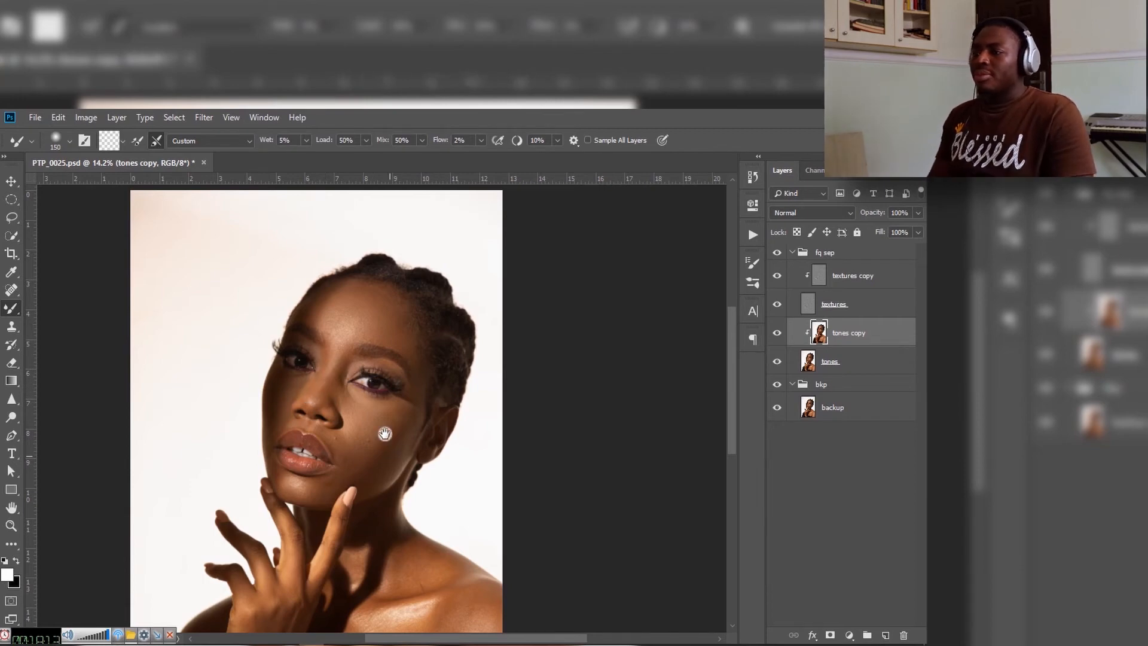
Step: Compare the portrait before and after retouching by repeatedly hiding and showing the fq sep group
drag(391, 454, 389, 413)
key(bracketright)
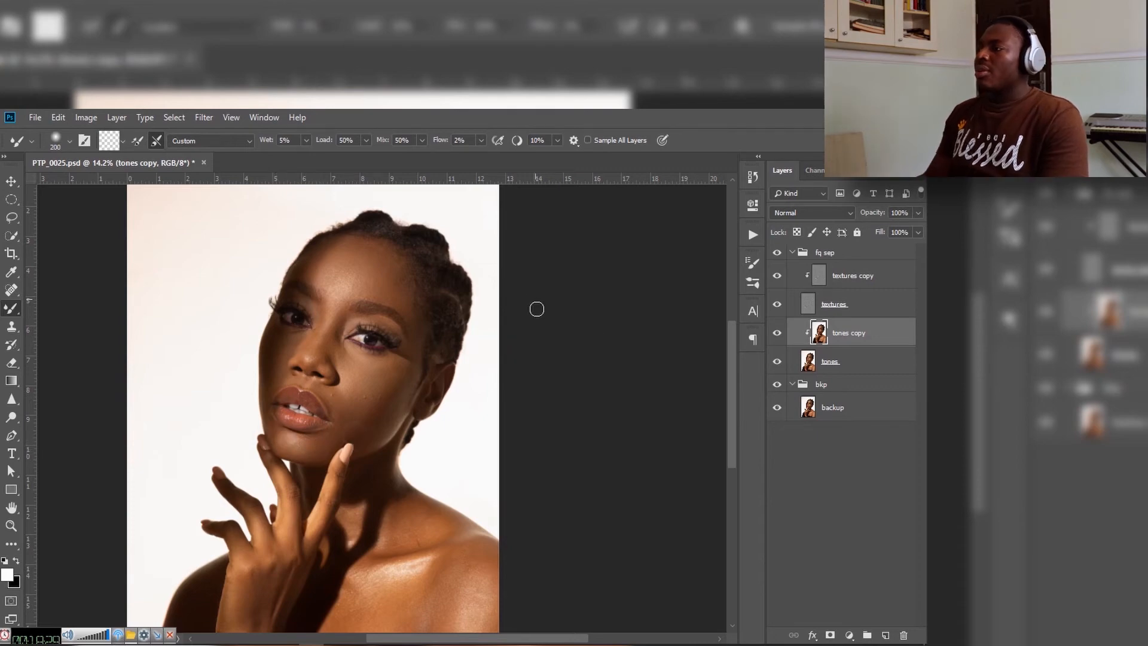
click(776, 251)
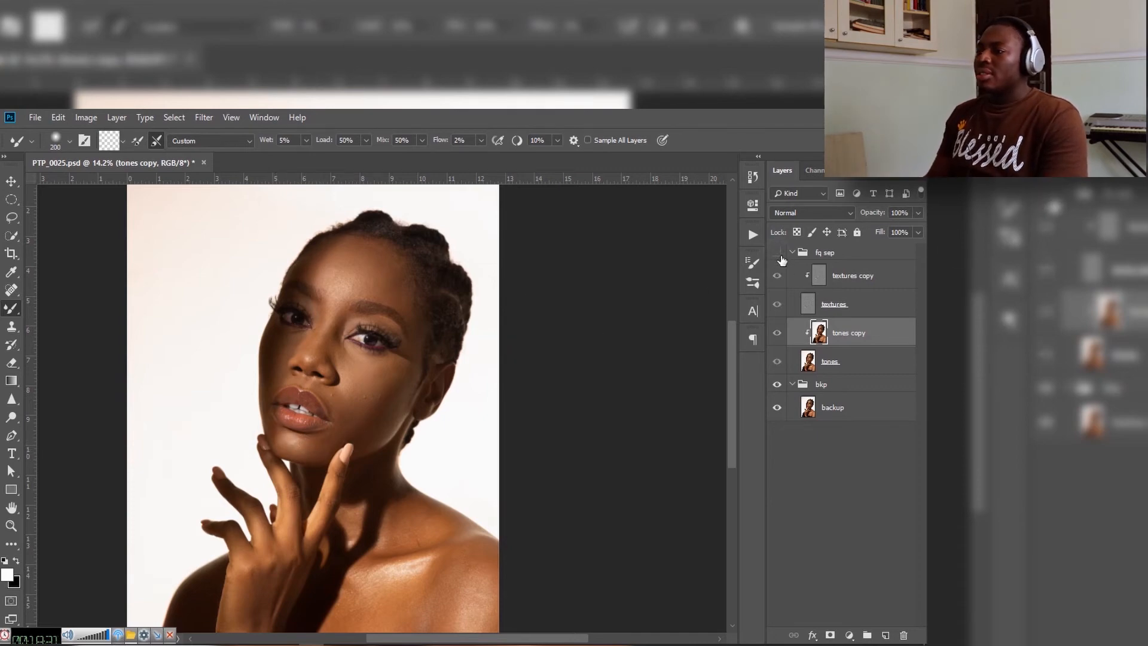
click(777, 253)
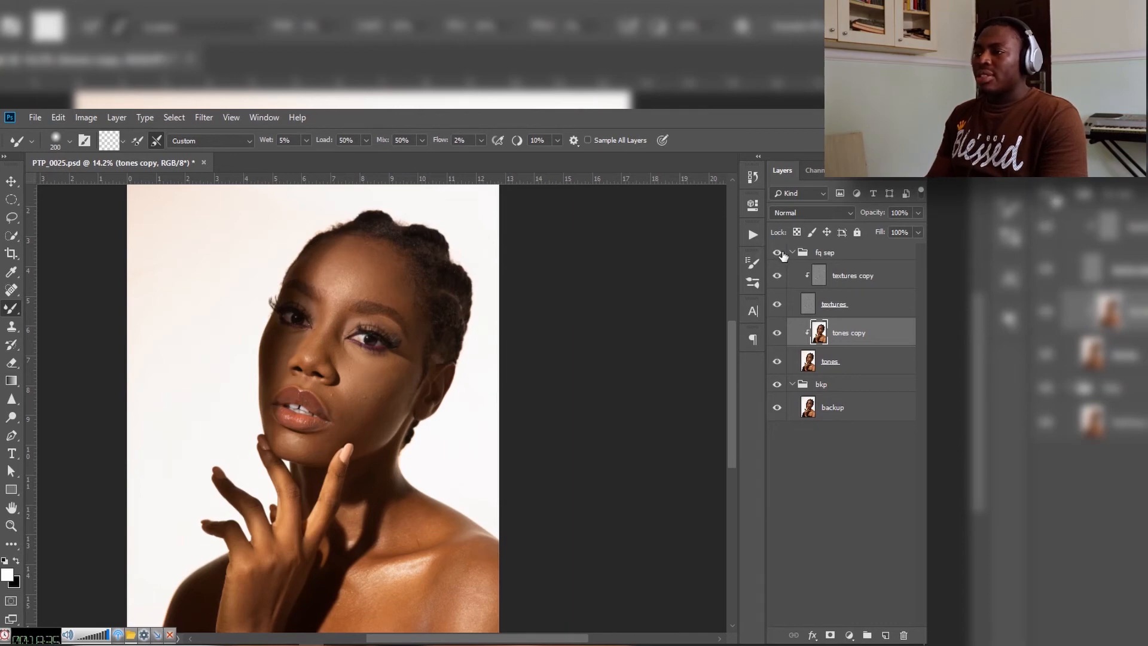
click(777, 254)
click(778, 253)
click(779, 253)
click(779, 254)
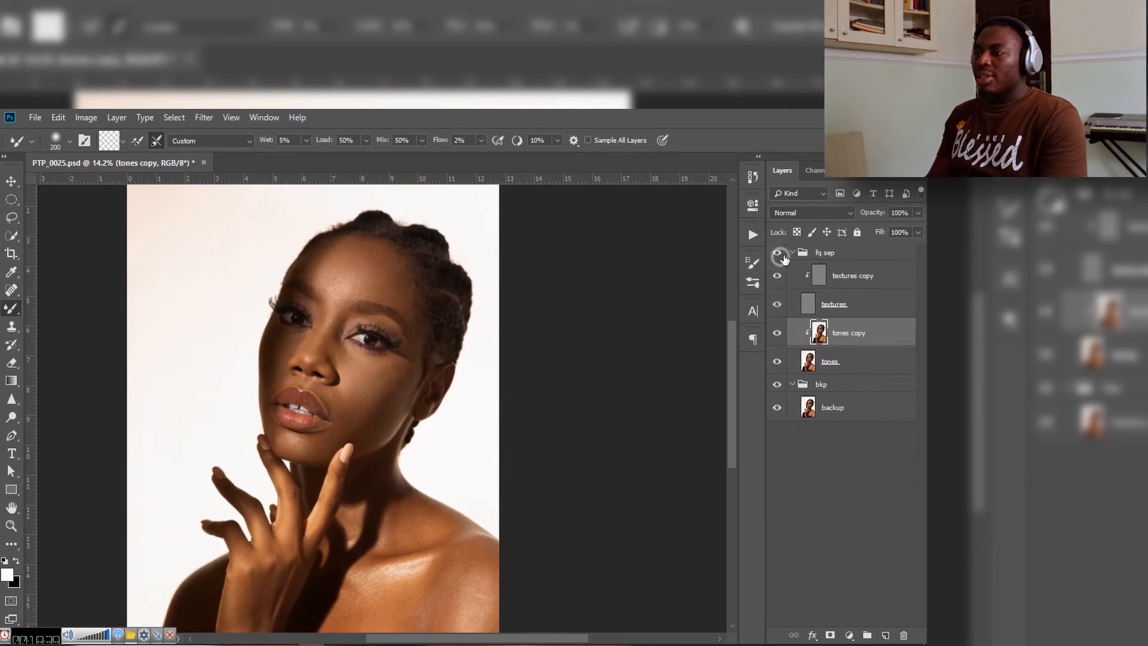
click(778, 254)
click(778, 254)
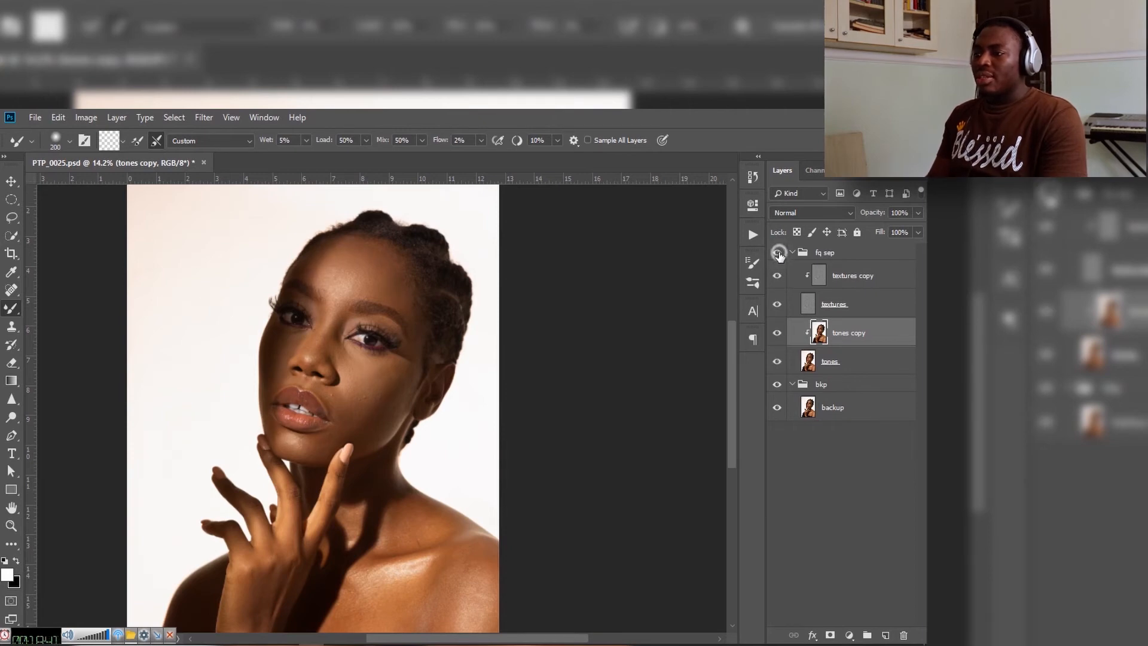
click(778, 254)
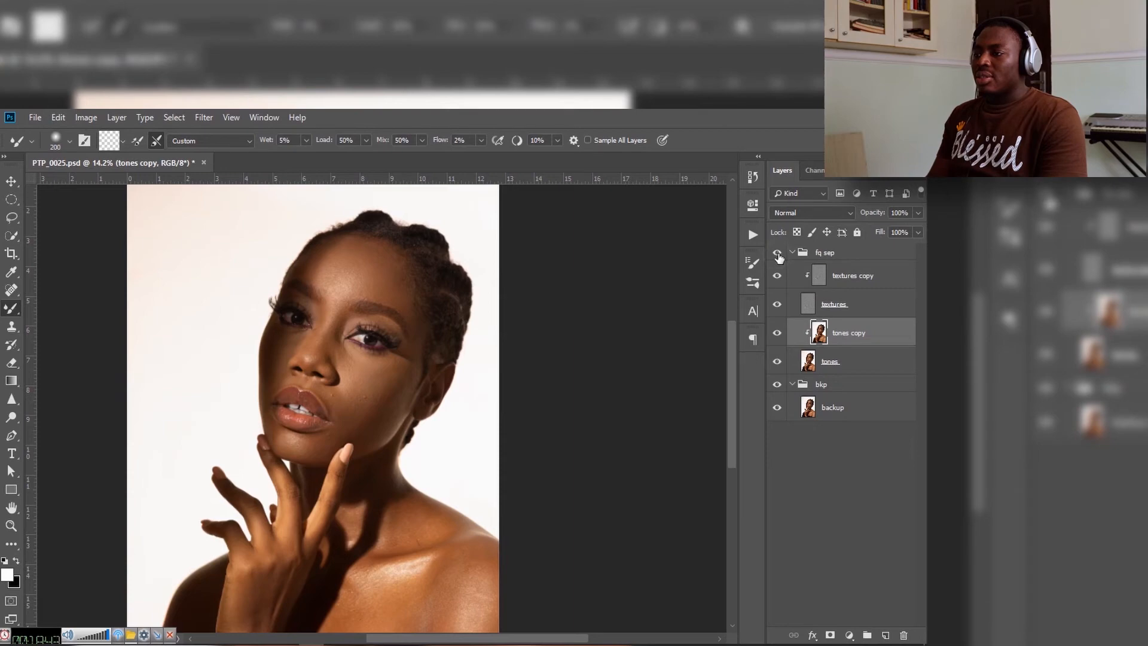
click(778, 255)
click(777, 256)
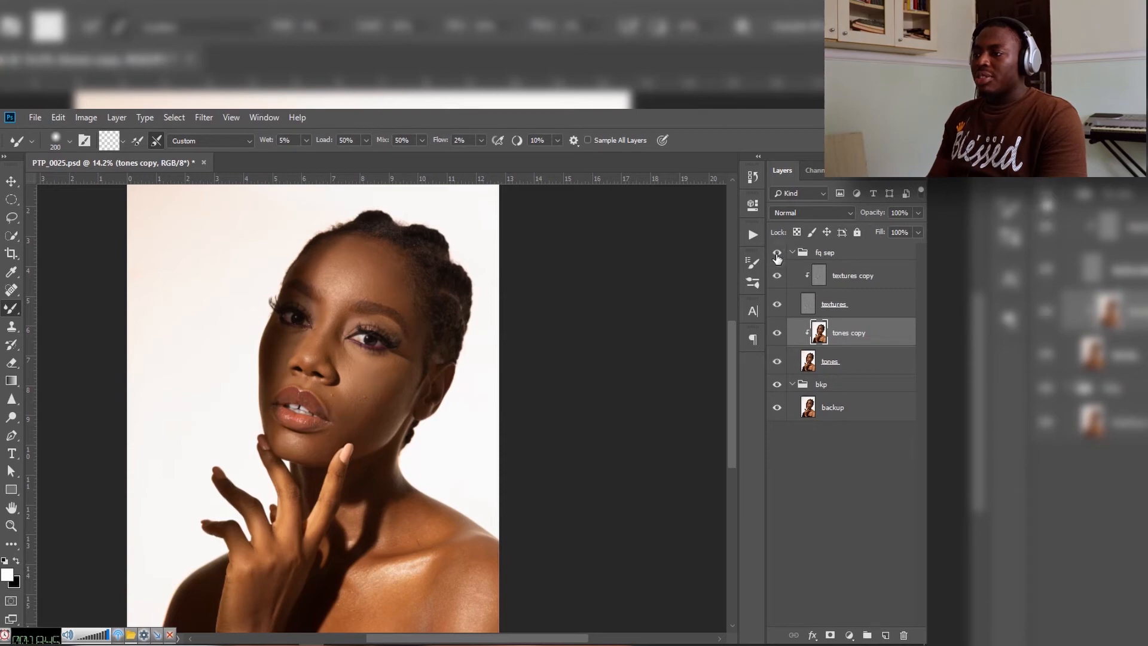
click(777, 255)
click(778, 255)
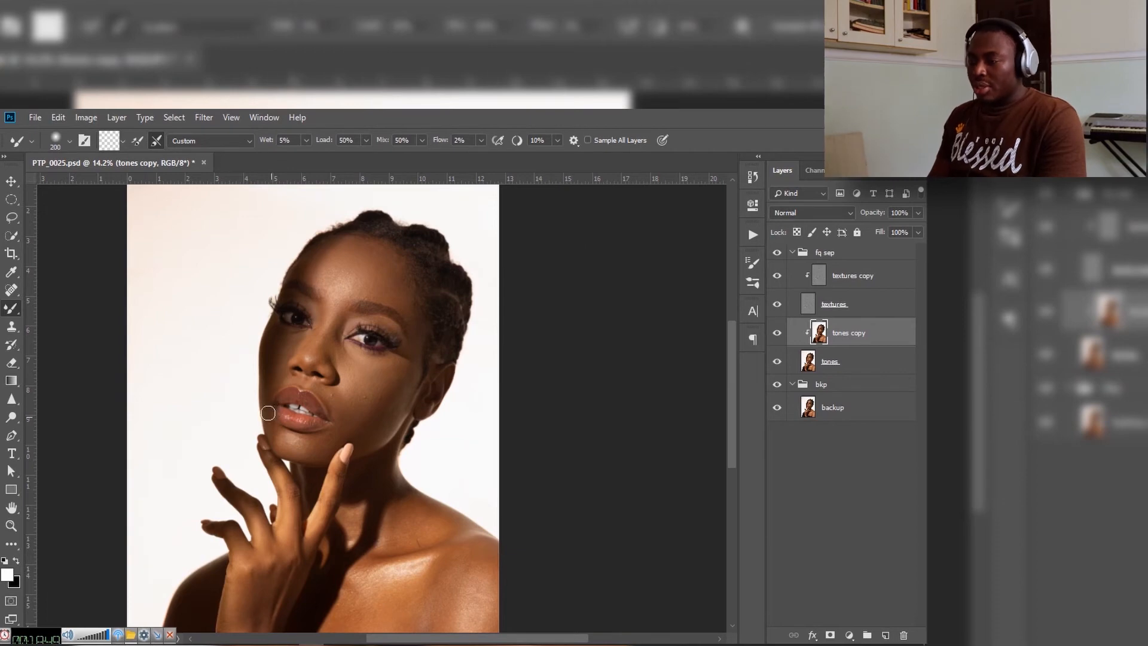
Step: Blend the tones around the lower lip on the tones copy layer with the Mixer Brush at size 100
key(bracketright)
key(bracketright)
mouse_move(317, 273)
mouse_down()
mouse_move(346, 249)
mouse_move(317, 268)
mouse_move(327, 280)
mouse_move(393, 293)
mouse_move(412, 313)
mouse_move(412, 386)
mouse_move(391, 432)
mouse_move(362, 440)
mouse_move(346, 428)
mouse_move(375, 425)
mouse_move(403, 368)
mouse_move(365, 426)
mouse_move(338, 438)
mouse_move(306, 423)
mouse_move(348, 414)
mouse_move(335, 413)
mouse_move(362, 423)
mouse_move(337, 442)
mouse_up()
key(z)
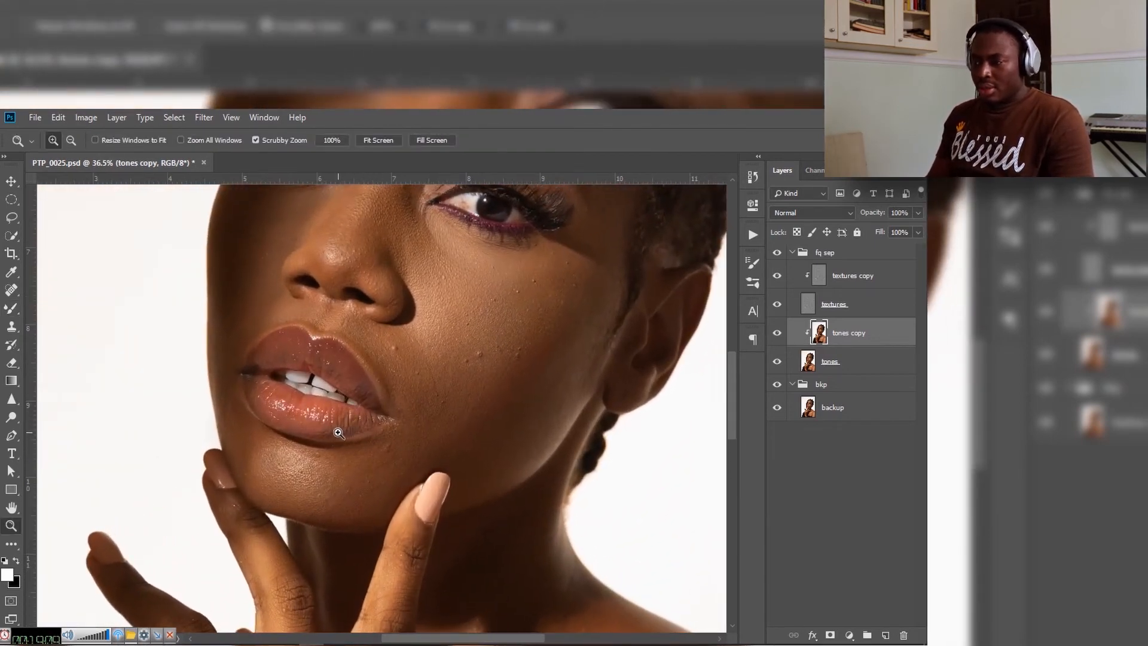
key(b)
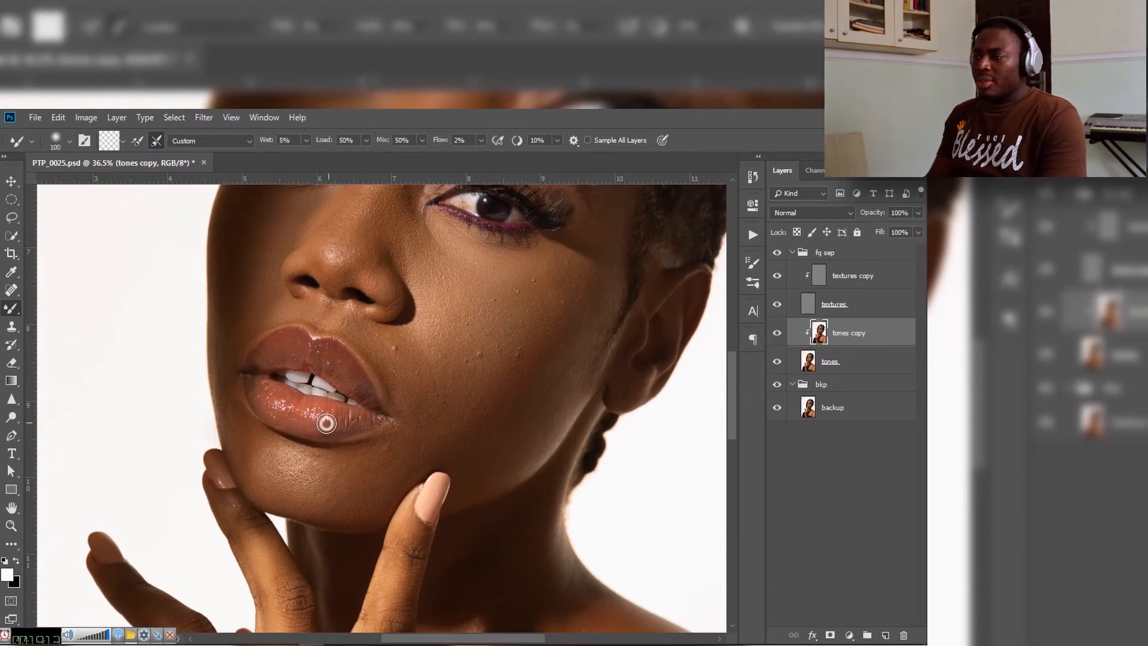
mouse_move(334, 422)
mouse_down()
mouse_move(298, 411)
mouse_move(303, 427)
mouse_move(270, 409)
mouse_move(271, 388)
mouse_move(257, 388)
mouse_move(278, 410)
mouse_move(295, 402)
mouse_move(304, 422)
mouse_move(317, 409)
mouse_move(326, 426)
mouse_move(360, 418)
mouse_move(359, 382)
mouse_move(321, 366)
mouse_move(321, 351)
mouse_move(284, 349)
mouse_move(261, 367)
mouse_move(281, 337)
mouse_move(330, 349)
mouse_move(355, 377)
mouse_move(340, 416)
mouse_move(279, 401)
mouse_up()
Step: Blend the highlight and shadow transitions on the chest and shoulder with the Mixer Brush at size 400, checking against the original
key(z)
drag(444, 388, 392, 343)
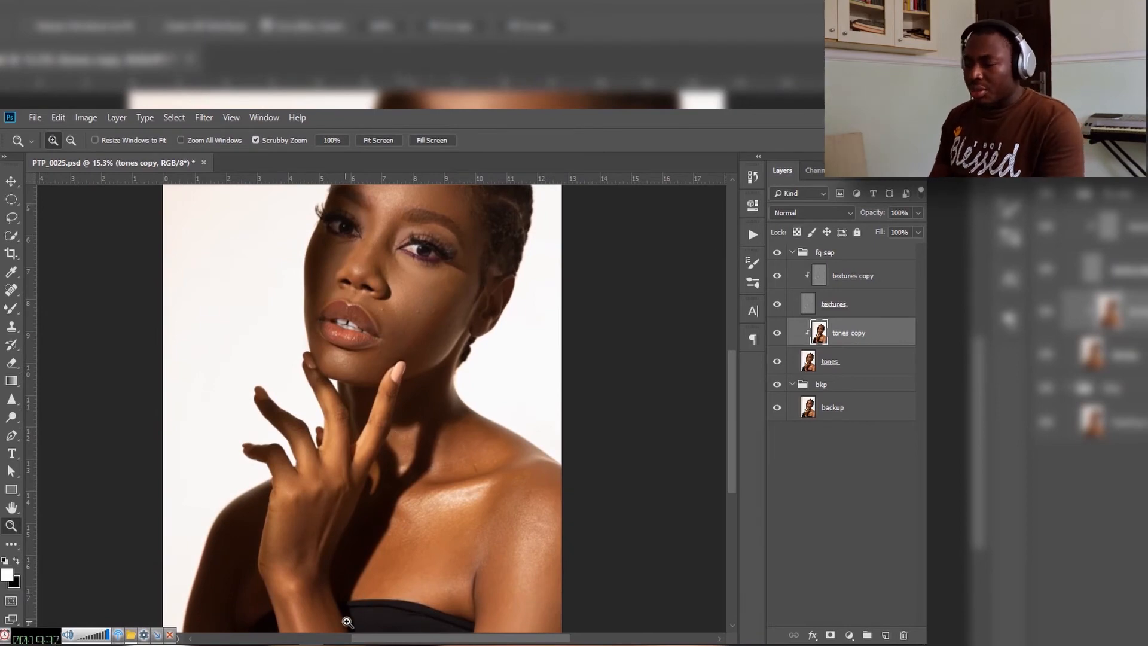
key(b)
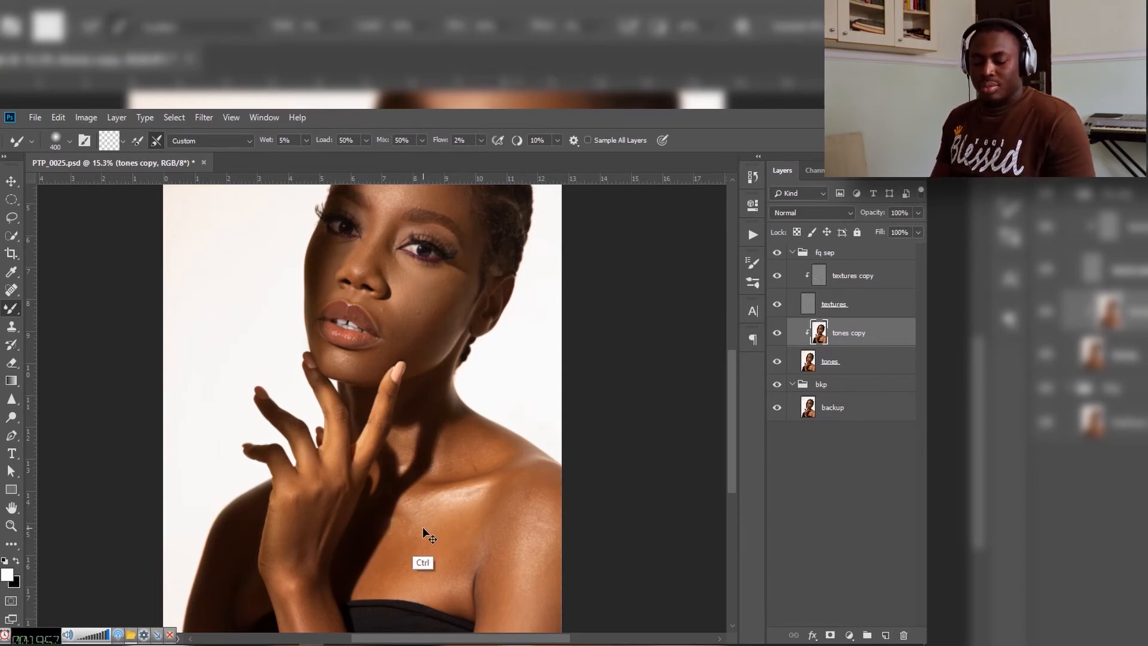
key(ctrl+s)
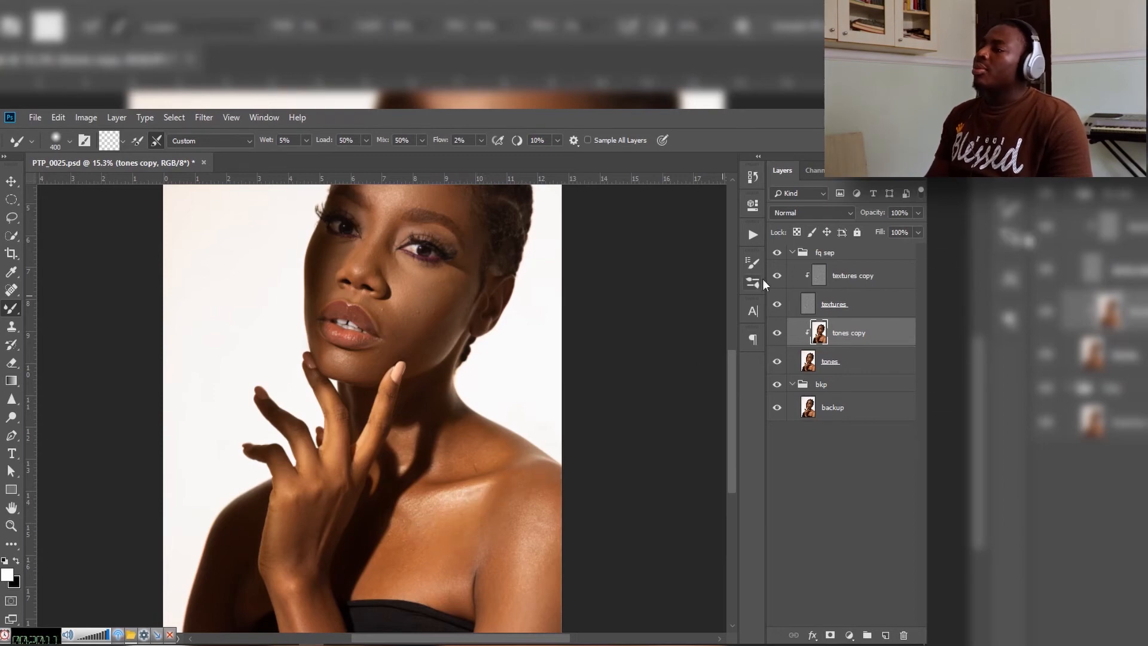
click(775, 256)
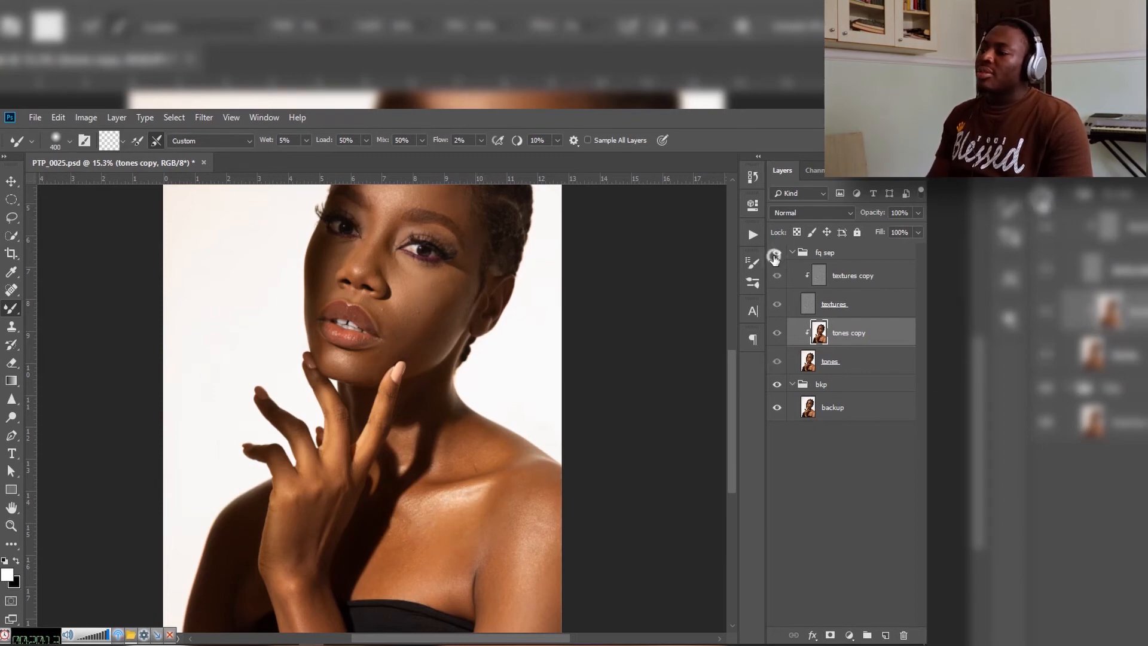
click(775, 255)
mouse_move(418, 536)
mouse_down()
mouse_move(443, 521)
mouse_move(481, 523)
mouse_move(486, 502)
mouse_move(423, 555)
mouse_move(509, 533)
mouse_move(520, 587)
mouse_up()
mouse_move(538, 554)
mouse_down()
mouse_move(520, 546)
mouse_move(519, 529)
mouse_up()
drag(488, 560, 475, 621)
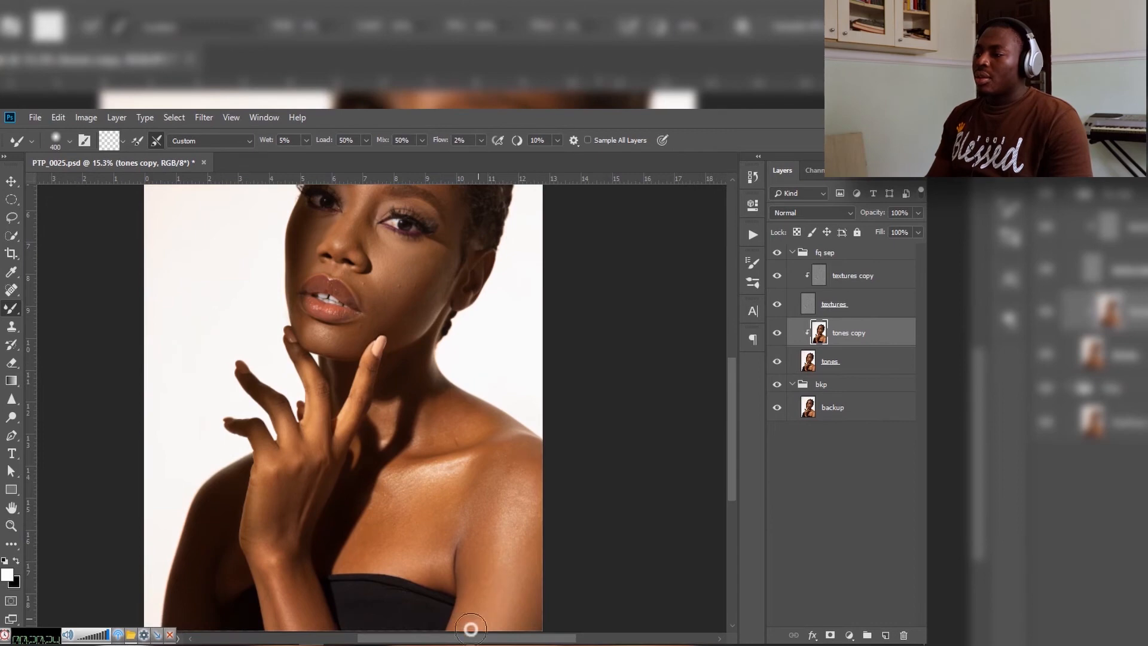
Step: Smooth the skin tones on the back of the hand and the wrist with the Mixer Brush at sizes 150 and 200
key(bracketleft)
key(bracketleft)
drag(268, 516, 263, 446)
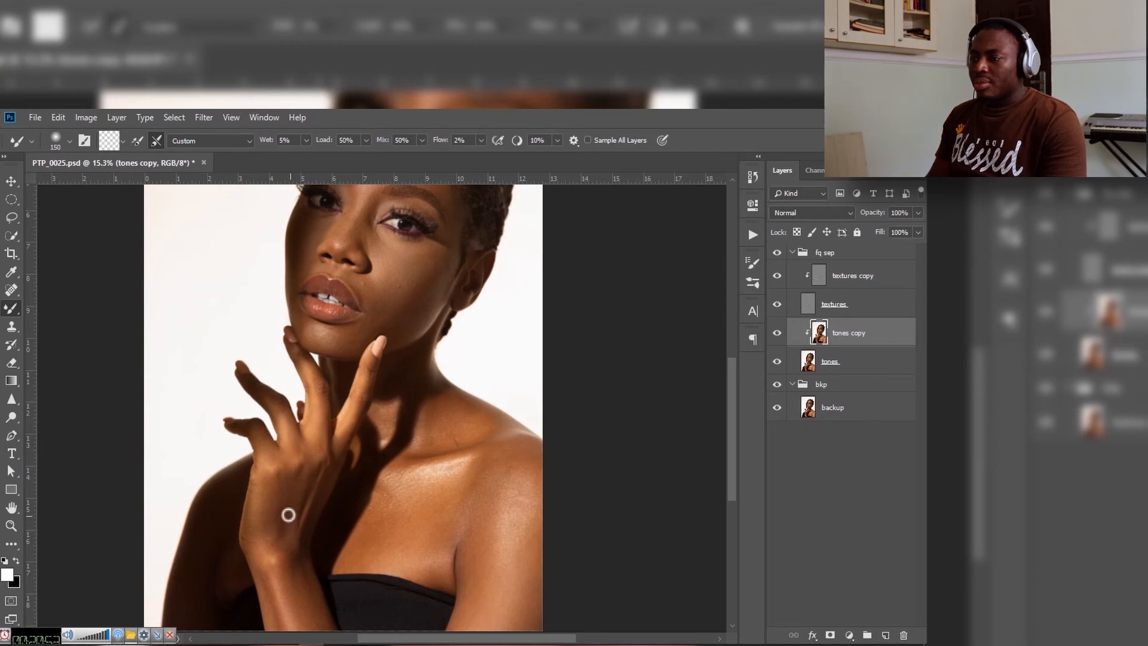
key(bracketright)
key(bracketright)
drag(305, 590, 269, 540)
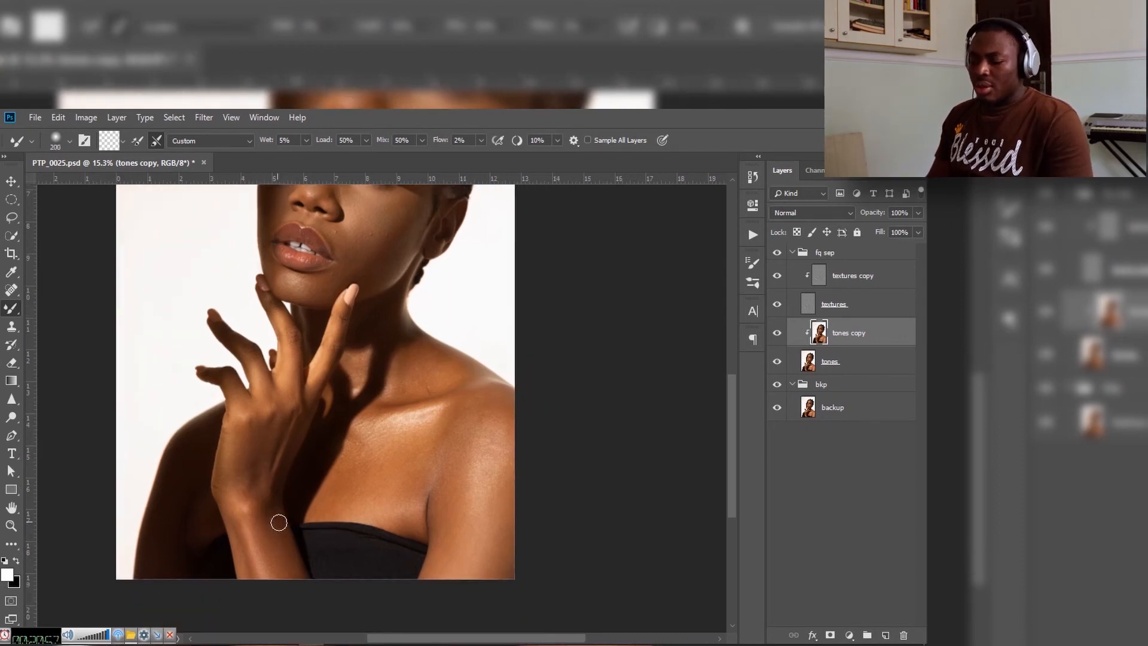
mouse_move(256, 540)
mouse_down()
mouse_move(279, 574)
mouse_move(242, 507)
mouse_move(271, 564)
mouse_move(261, 574)
mouse_move(264, 548)
mouse_move(249, 533)
mouse_move(282, 576)
mouse_move(251, 541)
mouse_move(270, 554)
mouse_up()
Step: Blend the tones around the fingers with the Mixer Brush at size 125
mouse_move(264, 479)
mouse_down()
mouse_move(267, 508)
mouse_move(271, 454)
mouse_move(284, 552)
mouse_up()
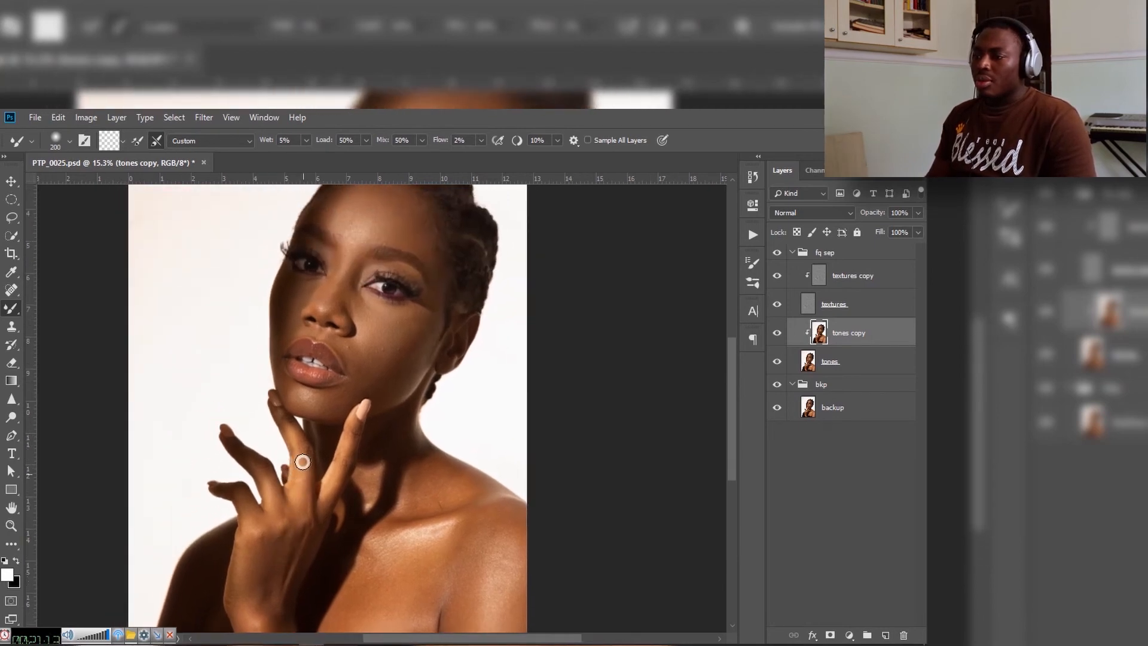
key(bracketleft)
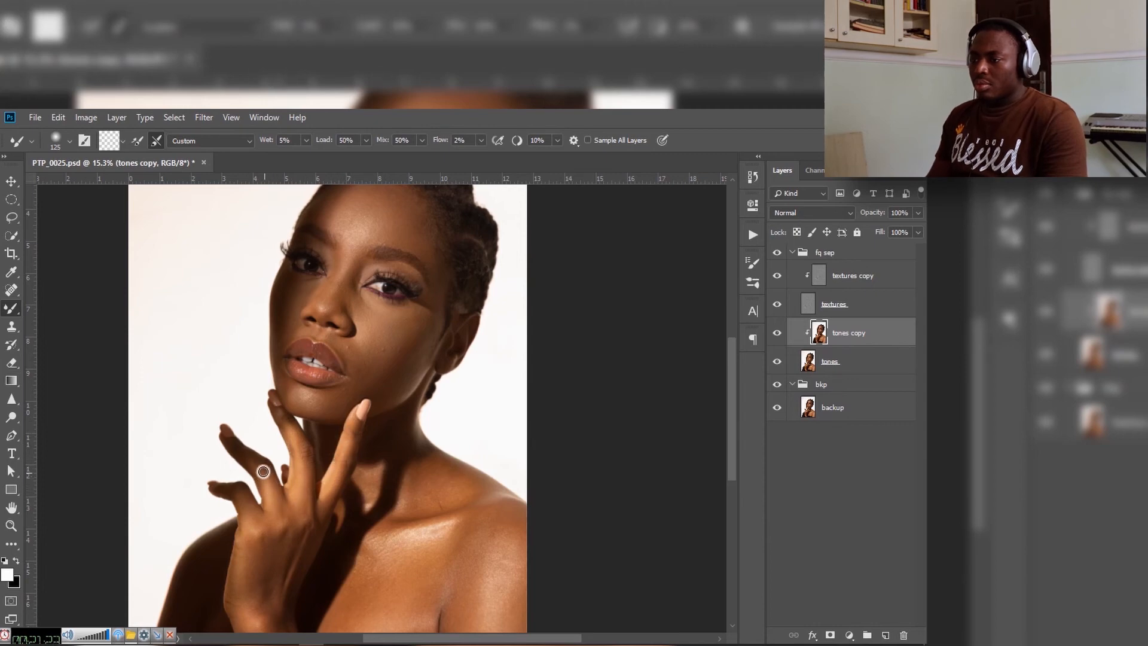
drag(315, 417, 358, 429)
Step: Review the whole portrait and compare it with the original by hiding and showing the fq sep group
drag(333, 392, 296, 436)
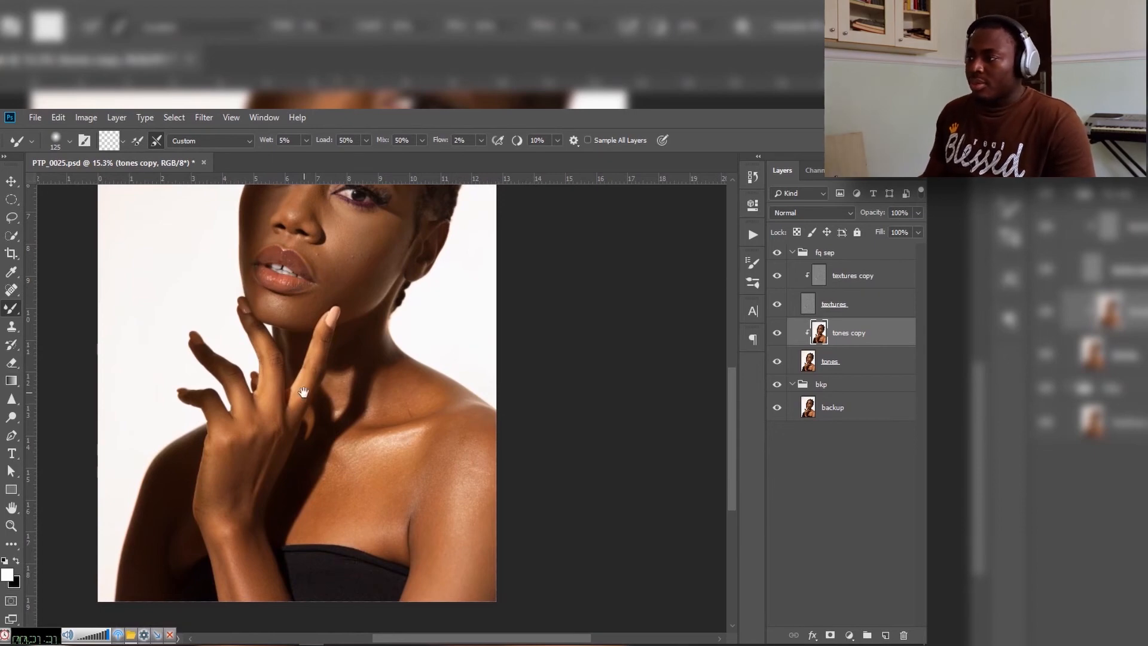
drag(301, 350, 293, 448)
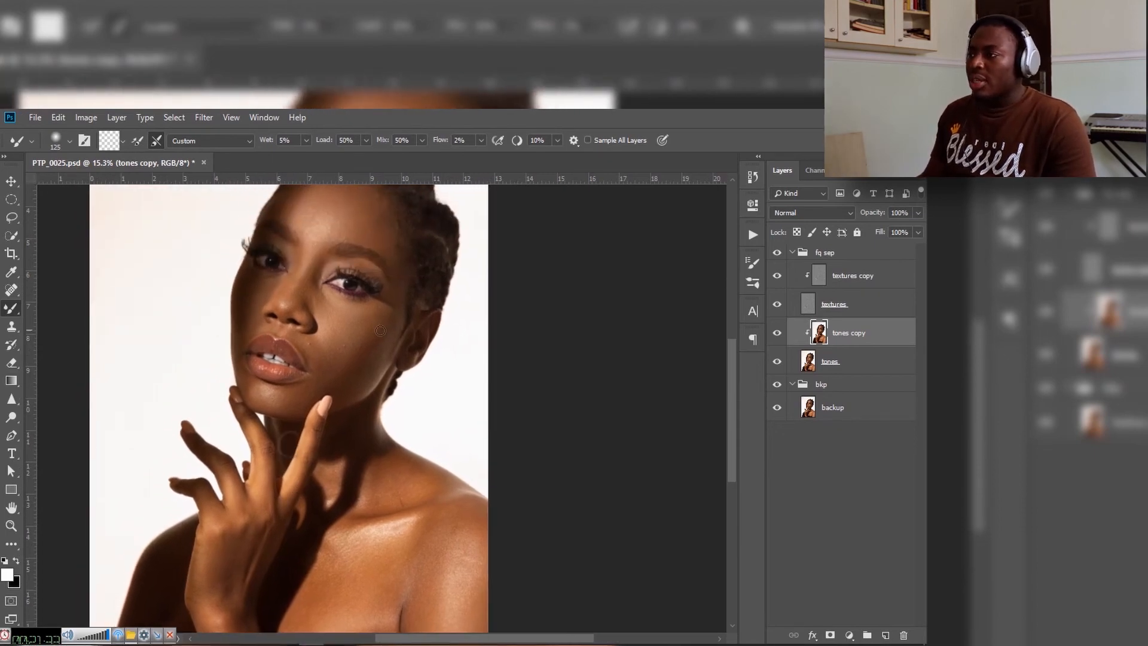
key(z)
drag(441, 379, 411, 379)
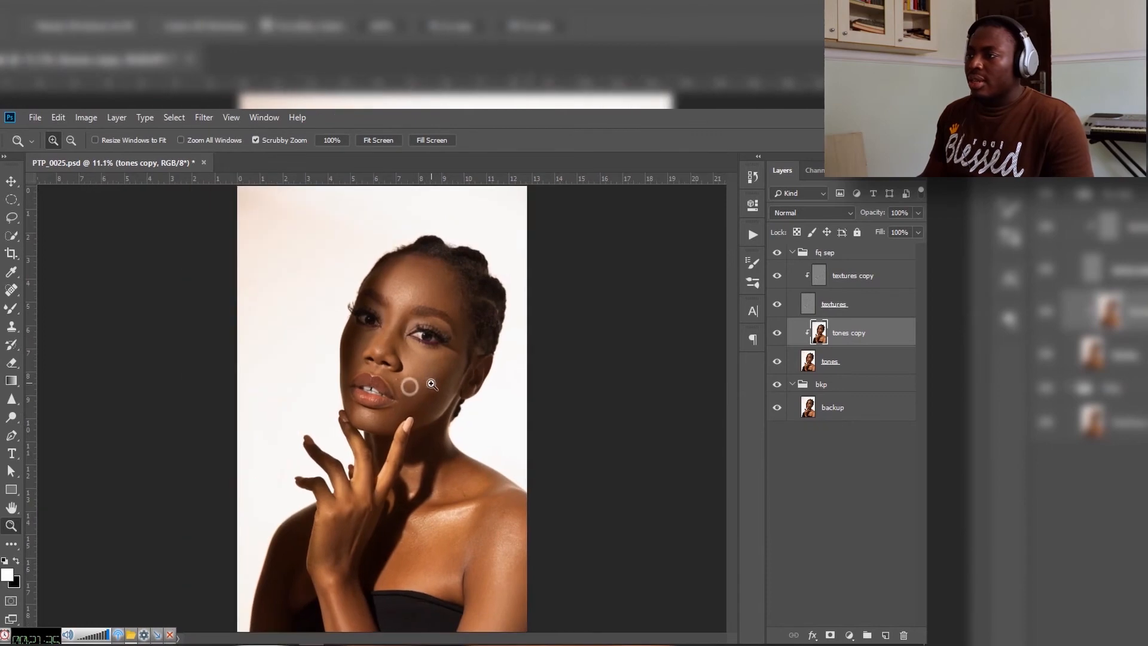
click(777, 254)
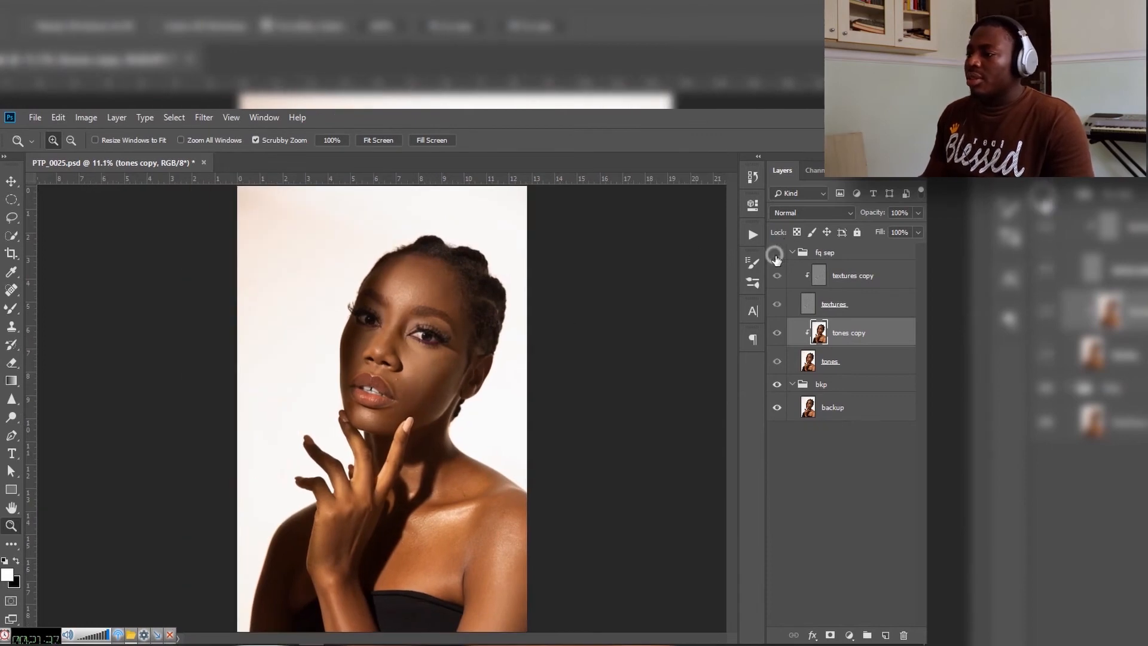
click(778, 254)
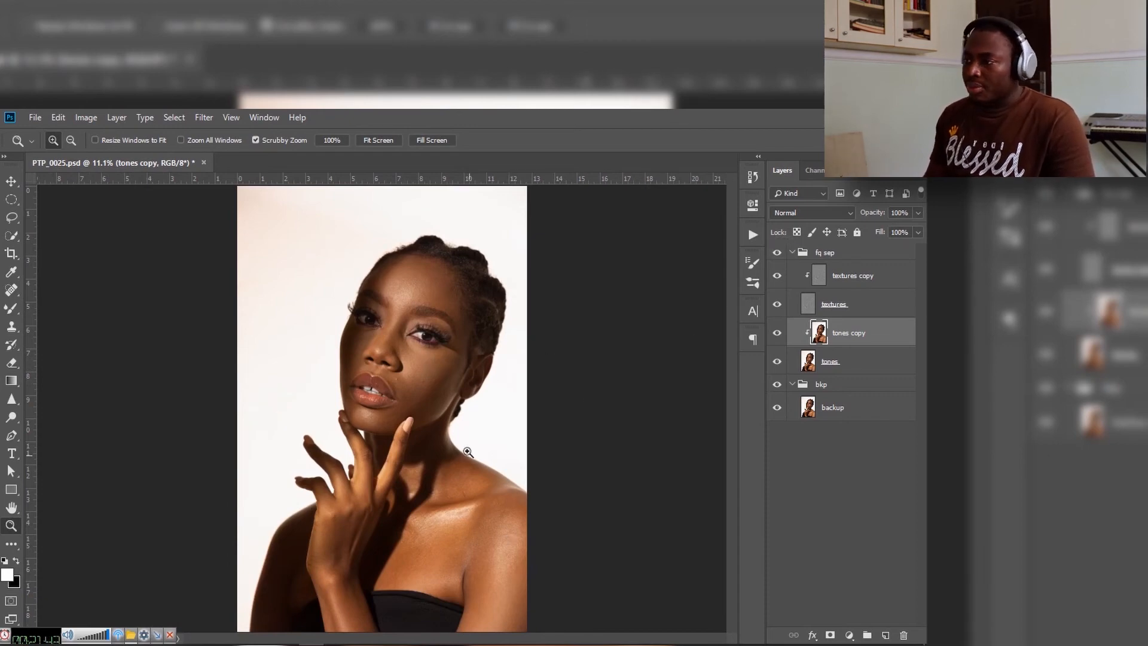
Step: Select the textures copy layer for retouching the face and save the document
drag(410, 397, 459, 369)
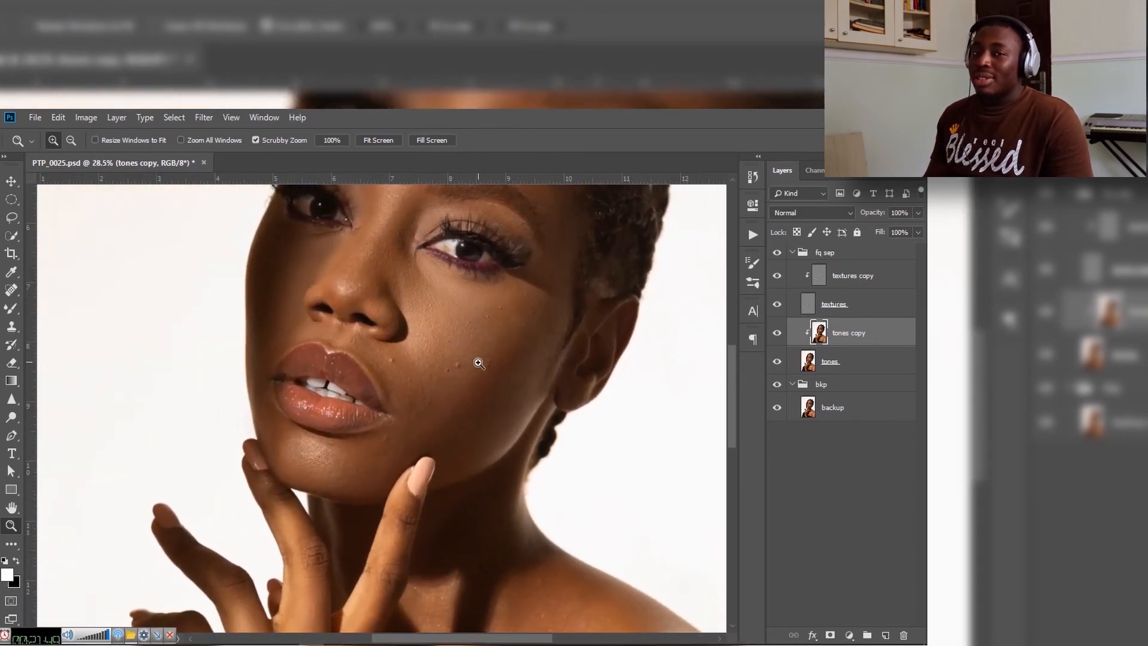
drag(449, 331, 464, 330)
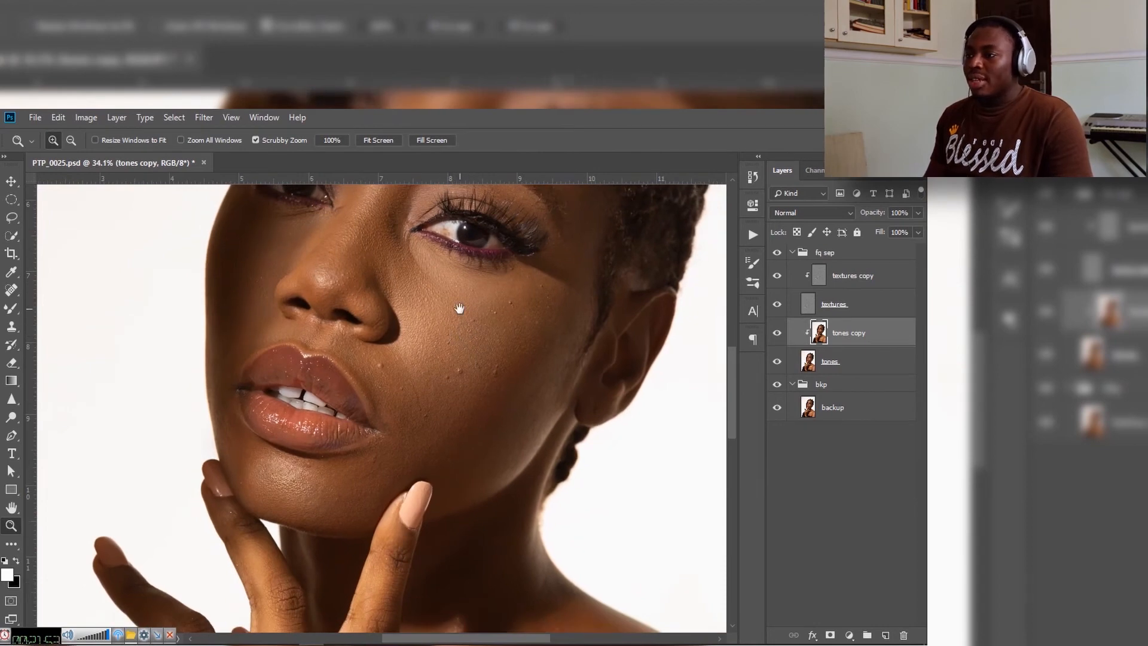
drag(459, 311, 428, 392)
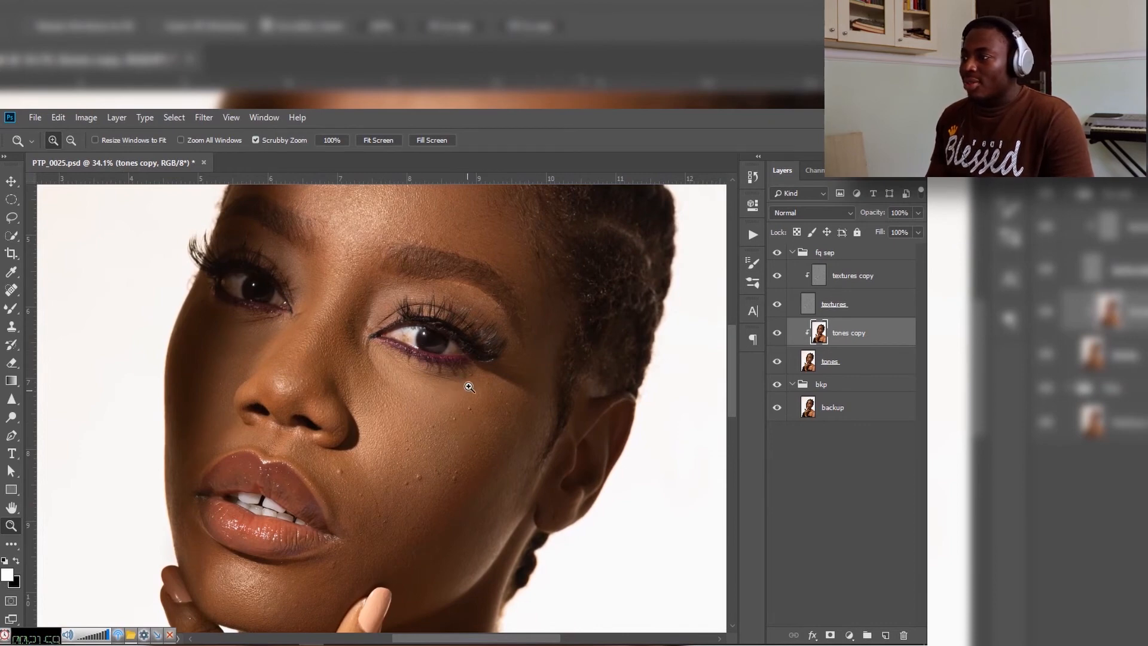
click(869, 278)
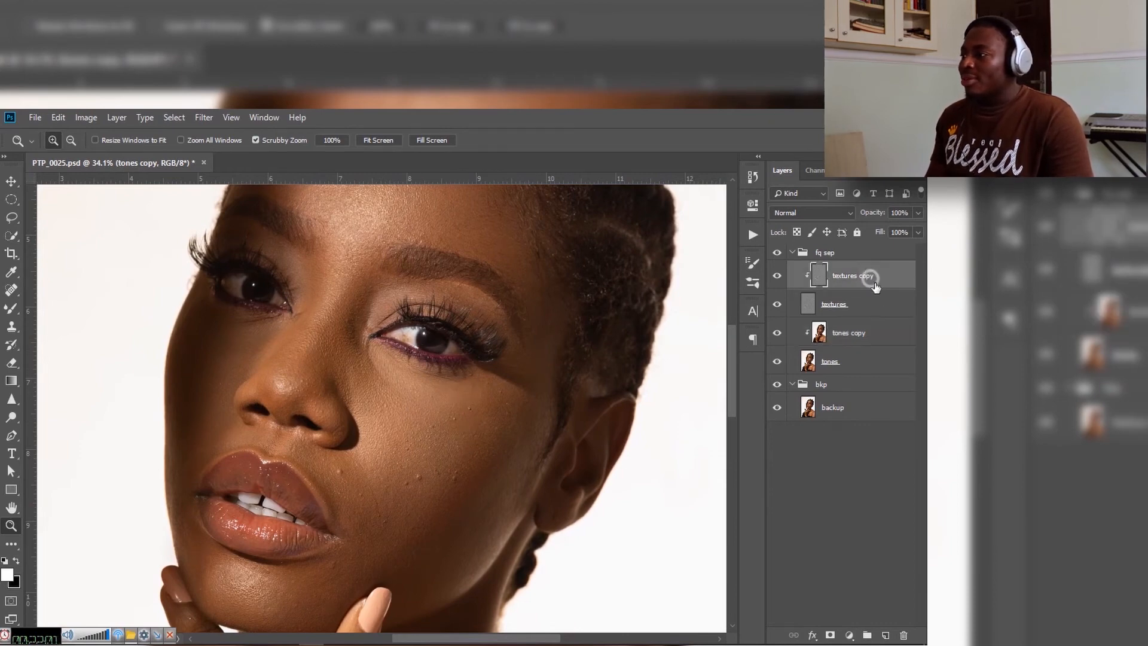
key(ctrl+s)
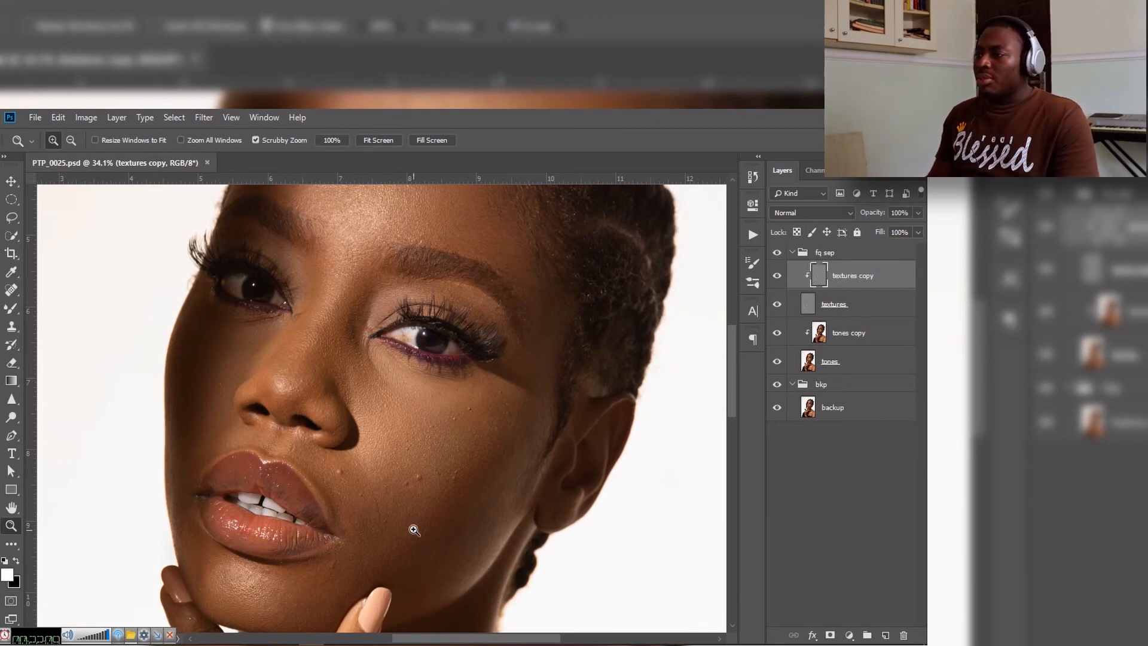
Step: Clone clean skin texture over the small bumps in the middle of the cheek with the Clone Stamp at size 60
key(s)
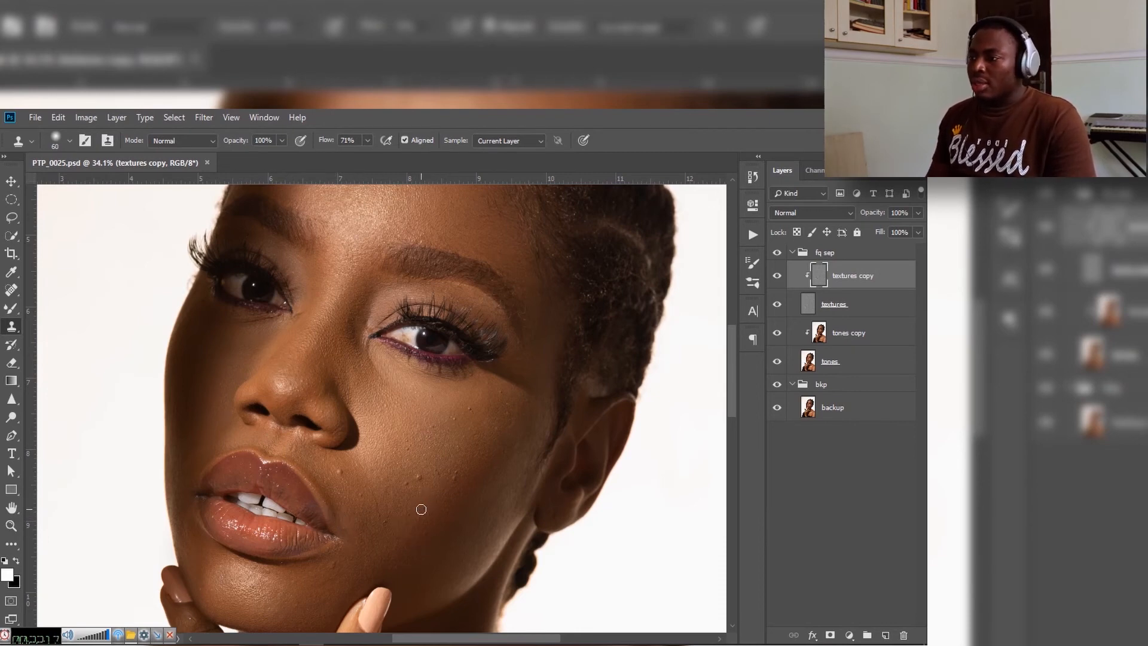
key(alt)
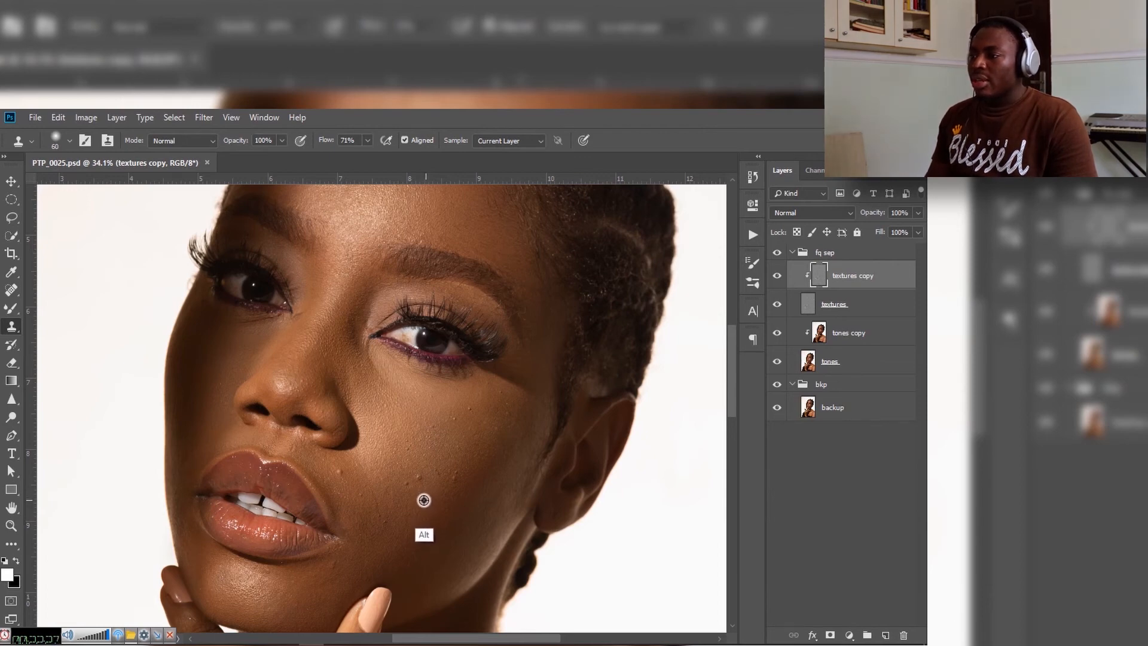
alt+click(424, 500)
drag(416, 477, 414, 474)
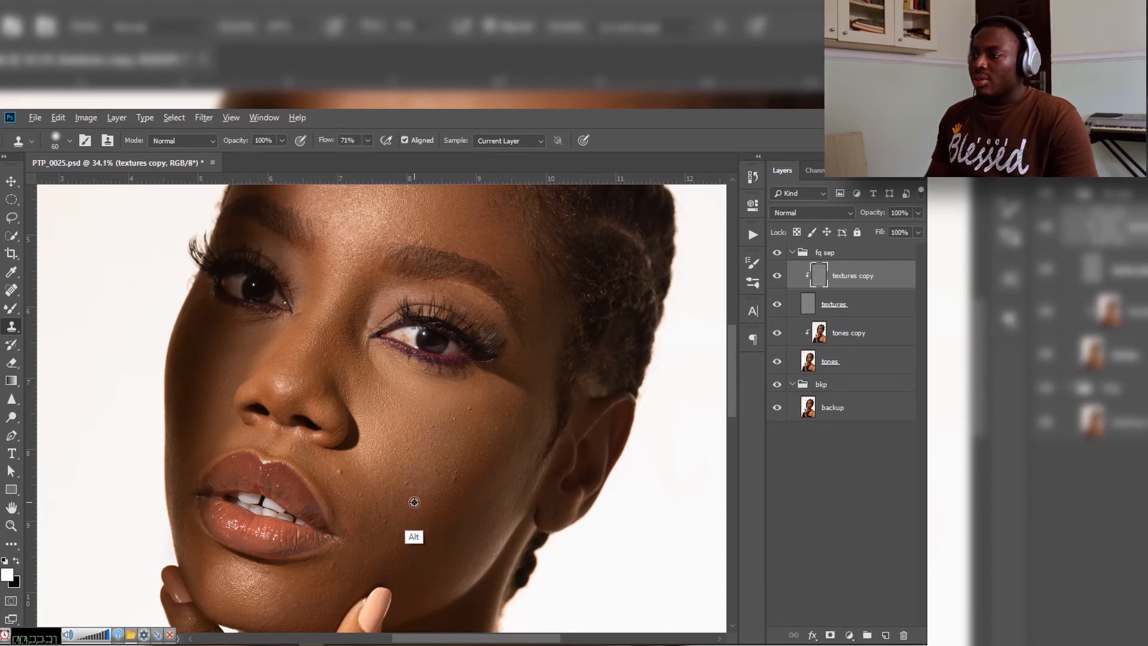
alt+click(410, 499)
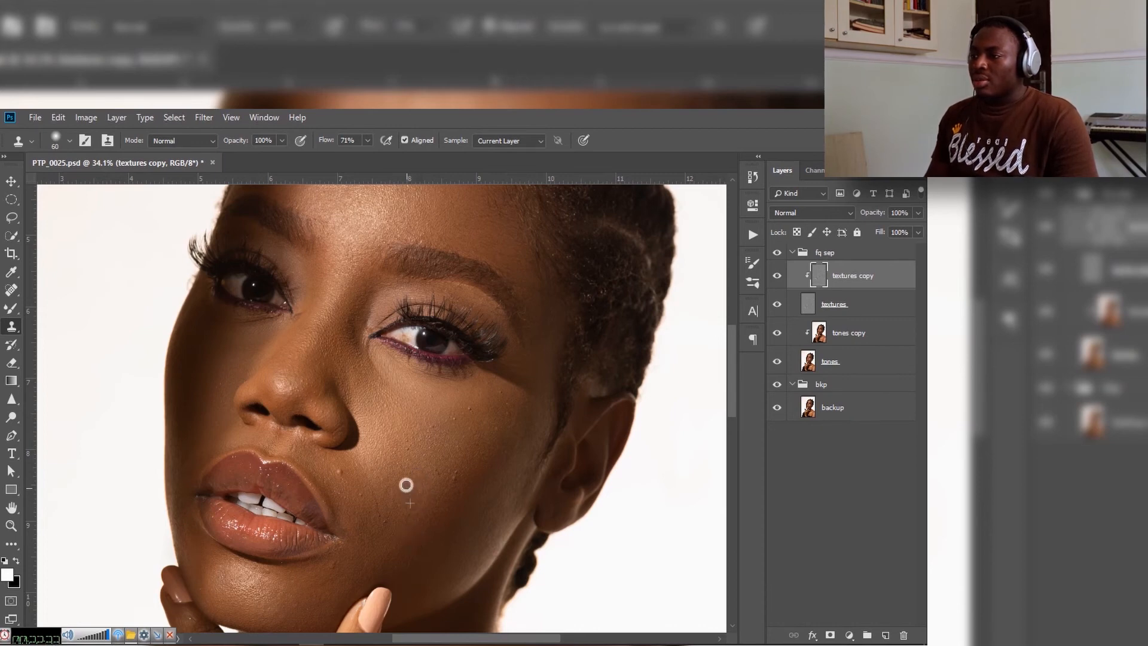
alt+click(434, 492)
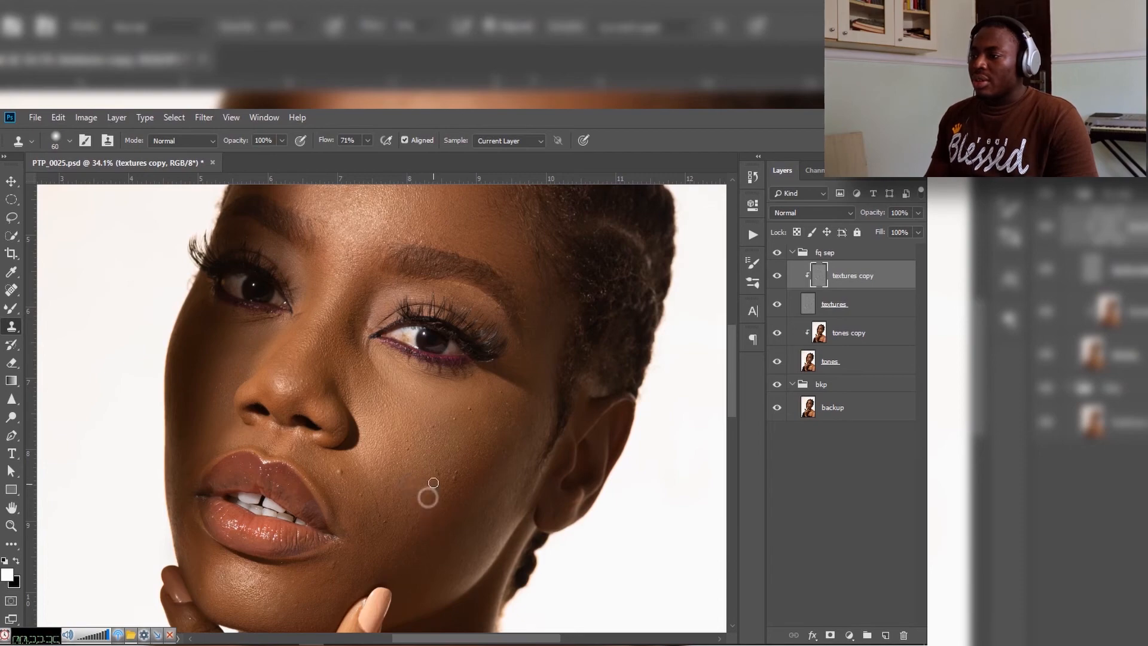
click(393, 522)
Step: Cover the pair of raised spots on the outer cheek with the Clone Stamp, sampling clean texture just below them
key(z)
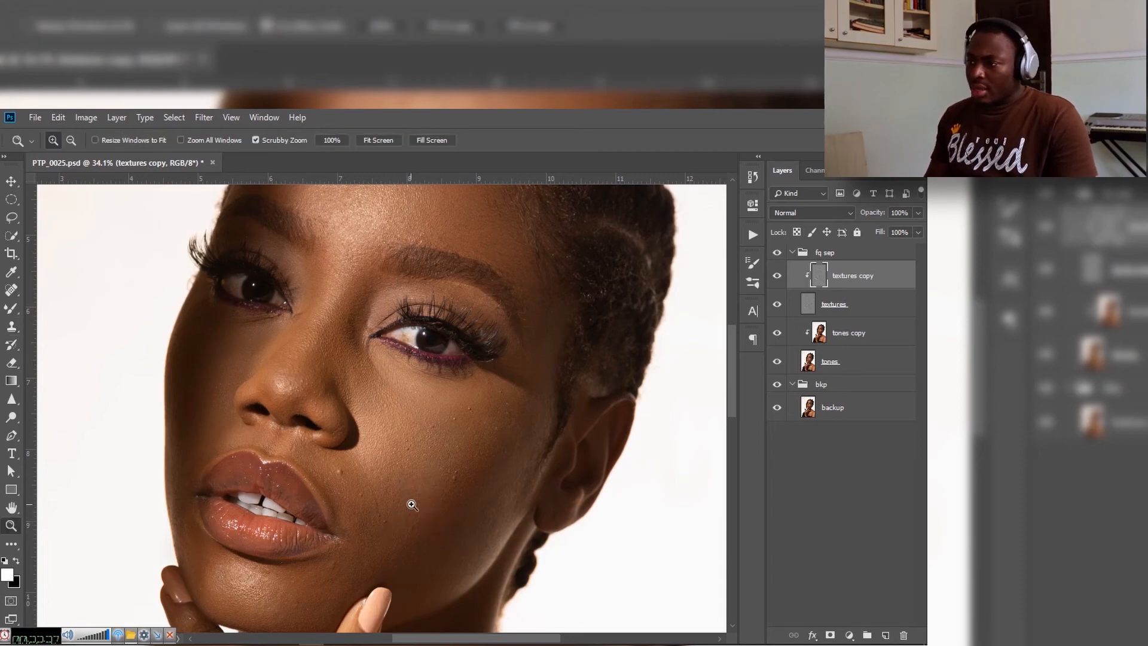
drag(411, 499, 485, 472)
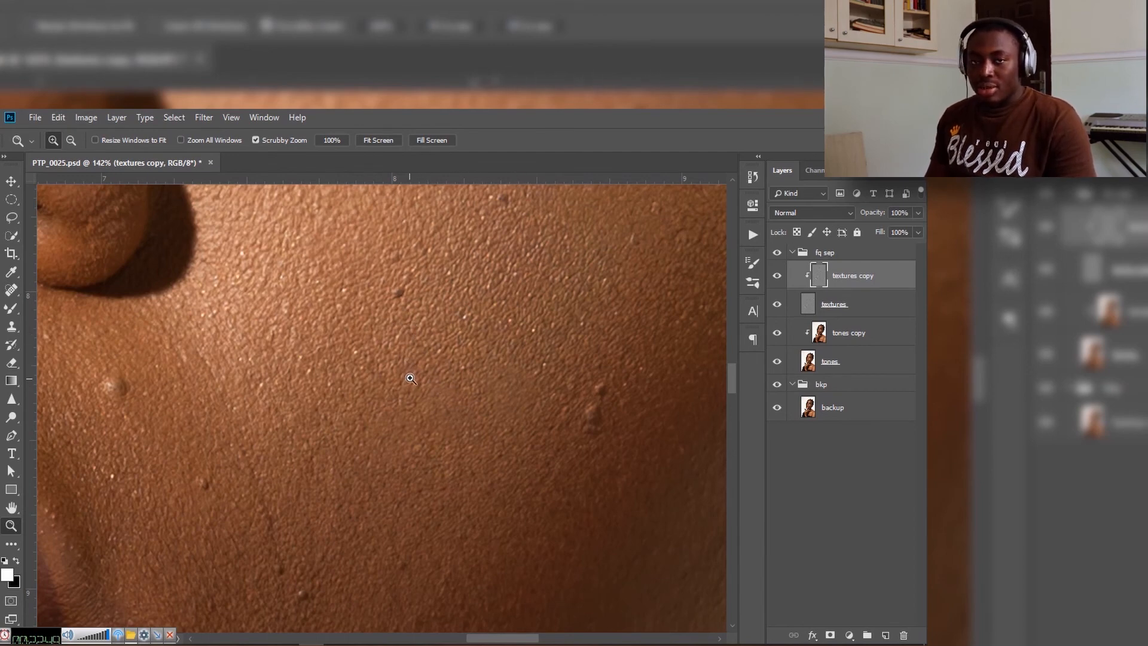
drag(482, 415, 335, 443)
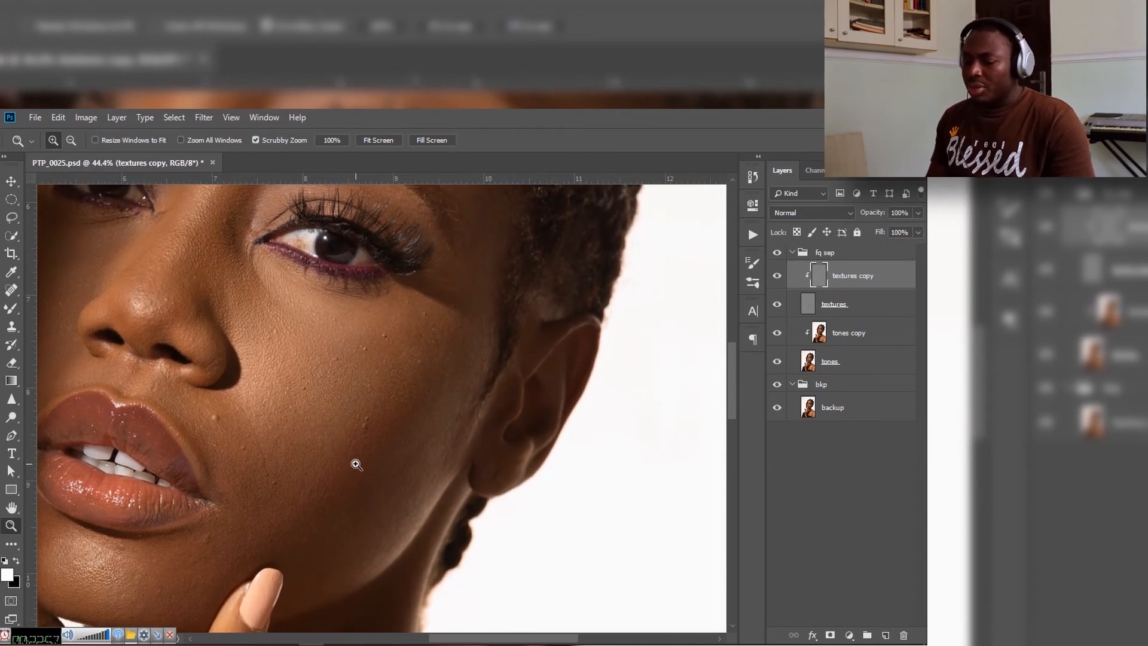
key(s)
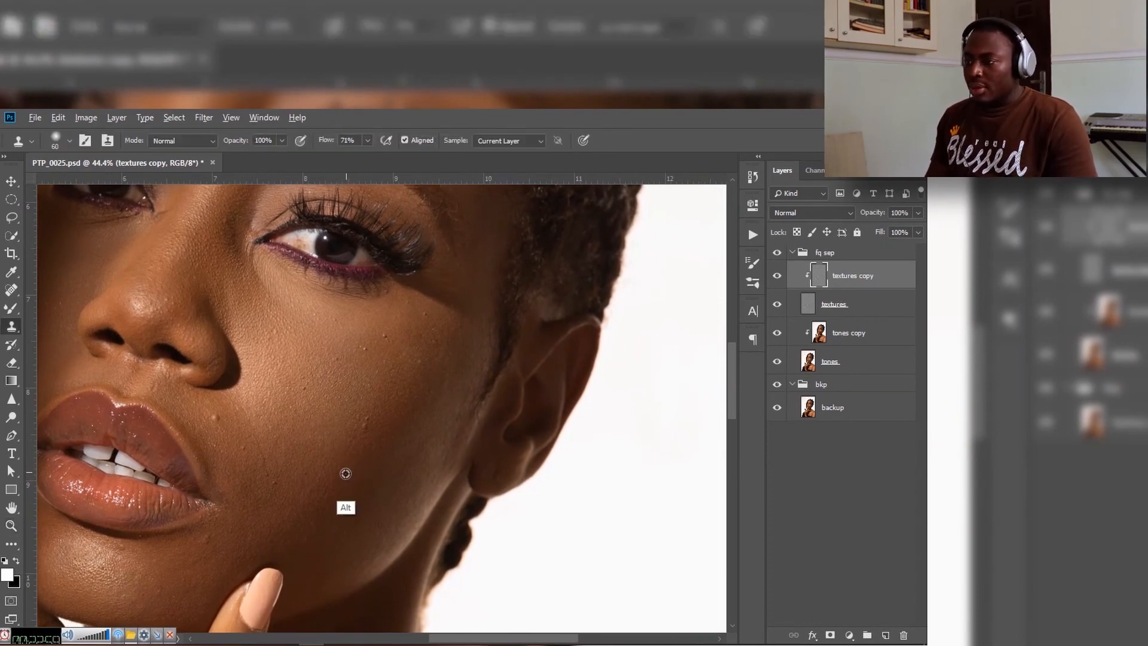
alt+click(358, 465)
drag(366, 432, 371, 419)
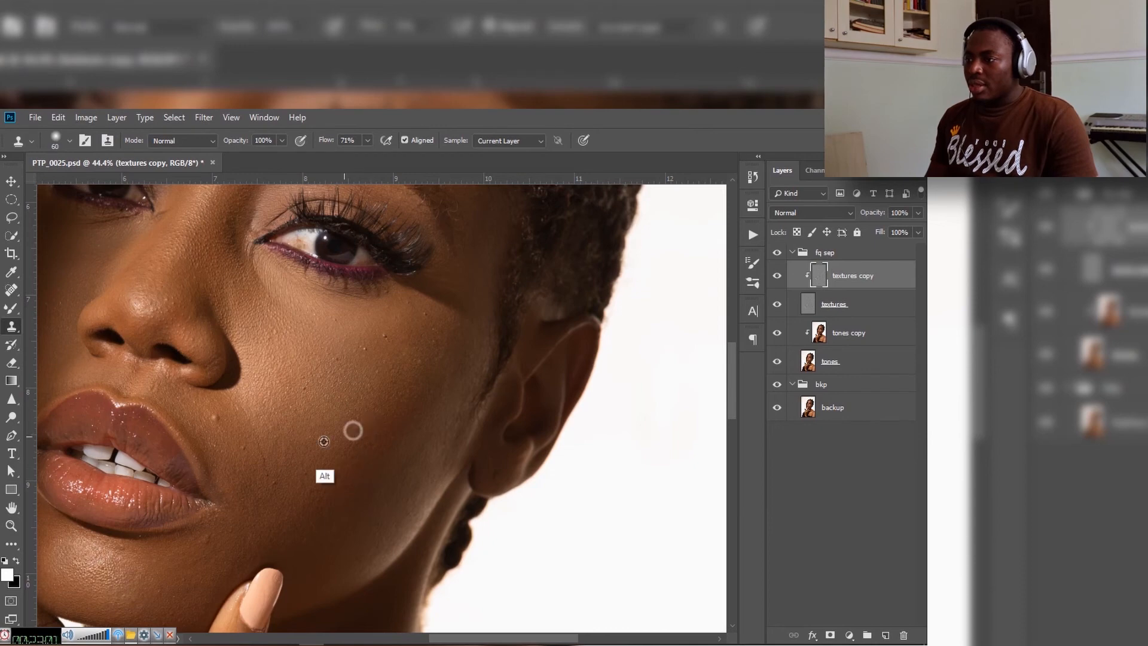
Step: Remove the small dark spots on the cheek beside the nostril with the Clone Stamp, resampling nearby texture for each
alt+click(316, 434)
click(303, 395)
click(310, 383)
alt+click(341, 378)
click(335, 360)
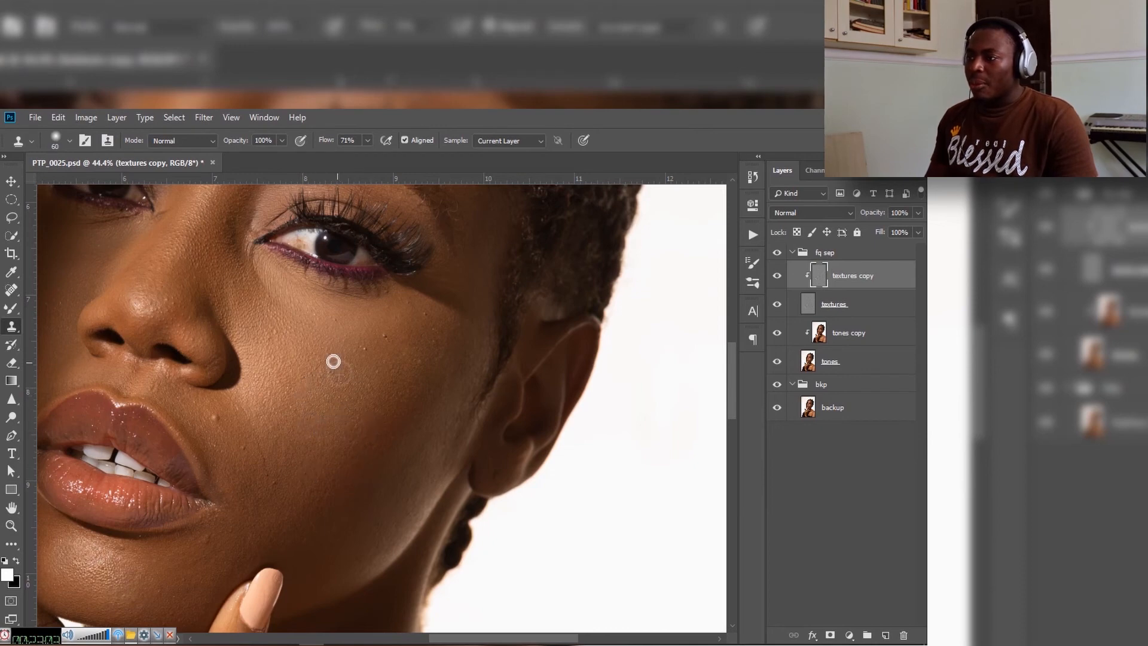
Step: Clone out the remaining spots on the upper cheek below the outer corner of the eye
alt+click(361, 369)
click(363, 355)
alt+click(369, 392)
drag(371, 377, 384, 343)
alt+click(370, 349)
alt+click(395, 380)
click(416, 334)
alt+click(415, 336)
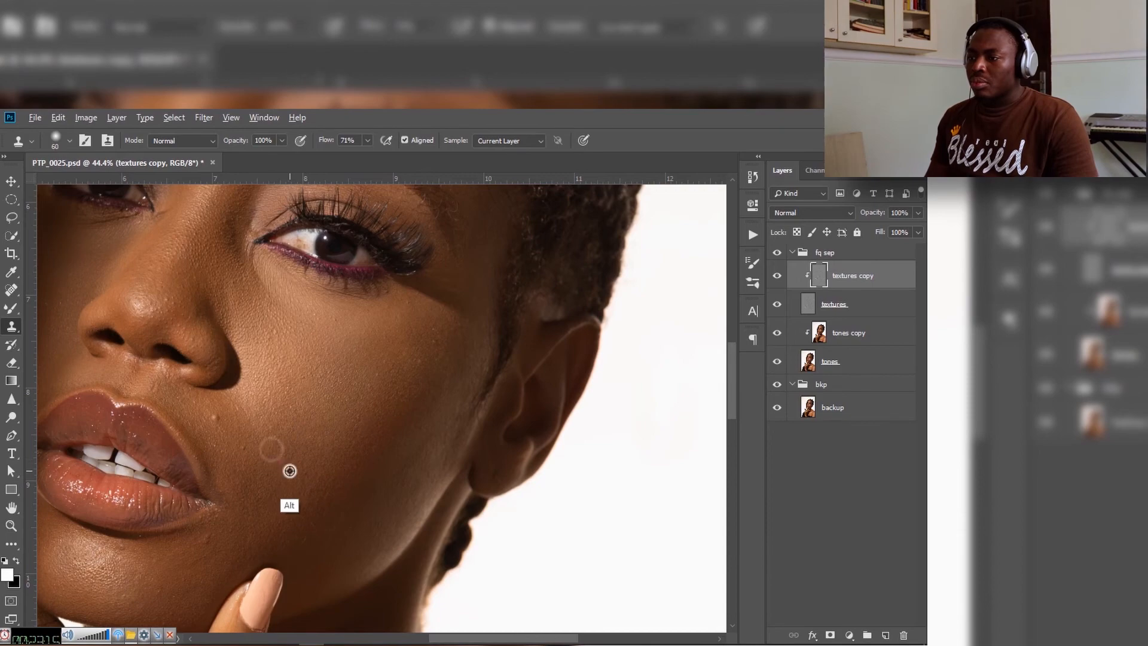
Step: Inspect the chin, hand, chest and rest of the face up close for leftover texture blemishes
scroll(236, 405, down, 10)
scroll(241, 449, up, 20)
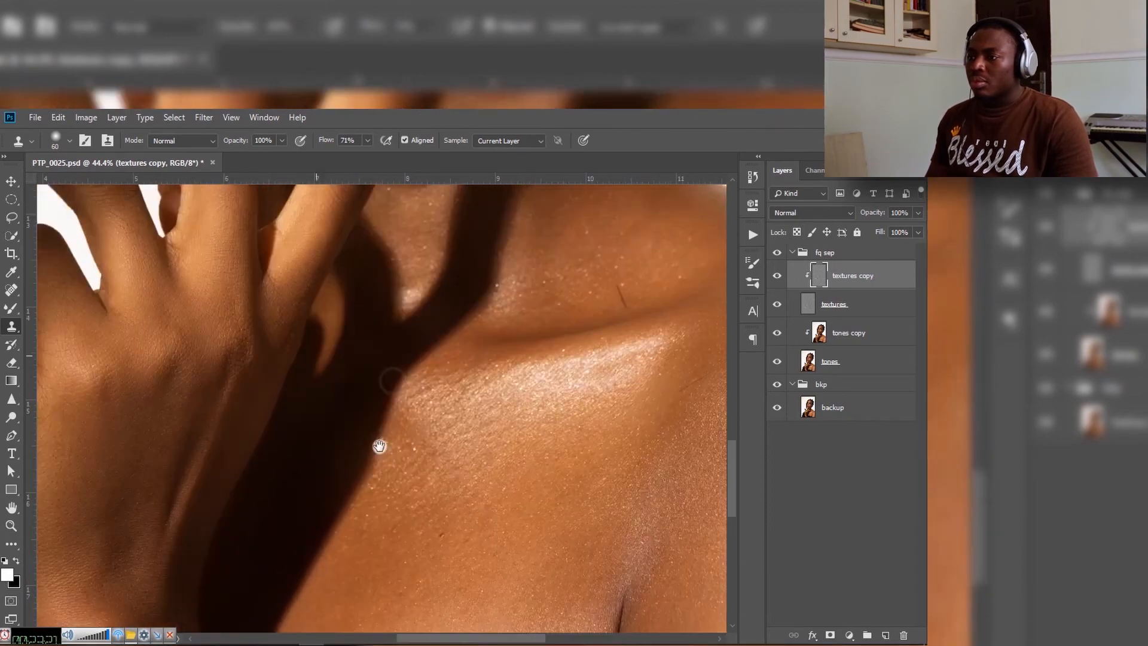
scroll(291, 510, down, 5)
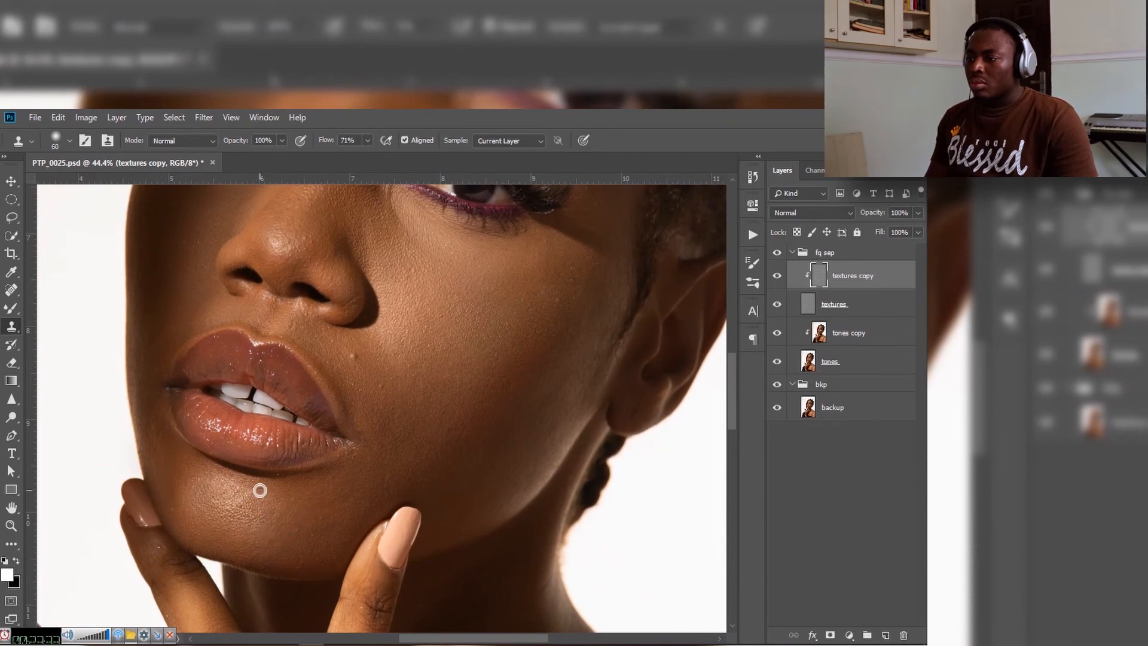
scroll(263, 527, up, 4)
mouse_move(378, 450)
mouse_down()
mouse_move(243, 461)
mouse_move(237, 422)
mouse_up()
mouse_move(330, 406)
mouse_down()
mouse_move(317, 410)
mouse_move(321, 457)
mouse_up()
drag(419, 528, 346, 456)
drag(225, 358, 377, 389)
drag(377, 517, 396, 369)
drag(356, 500, 328, 461)
Step: Bring the whole portrait into view and save the document
key(z)
drag(373, 477, 328, 538)
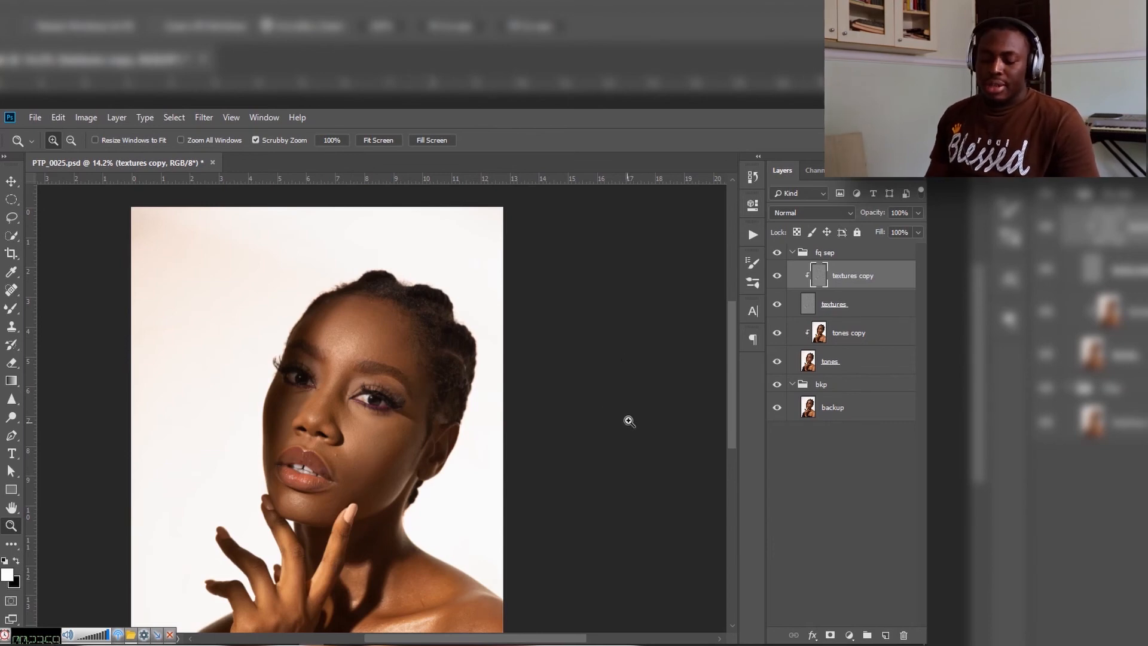
key(ctrl+s)
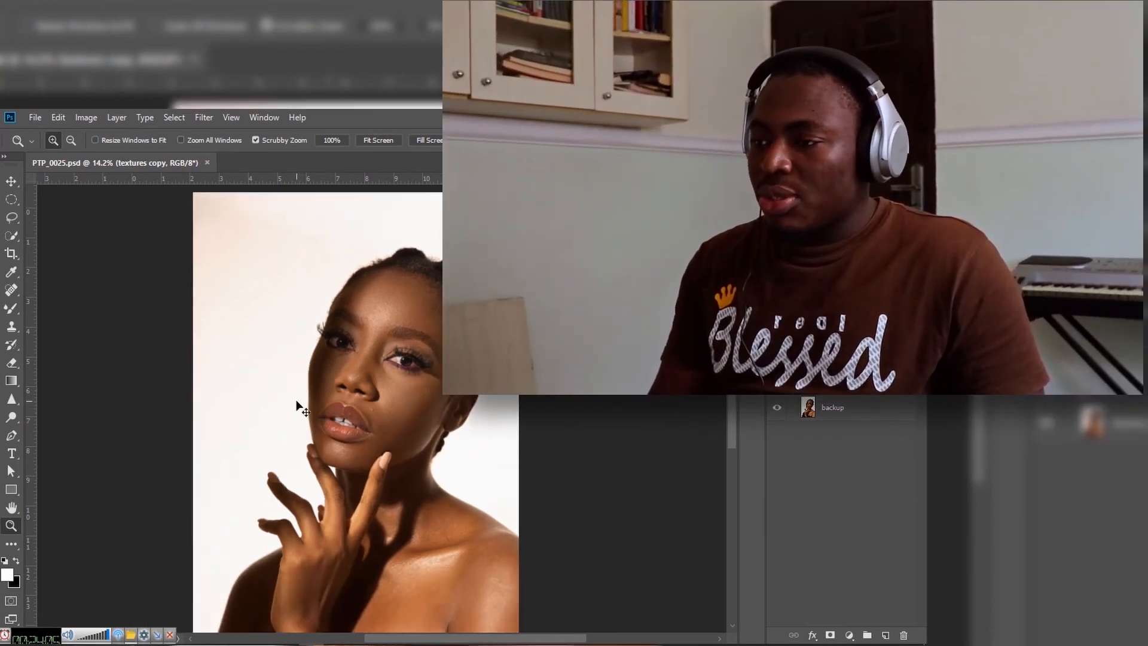
Step: Review the retouched portrait as a whole and up close on the face, hand, neck and shoulder
key(ctrl+0)
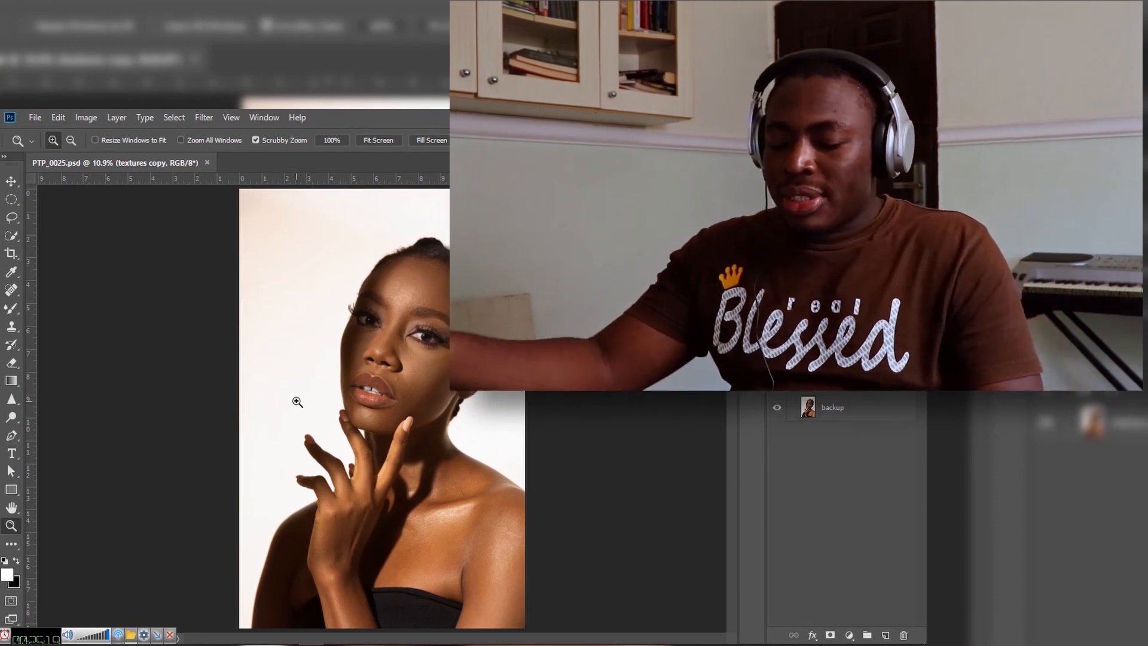
drag(399, 386, 510, 374)
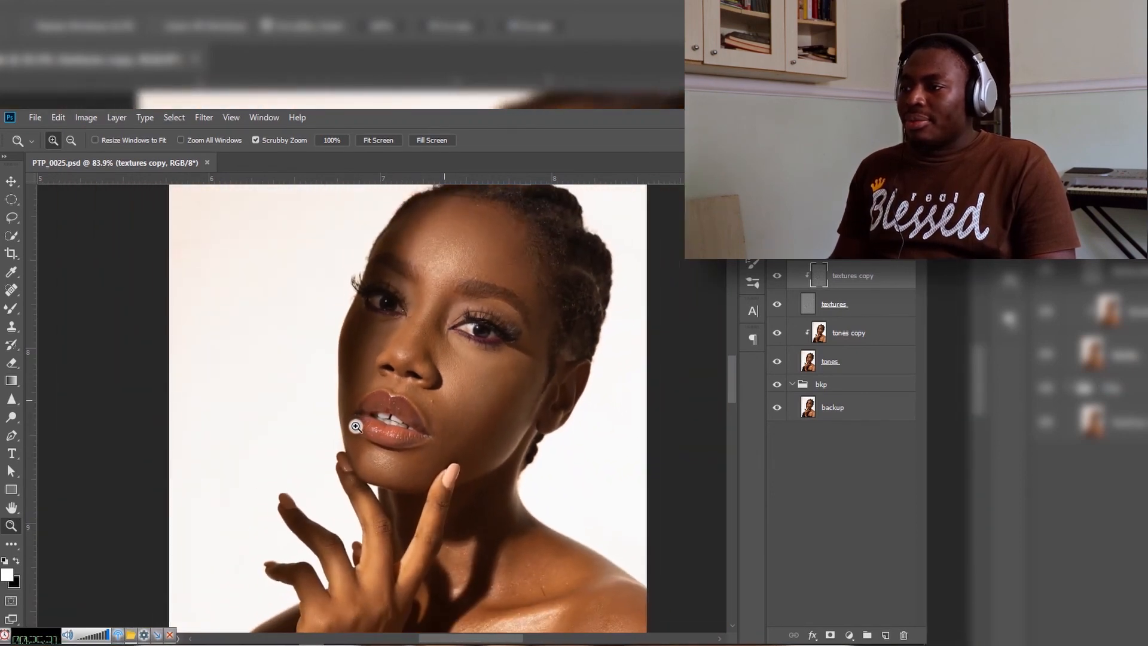
drag(355, 427, 352, 428)
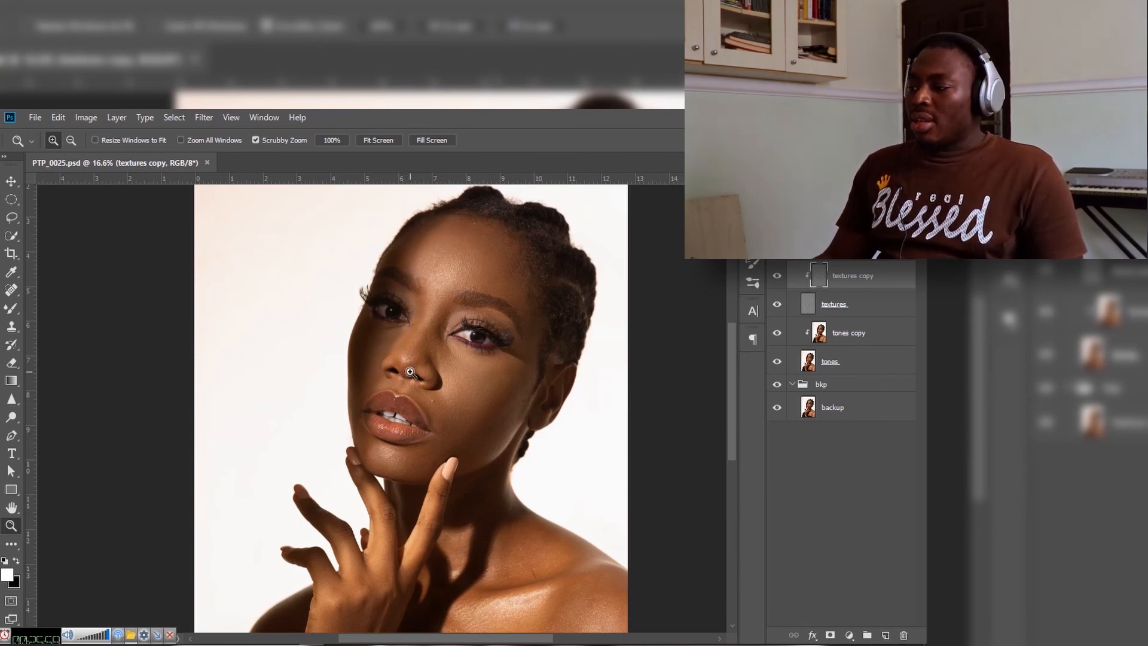
mouse_move(498, 392)
mouse_down()
mouse_move(474, 379)
mouse_move(492, 389)
mouse_move(482, 397)
mouse_up()
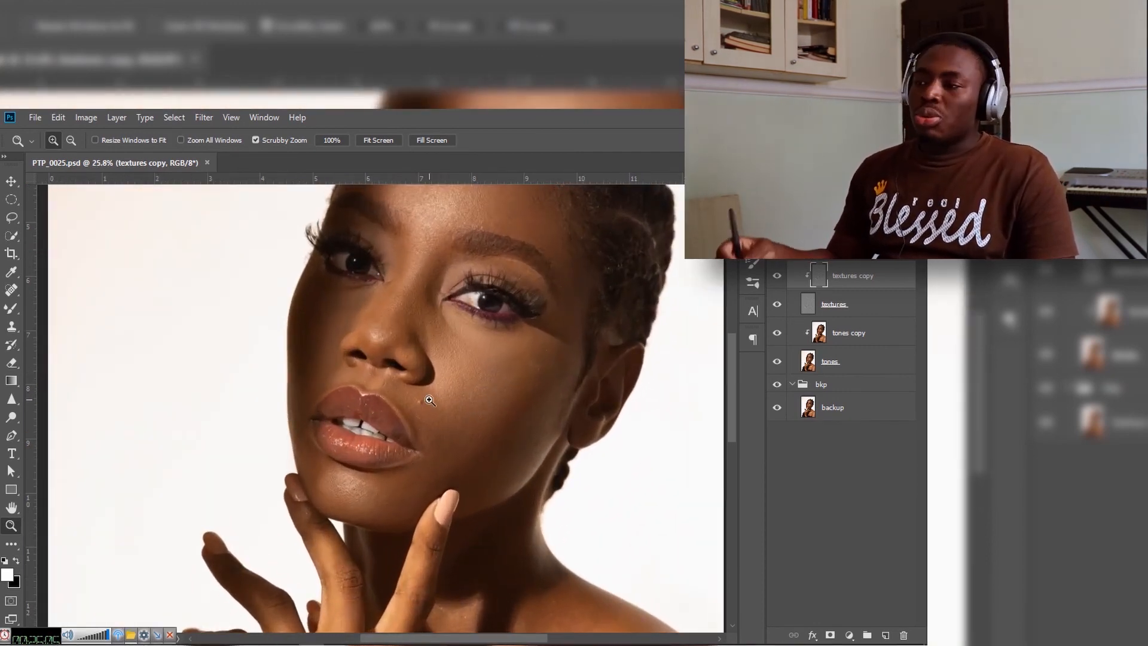
drag(497, 415, 355, 242)
drag(408, 423, 526, 231)
drag(489, 345, 472, 414)
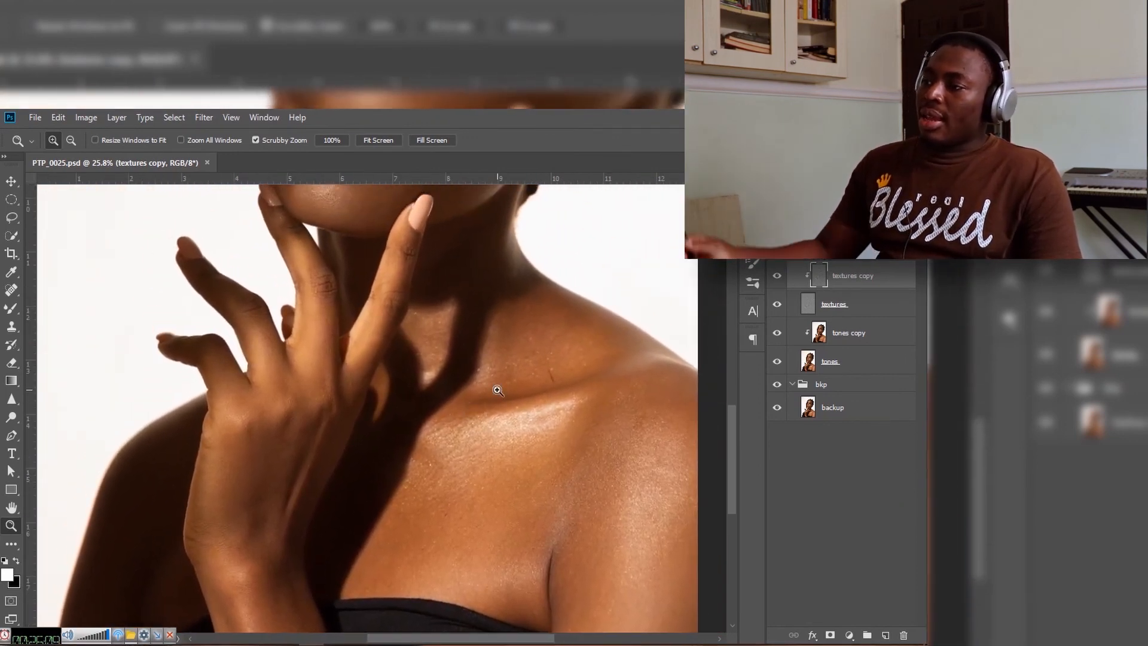